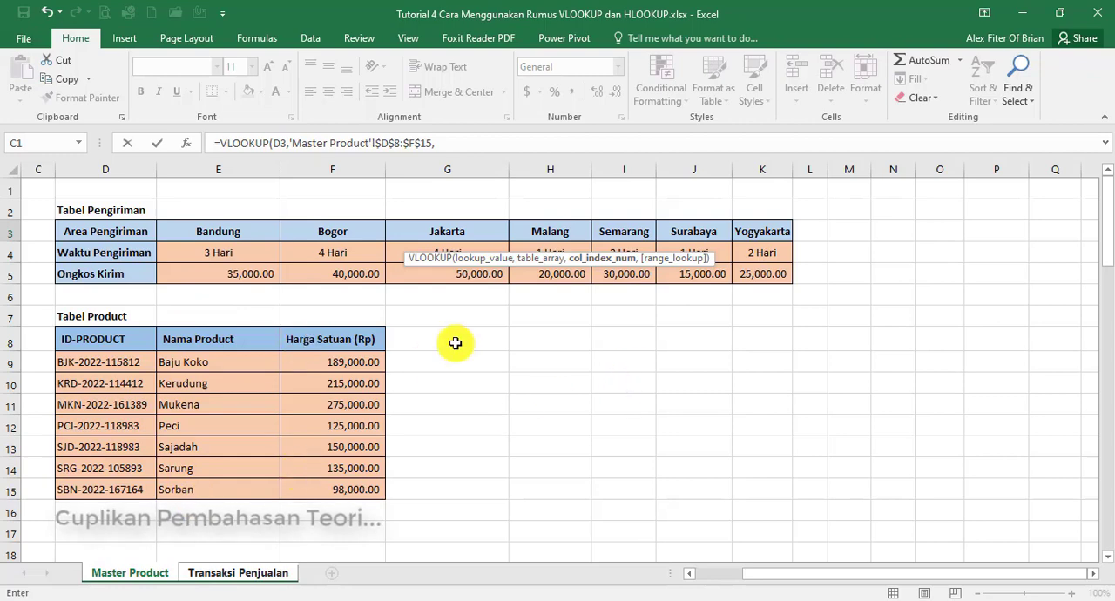
Complete the Nama Produk VLOOKUP in F3 with column index 2 and exact match 0, and copy it down to F14
{"action": "type", "text": ",0"}
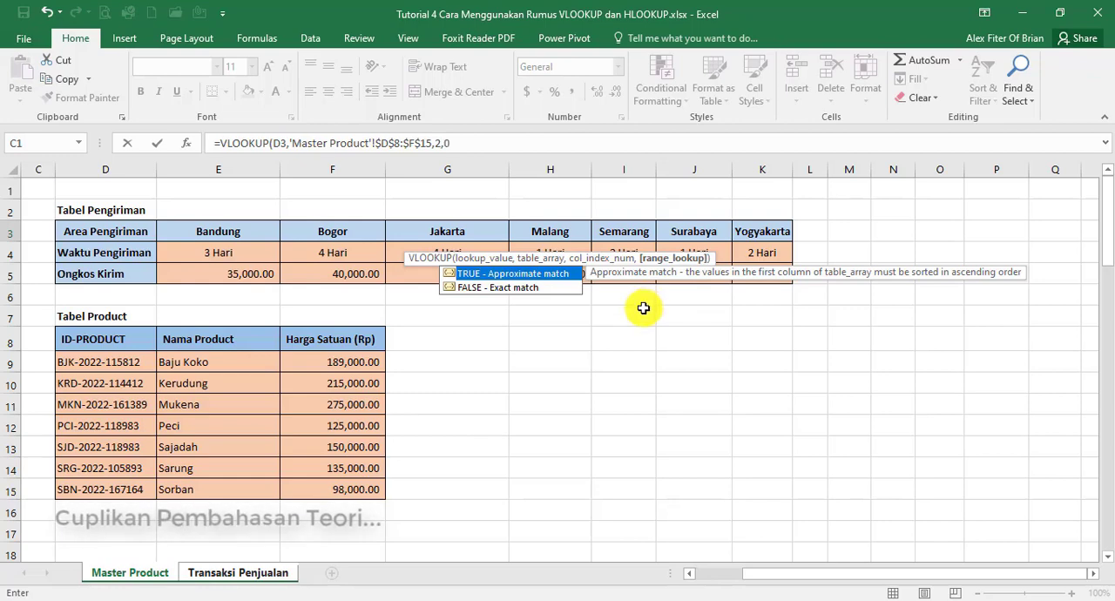
{"action": "key", "text": "Return"}
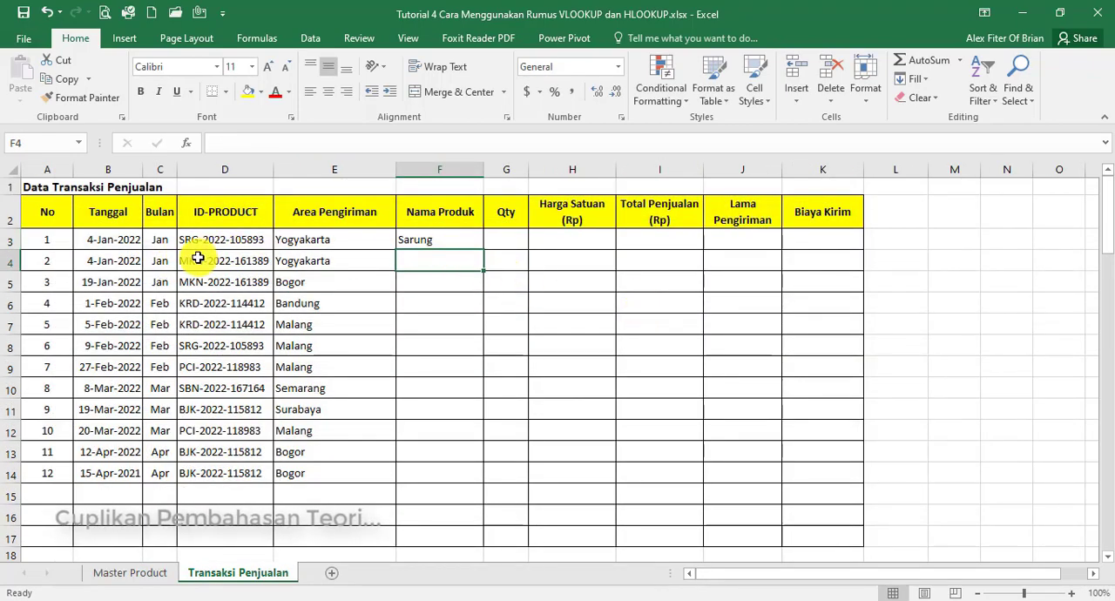
{"action": "left_click", "coordinate": [457, 238]}
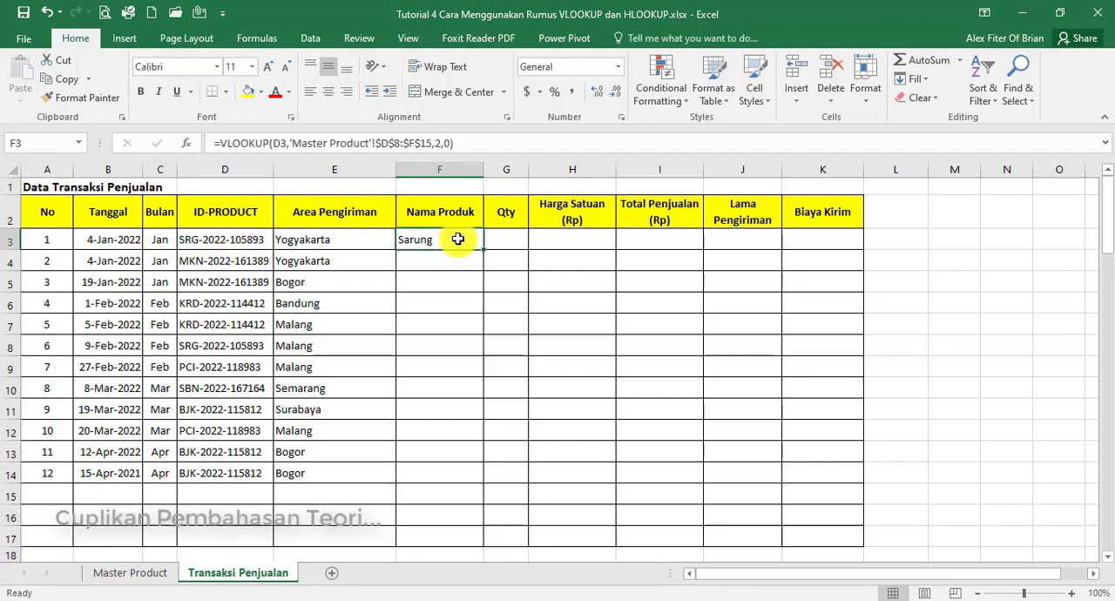
{"action": "left_click", "coordinate": [127, 573]}
{"action": "left_click", "coordinate": [238, 572]}
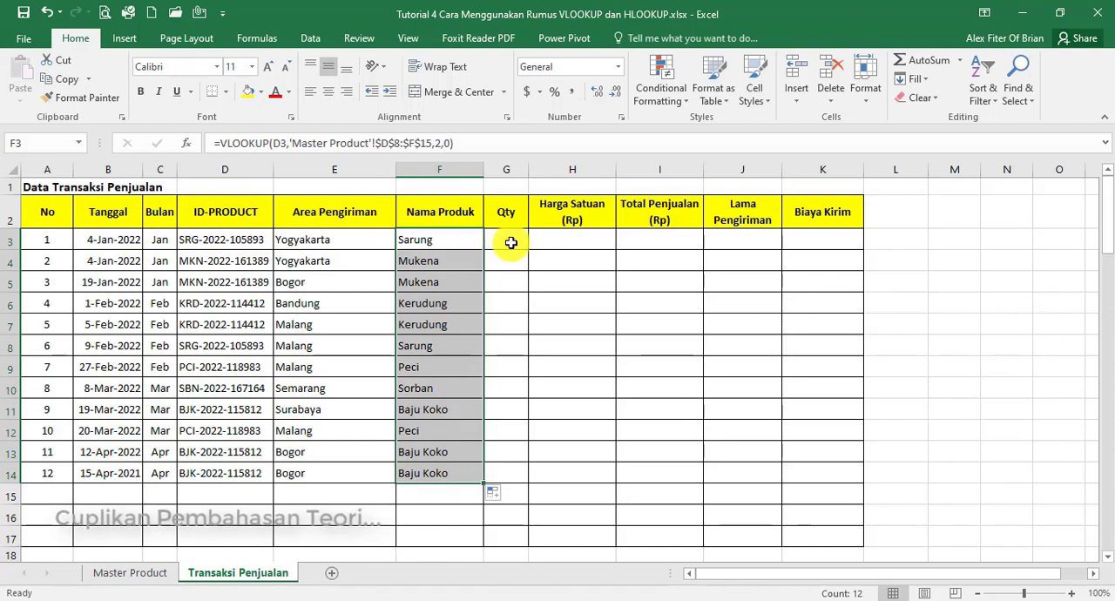
Enter =VLOOKUP(D3,'Master Product'!$D$8:$F$15,3,0) in H3 for the Harga Satuan and copy it down to H14
{"action": "left_click", "coordinate": [577, 241]}
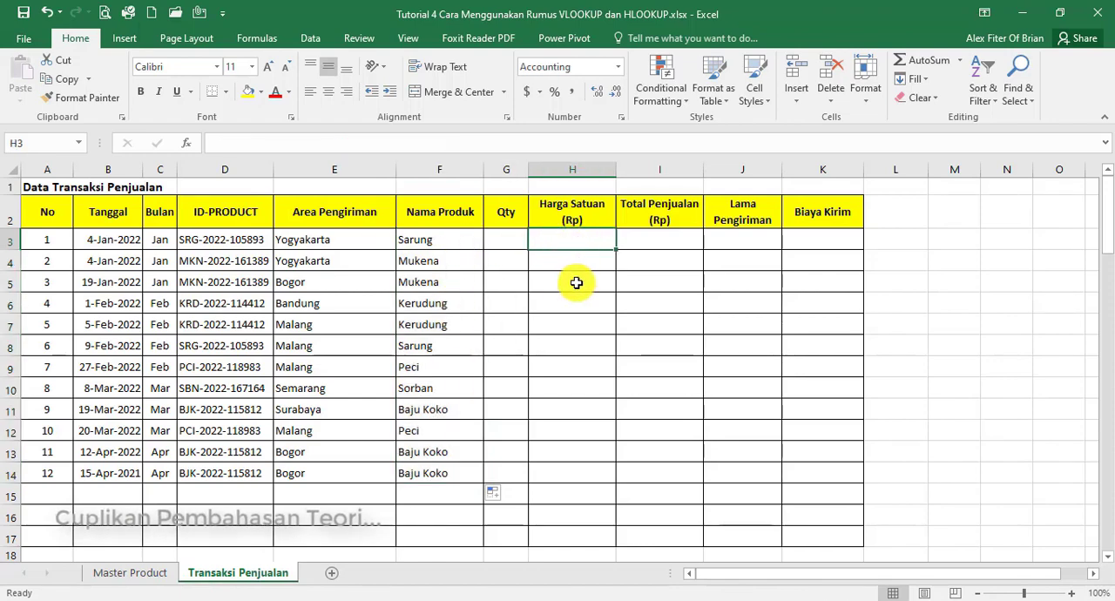
{"action": "type", "text": "=VLOOKUP("}
{"action": "left_click", "coordinate": [228, 239]}
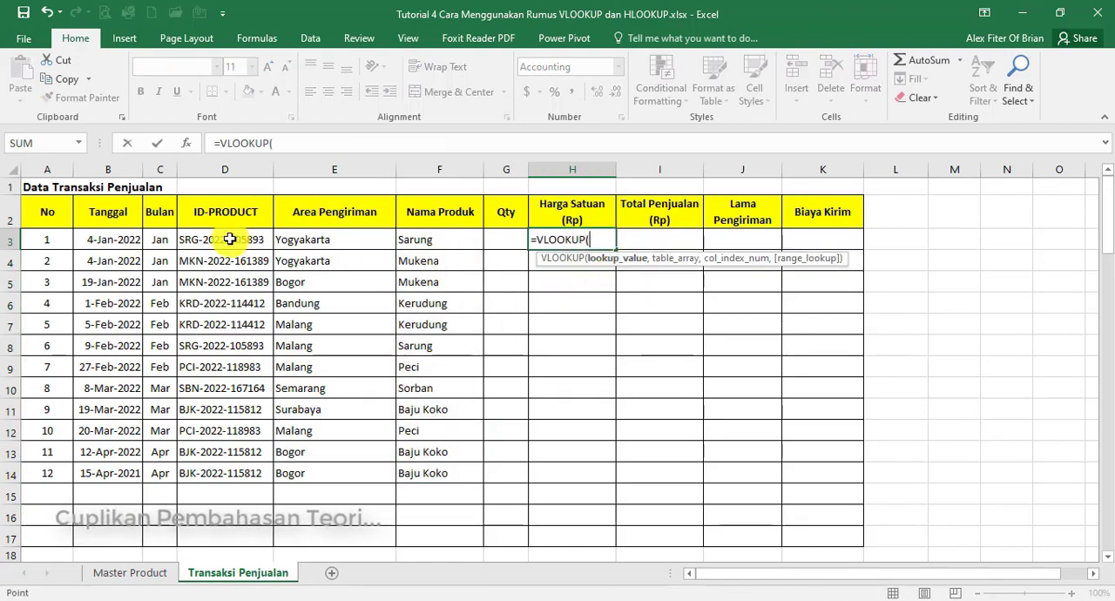
{"action": "type", "text": ","}
{"action": "left_click", "coordinate": [131, 574]}
{"action": "left_click_drag", "start_coordinate": [96, 339], "coordinate": [360, 490]}
{"action": "key", "text": "F4"}
{"action": "type", "text": ","}
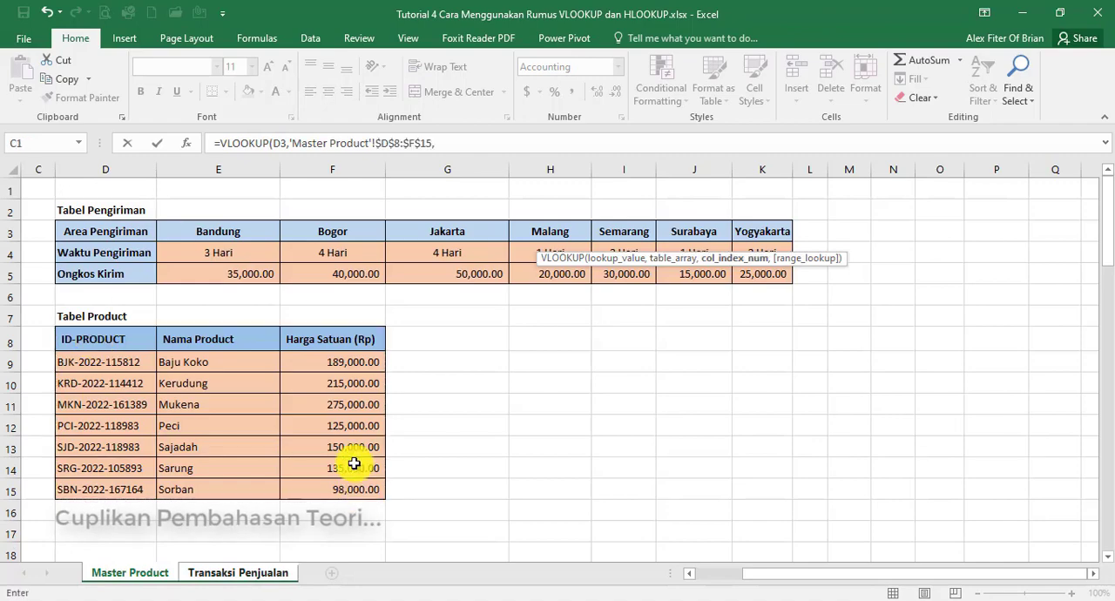
{"action": "type", "text": "3,0"}
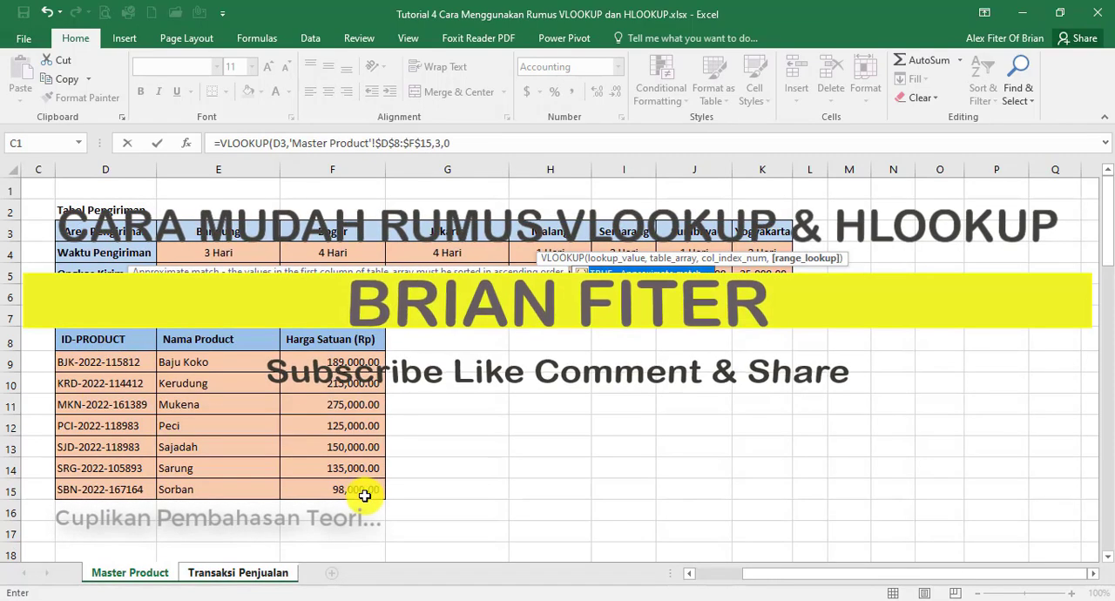
{"action": "key", "text": "Return"}
{"action": "left_click", "coordinate": [597, 242]}
{"action": "double_click", "coordinate": [616, 250]}
Generate random quantities with =RANDBETWEEN(3,9) in G3 and copy the formula down to G14
{"action": "left_click", "coordinate": [512, 243]}
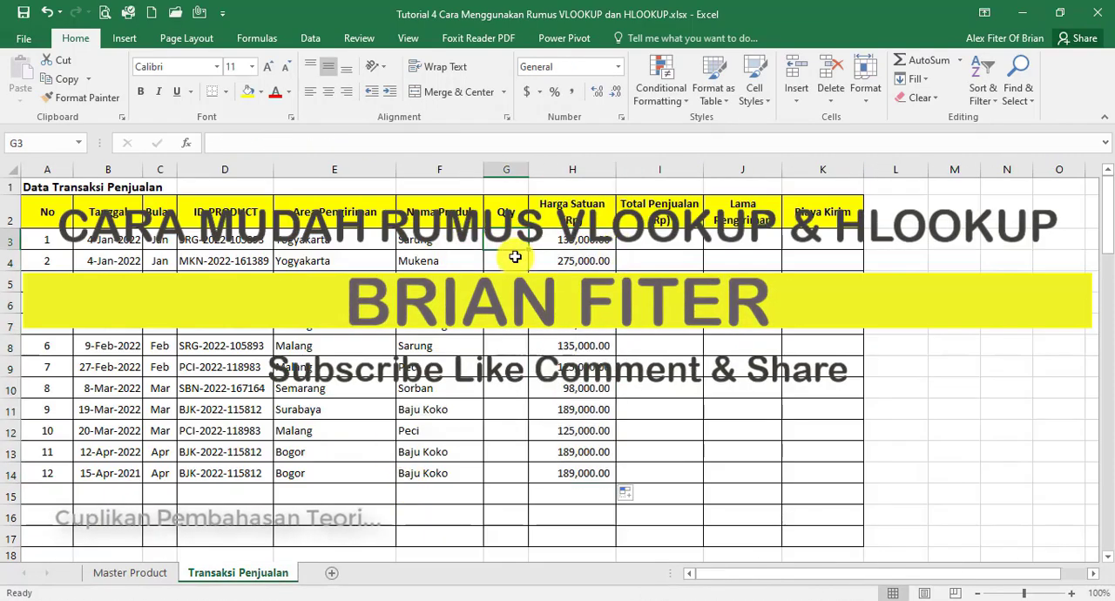
{"action": "type", "text": "=RANDBETWEEN(3"}
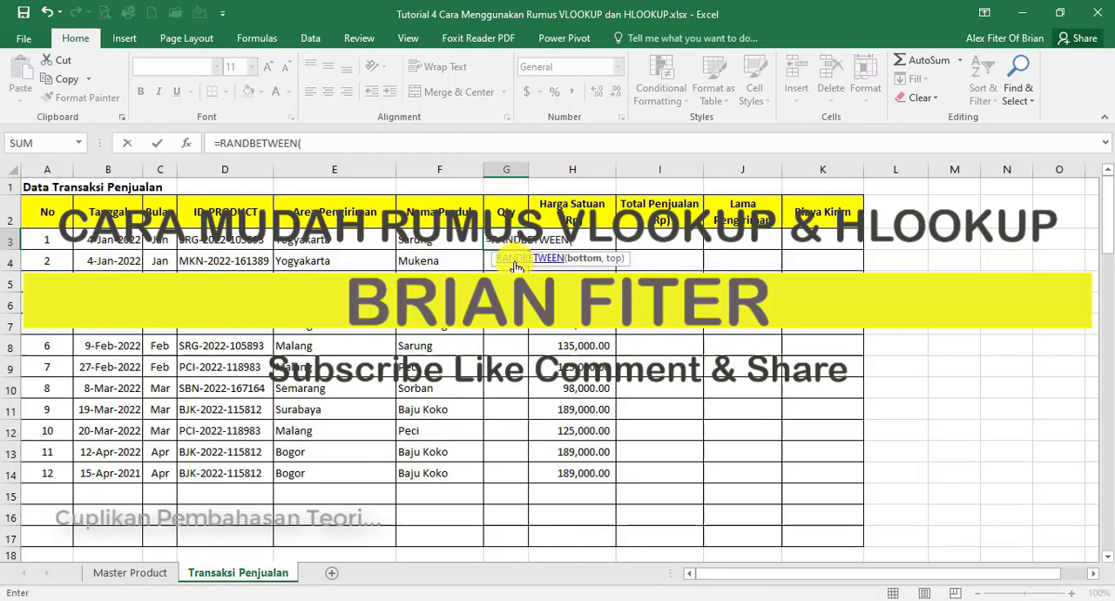
{"action": "key", "text": "Return"}
{"action": "left_click", "coordinate": [513, 243]}
{"action": "double_click", "coordinate": [528, 250]}
Replace the random quantity formulas in G3:G14 with their fixed values
{"action": "key", "text": "ctrl+c"}
{"action": "right_click", "coordinate": [515, 244]}
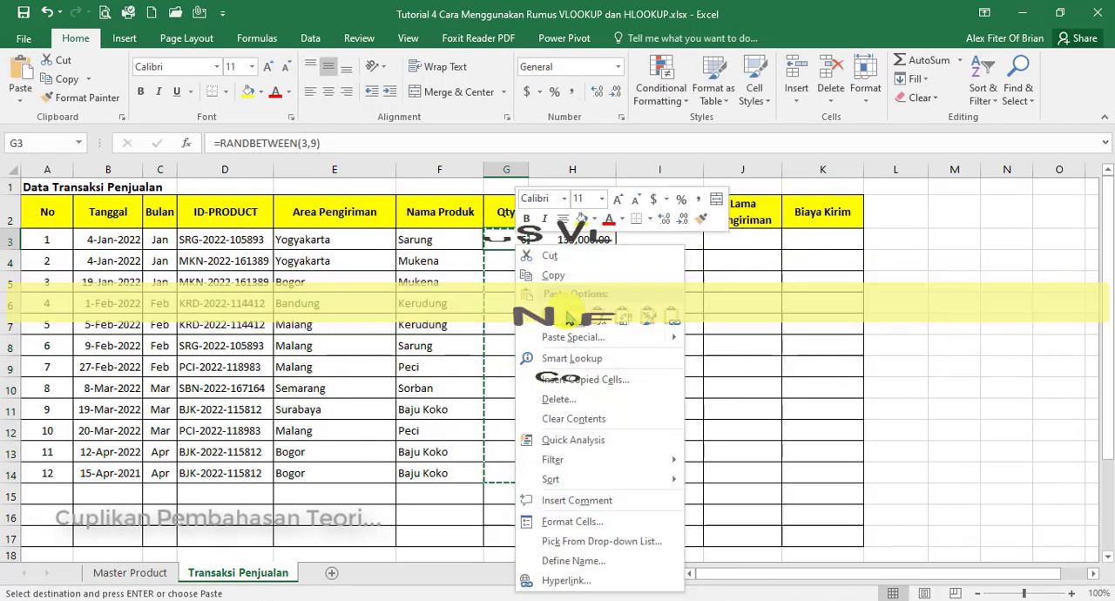
{"action": "left_click", "coordinate": [567, 316]}
Calculate Total Penjualan with =G3*H3 in I3 and copy the formula down to I14
{"action": "left_click", "coordinate": [657, 244]}
{"action": "type", "text": "=G3*"}
{"action": "left_click", "coordinate": [585, 242]}
{"action": "key", "text": "Return"}
{"action": "left_click", "coordinate": [688, 242]}
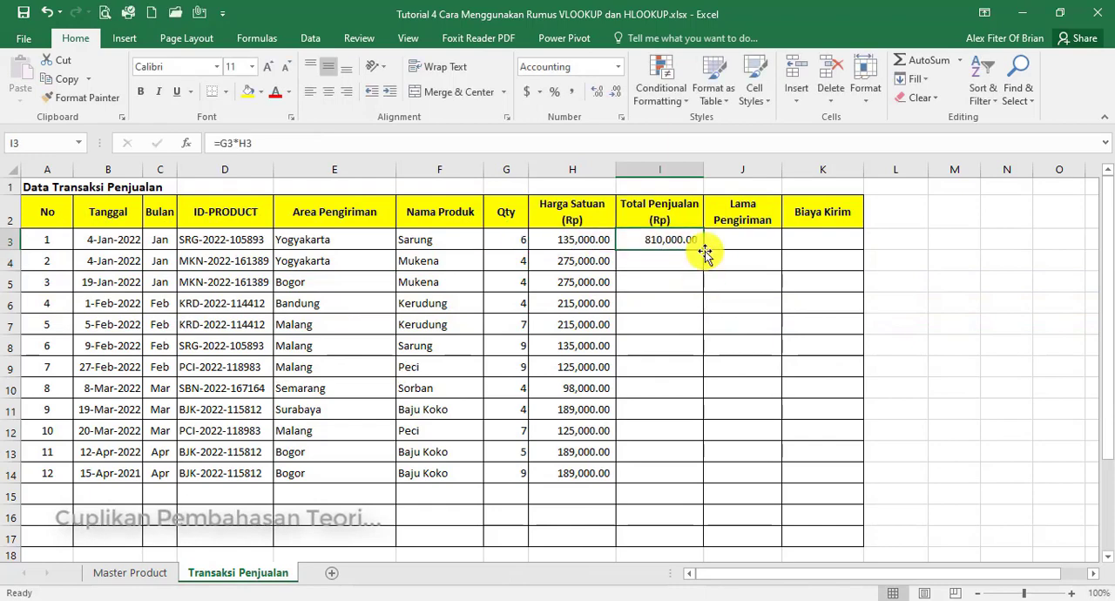
{"action": "double_click", "coordinate": [703, 249]}
Begin an HLOOKUP formula in J3 for Lama Pengiriman with E3, the delivery area, as the lookup value
{"action": "key", "text": "ctrl+Page_Up"}
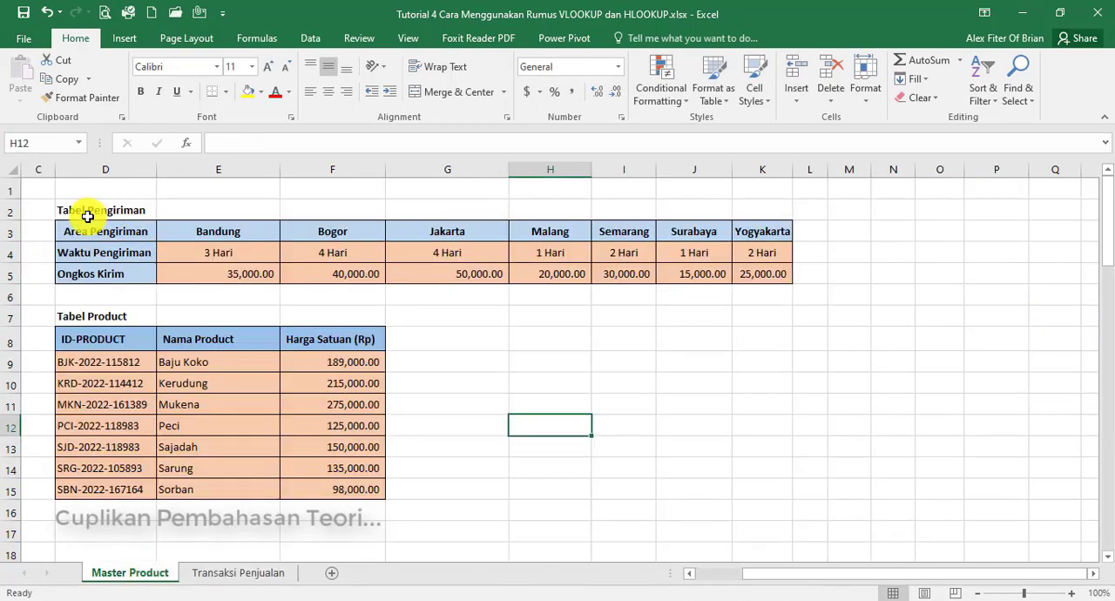
{"action": "key", "text": "ctrl+Page_Down"}
{"action": "left_click", "coordinate": [743, 241]}
{"action": "type", "text": "=HL"}
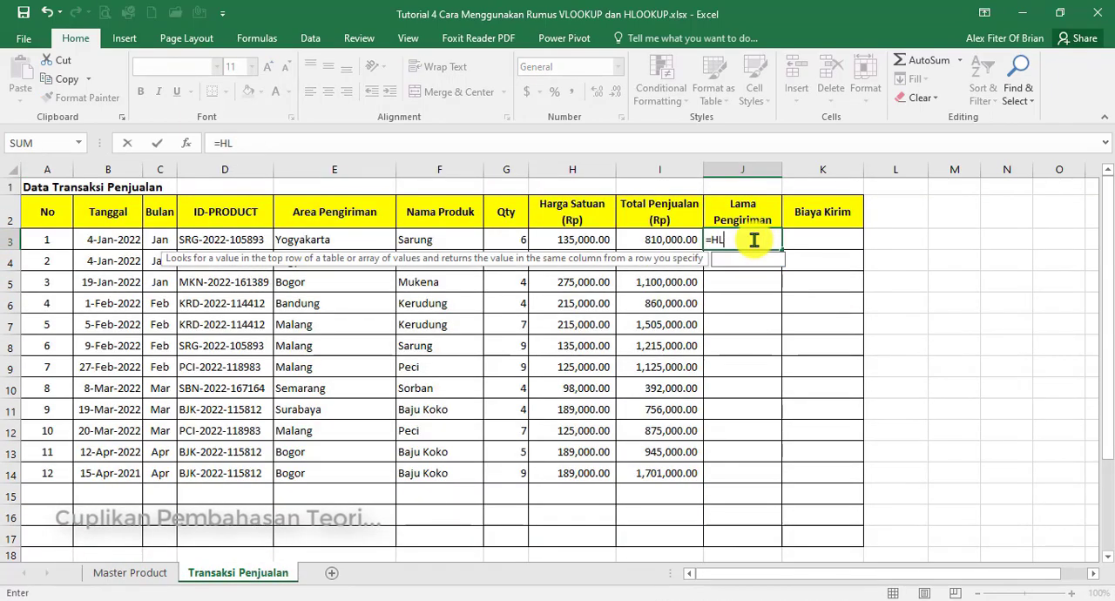
{"action": "key", "text": "Tab"}
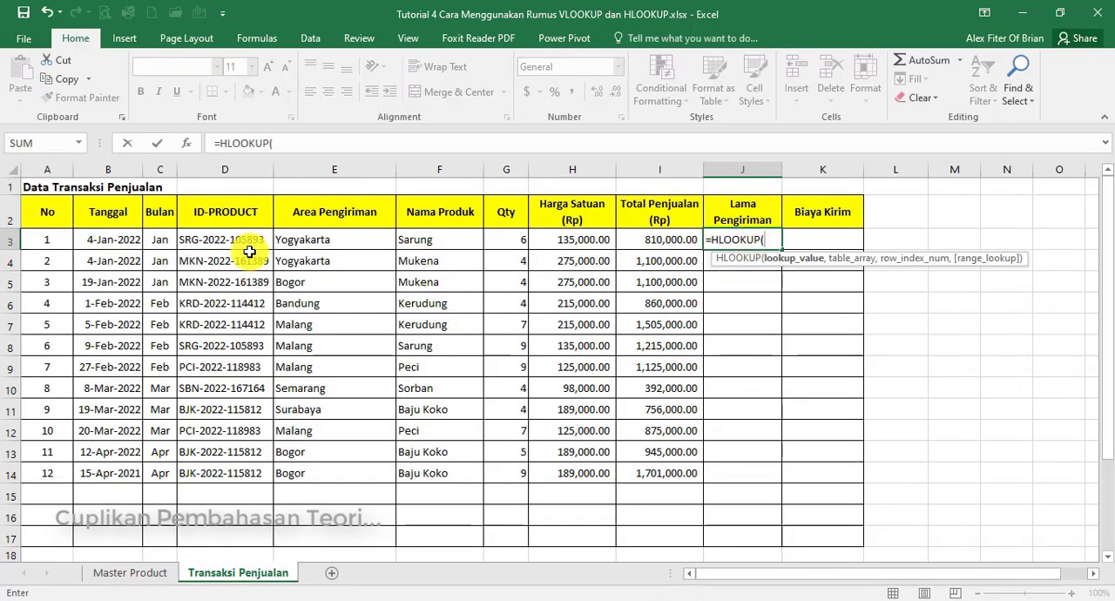
{"action": "left_click", "coordinate": [307, 241]}
{"action": "type", "text": ","}
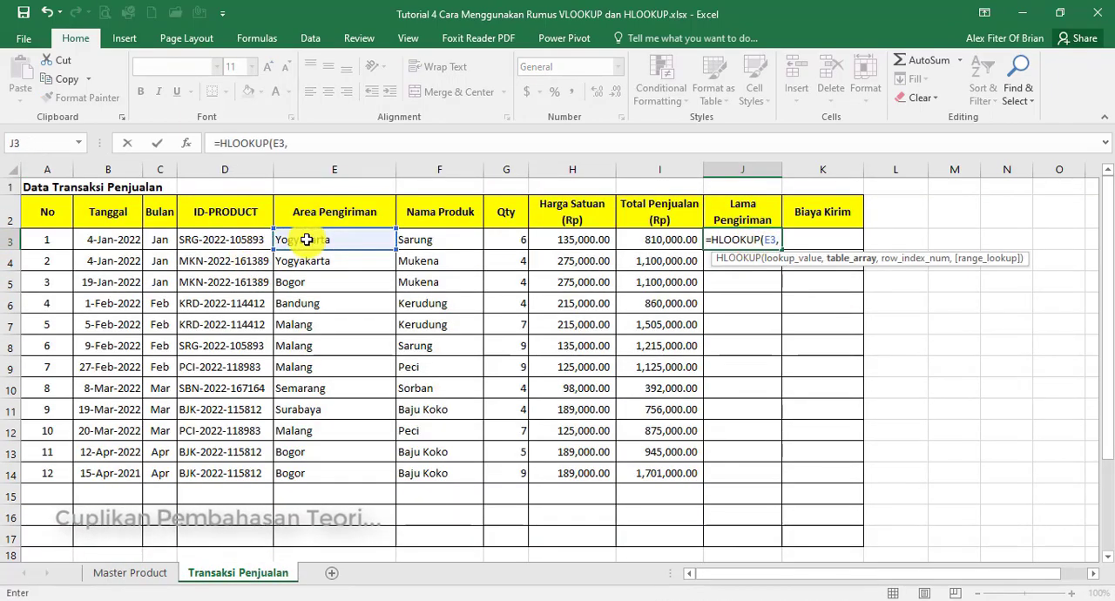
Complete the J3 HLOOKUP with table 'Master Product'!$D$3:$K$5, row index 2 and exact match 0, and copy it down to J14
{"action": "left_click", "coordinate": [130, 573]}
{"action": "left_click_drag", "start_coordinate": [130, 232], "coordinate": [756, 277]}
{"action": "key", "text": "F4"}
{"action": "type", "text": ","}
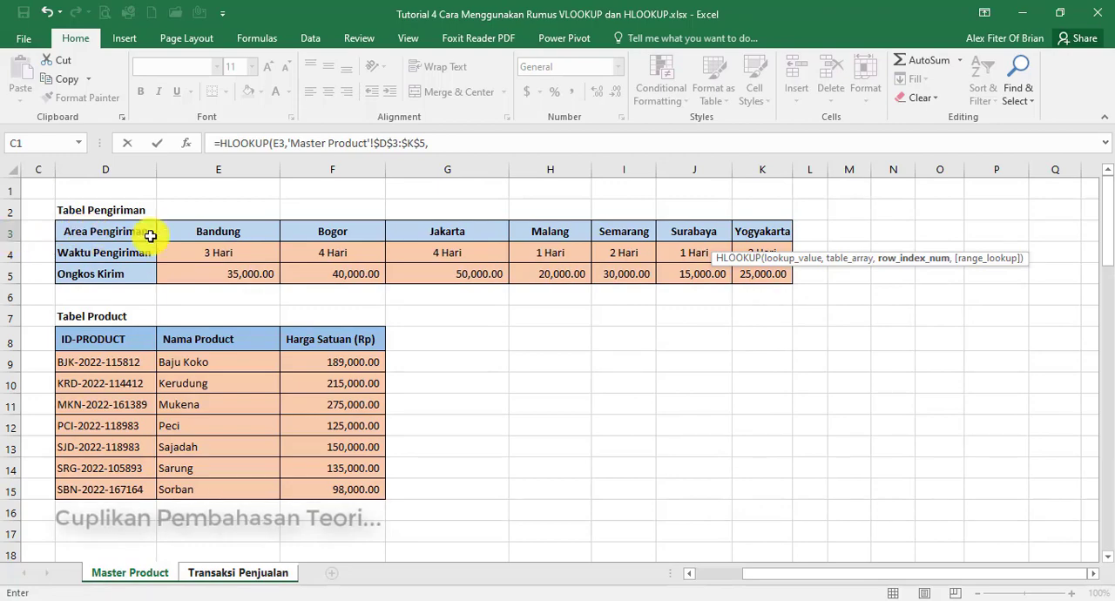
{"action": "type", "text": "2,0"}
{"action": "key", "text": "Return"}
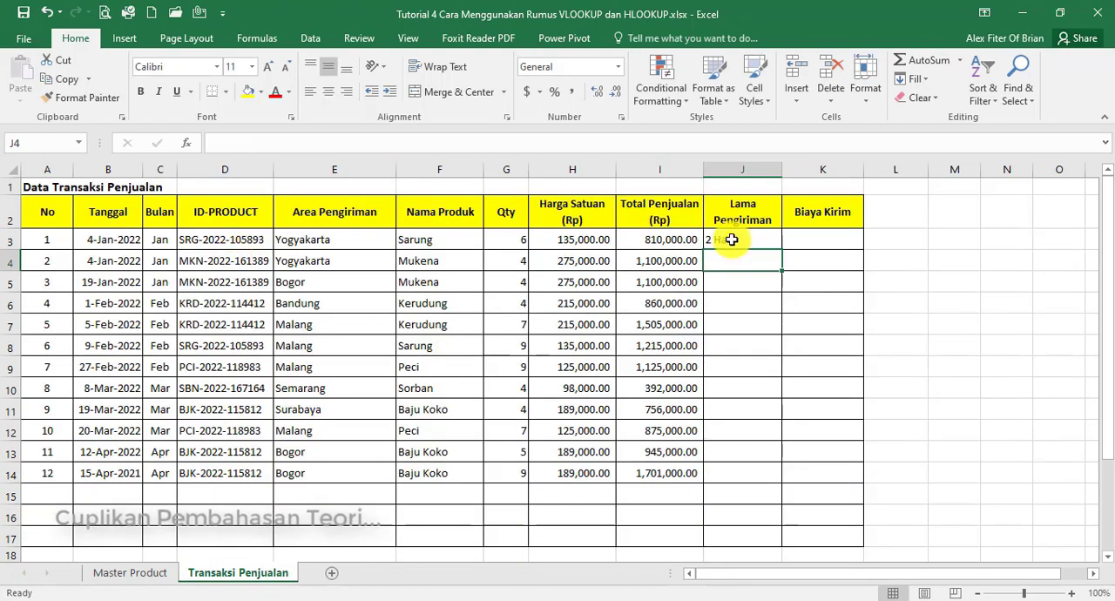
{"action": "left_click", "coordinate": [775, 245]}
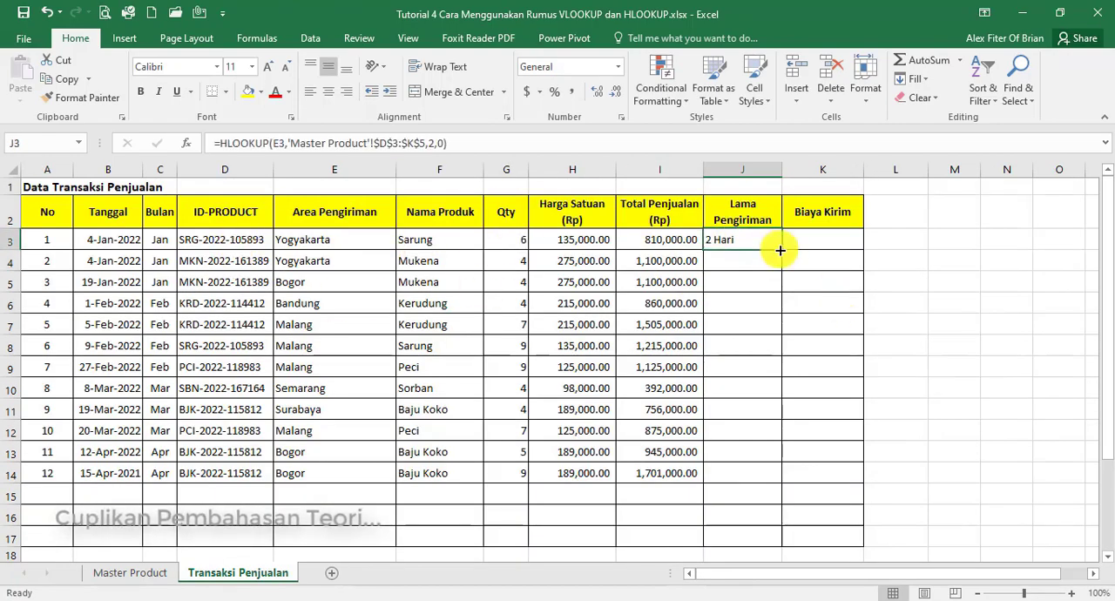
{"action": "left_click_drag", "start_coordinate": [781, 250], "coordinate": [772, 479]}
Check the shipping table on Master Product, and begin an HLOOKUP formula in K3 for Biaya Kirim with E3 as the lookup value
{"action": "left_click", "coordinate": [147, 573]}
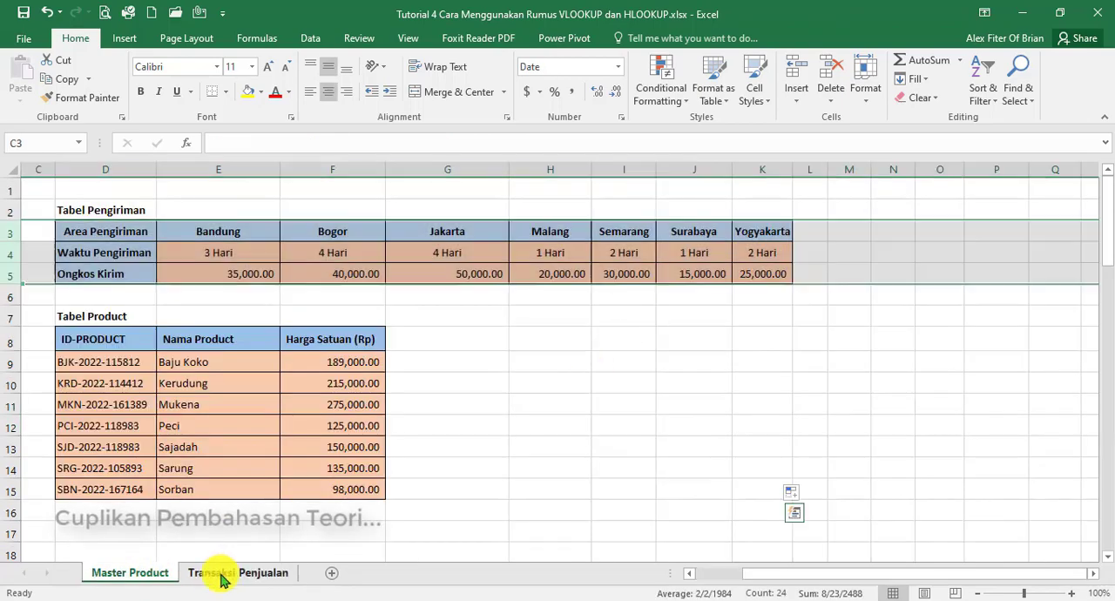
{"action": "left_click", "coordinate": [214, 573]}
{"action": "left_click", "coordinate": [817, 243]}
{"action": "left_click", "coordinate": [144, 573]}
{"action": "left_click", "coordinate": [213, 573]}
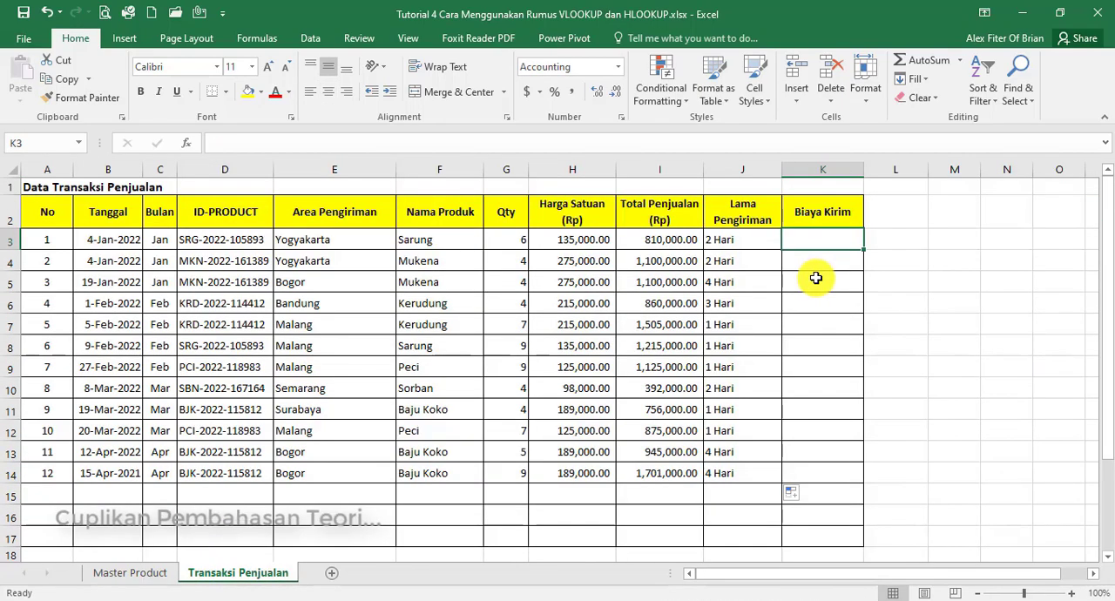
{"action": "type", "text": "=HLOOKUP("}
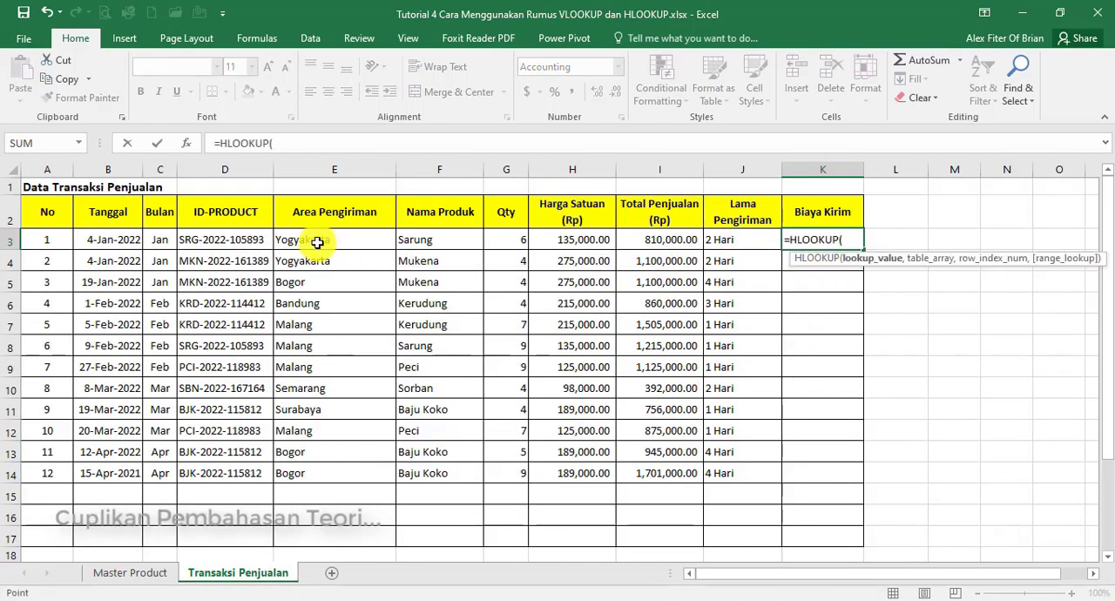
{"action": "left_click", "coordinate": [316, 240]}
{"action": "type", "text": ","}
Complete the K3 HLOOKUP with table 'Master Product'!$D$3:$K$5, row index 3 and exact match 0, and copy it down to K14
{"action": "left_click", "coordinate": [130, 573]}
{"action": "left_click_drag", "start_coordinate": [106, 231], "coordinate": [736, 276]}
{"action": "key", "text": "F4"}
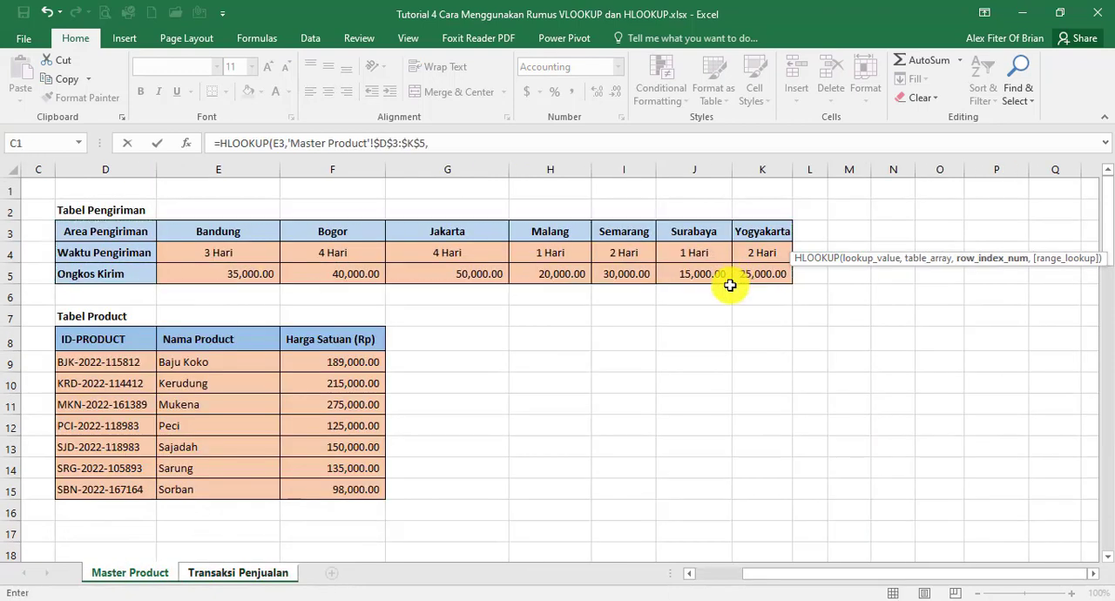
{"action": "type", "text": ","}
{"action": "type", "text": "3,0"}
{"action": "key", "text": "Return"}
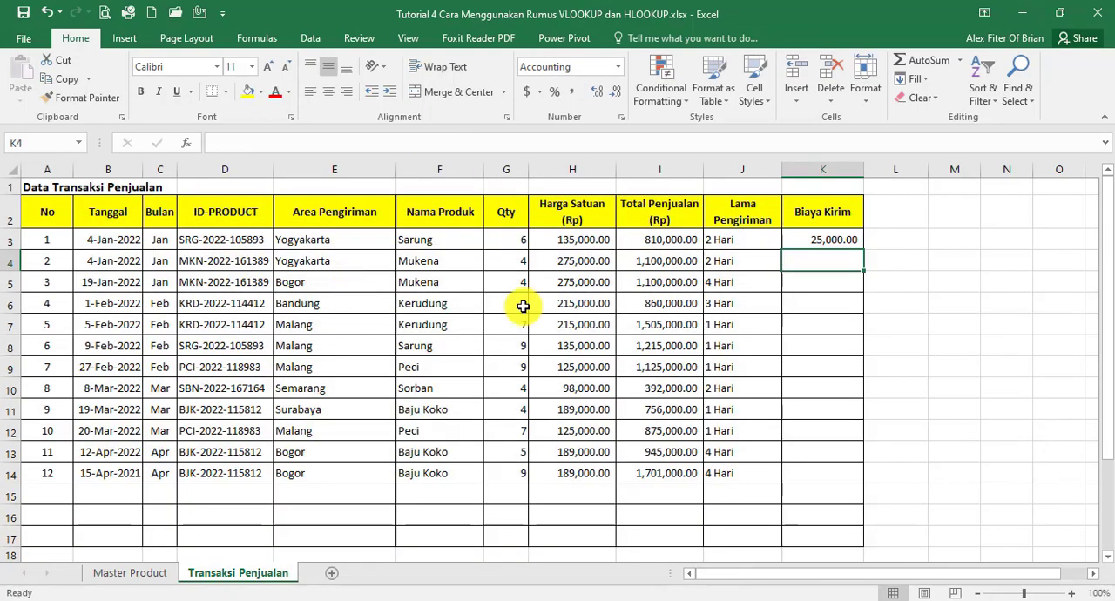
{"action": "left_click", "coordinate": [826, 244]}
{"action": "left_click_drag", "start_coordinate": [865, 250], "coordinate": [820, 465]}
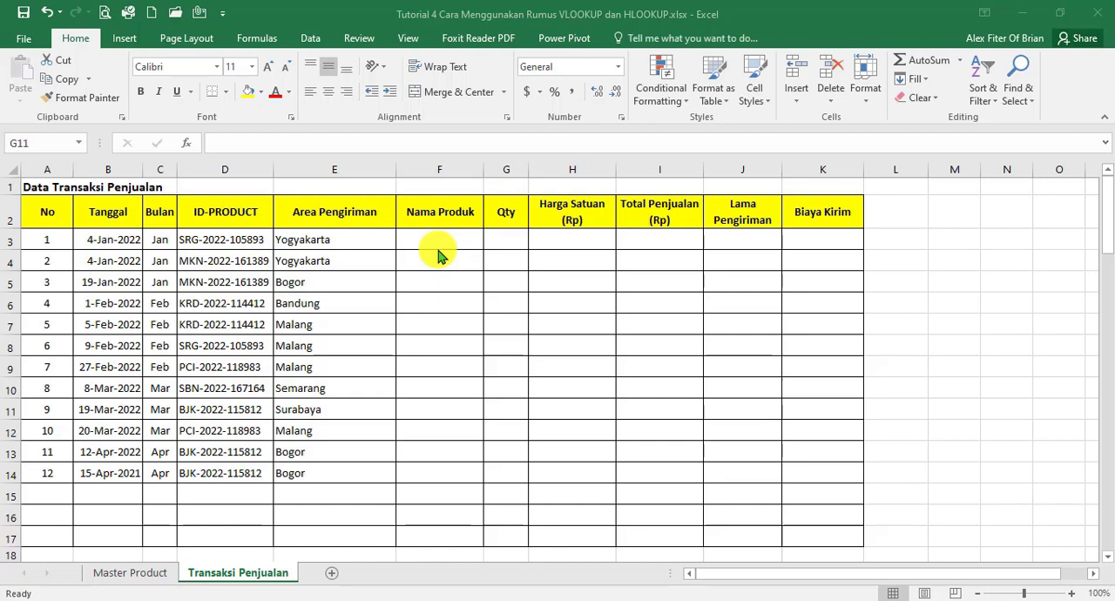
Examine the shipping and product tables on Master Product and compare them with the empty columns on Transaksi Penjualan
{"action": "left_click", "coordinate": [139, 580]}
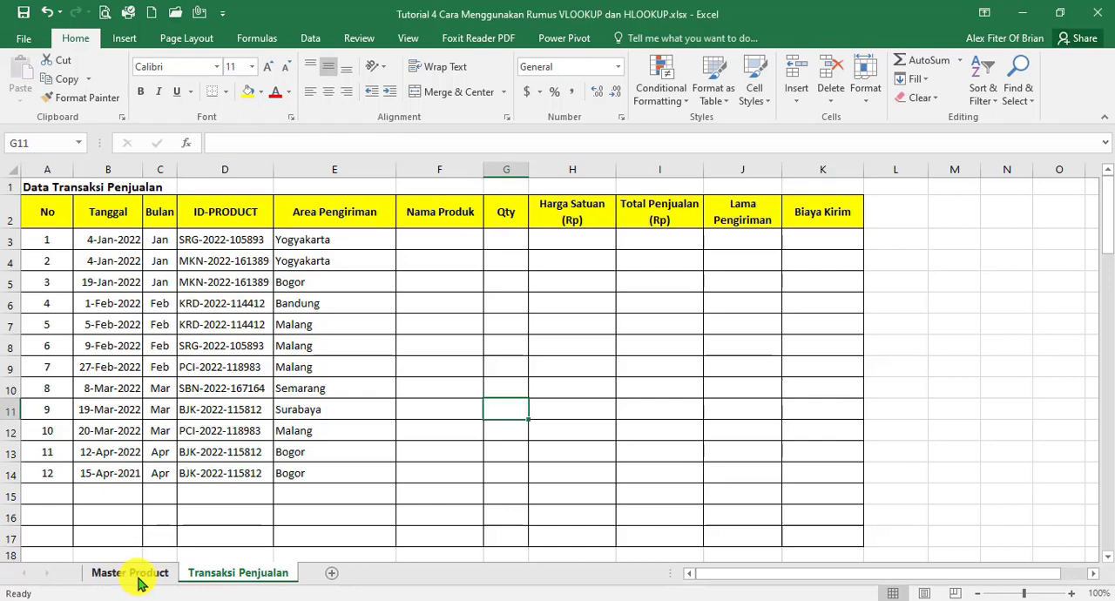
{"action": "left_click", "coordinate": [138, 576]}
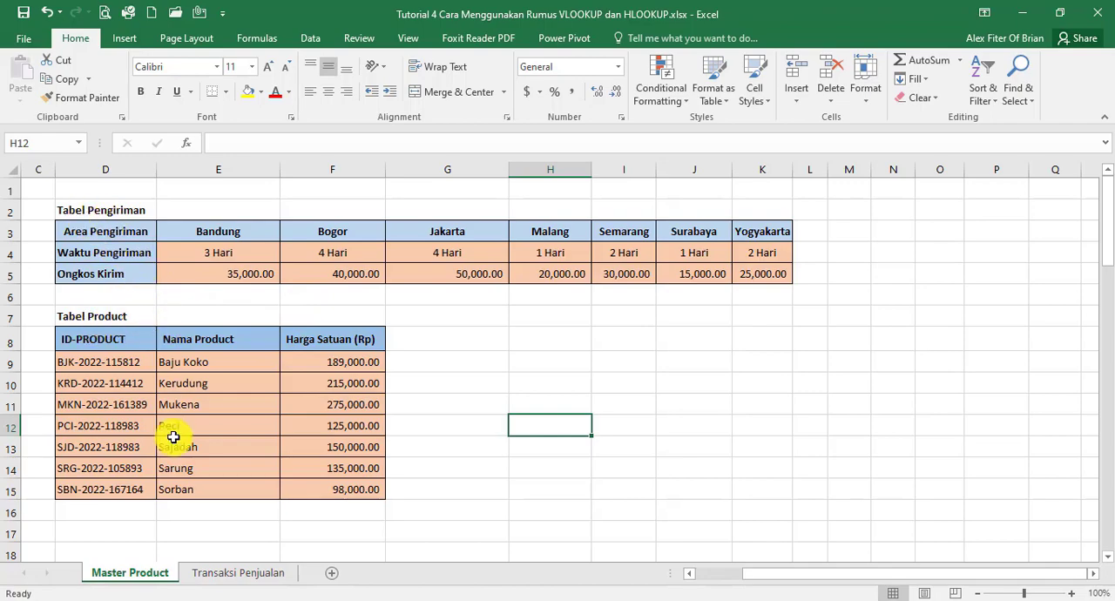
{"action": "left_click", "coordinate": [216, 573]}
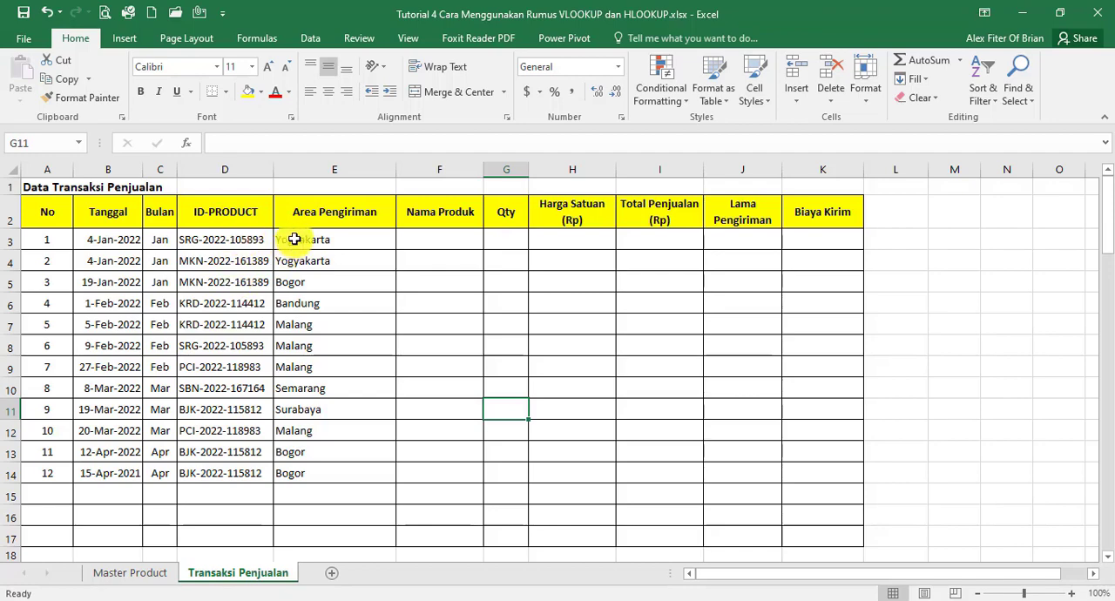
{"action": "left_click", "coordinate": [130, 575]}
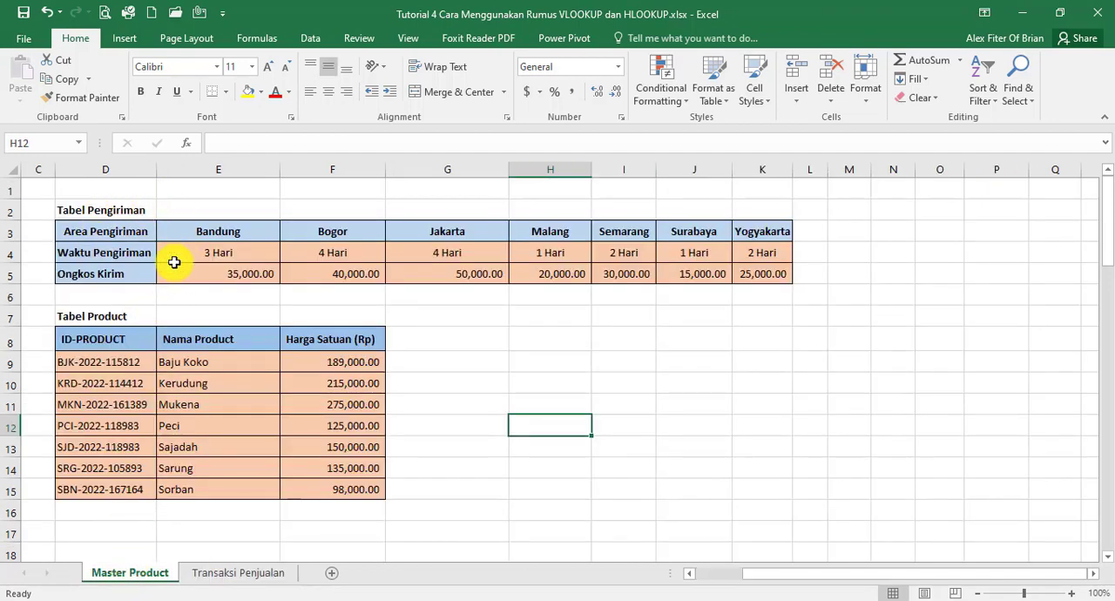
{"action": "left_click", "coordinate": [217, 578]}
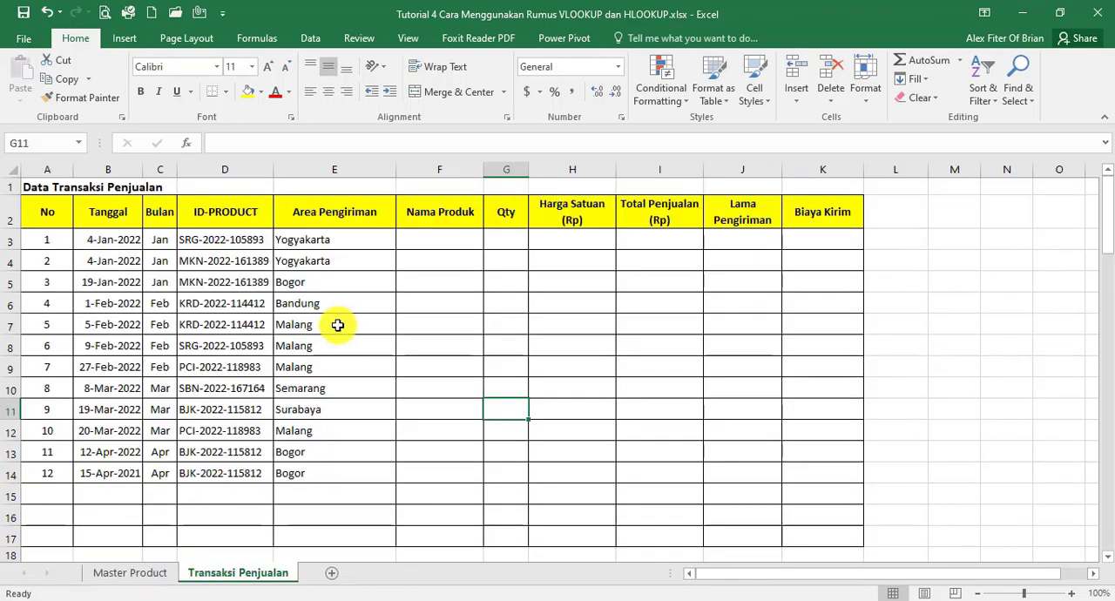
Begin a VLOOKUP formula in F3 for Nama Produk with D3 as the lookup value
{"action": "left_click", "coordinate": [423, 242]}
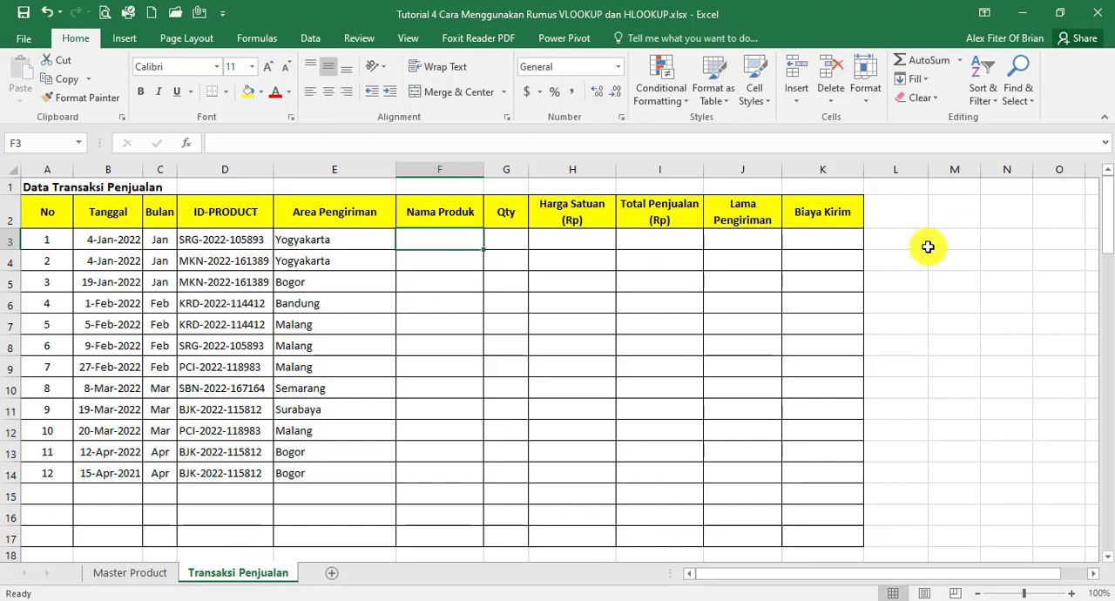
{"action": "type", "text": "="}
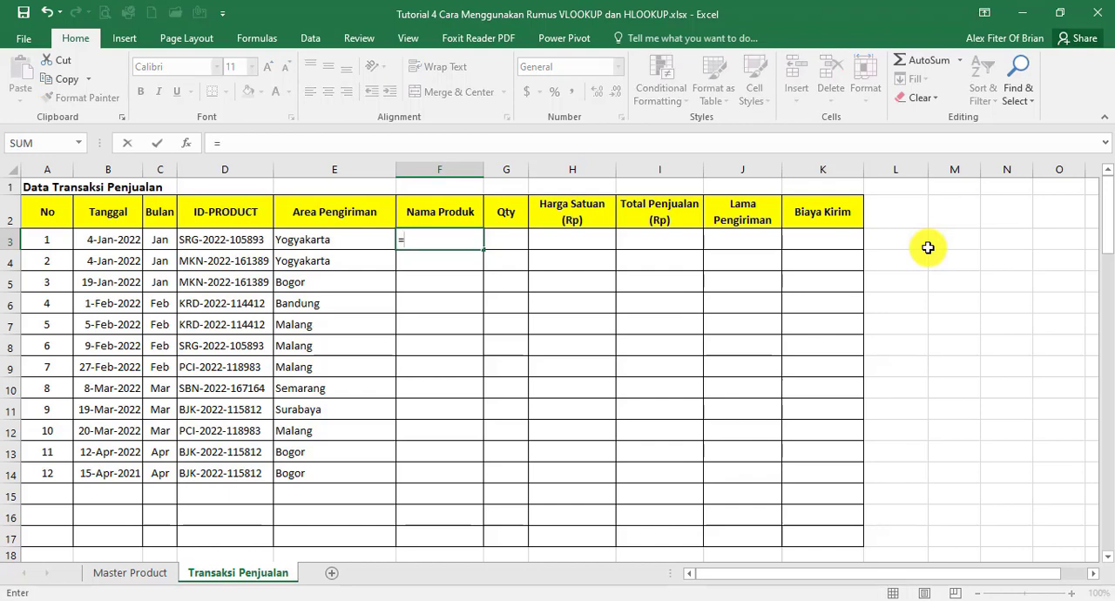
{"action": "type", "text": "VLOOKUP"}
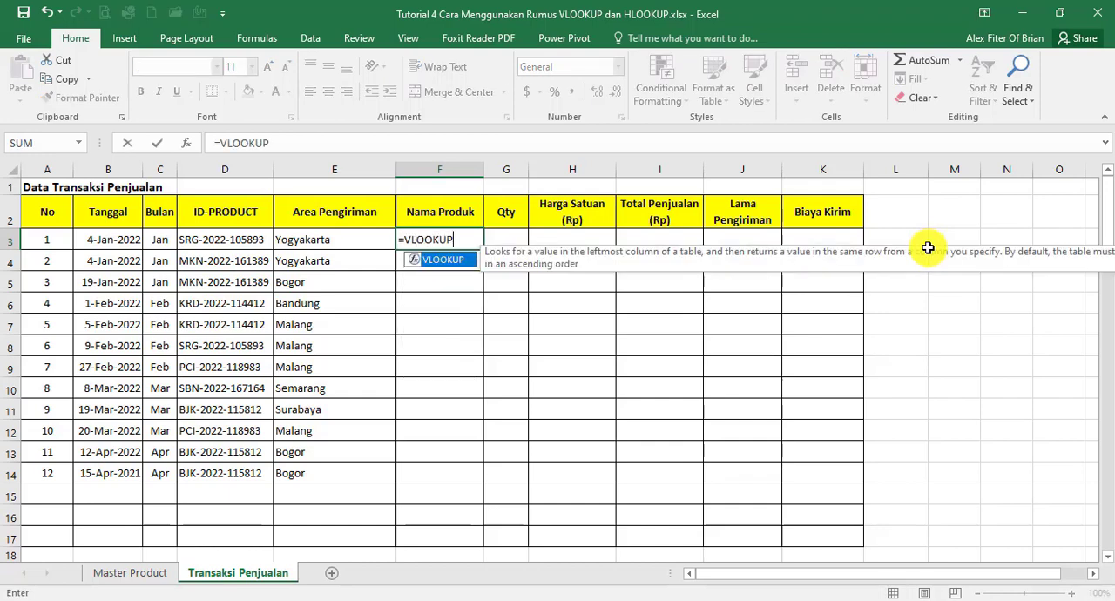
{"action": "type", "text": "("}
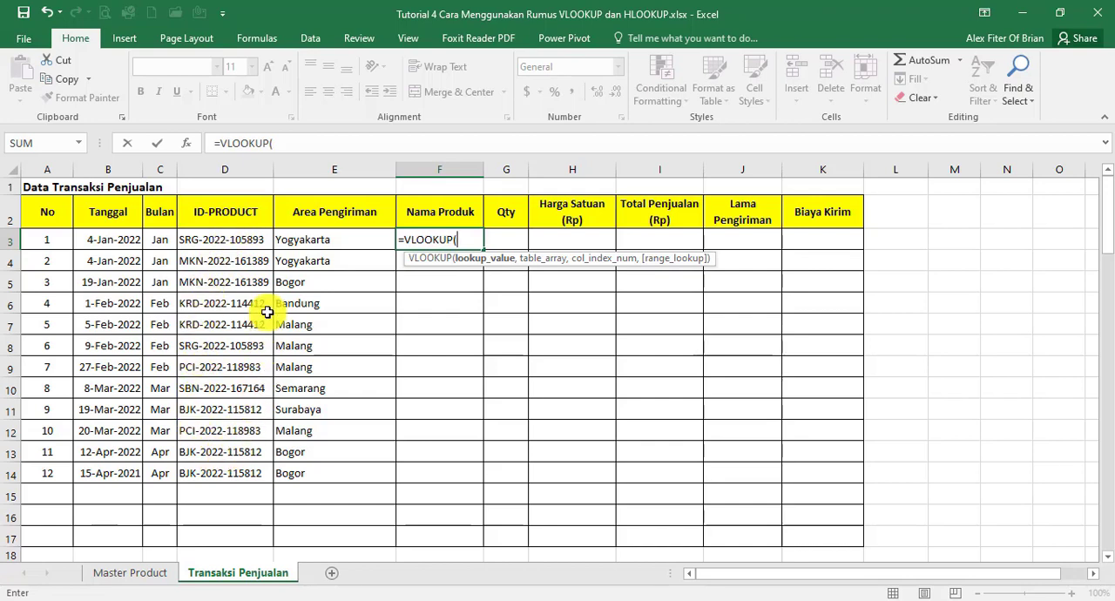
{"action": "left_click", "coordinate": [243, 243]}
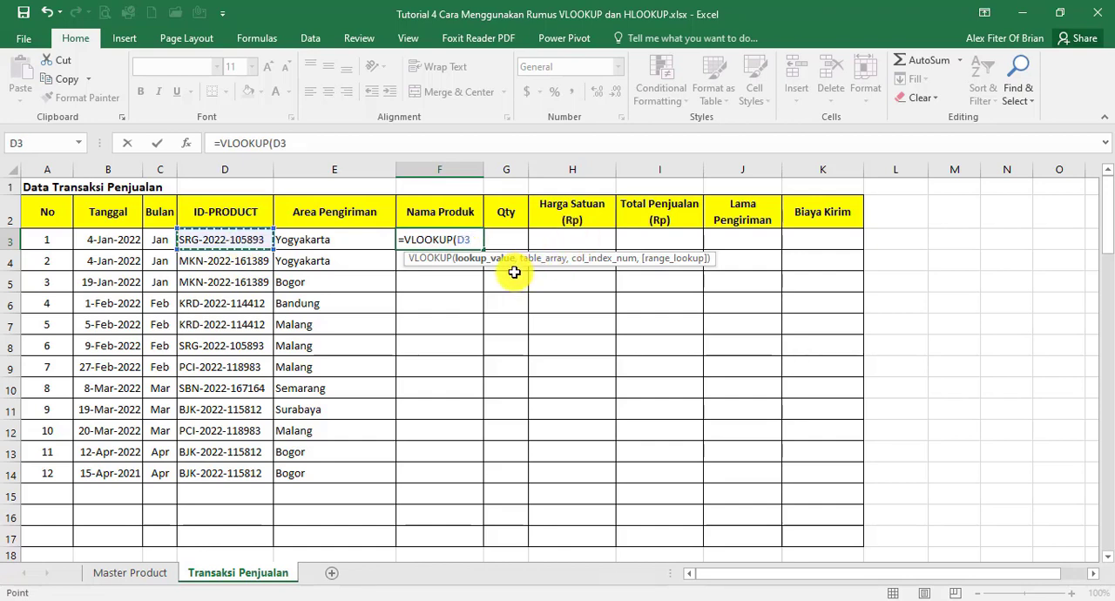
{"action": "type", "text": ","}
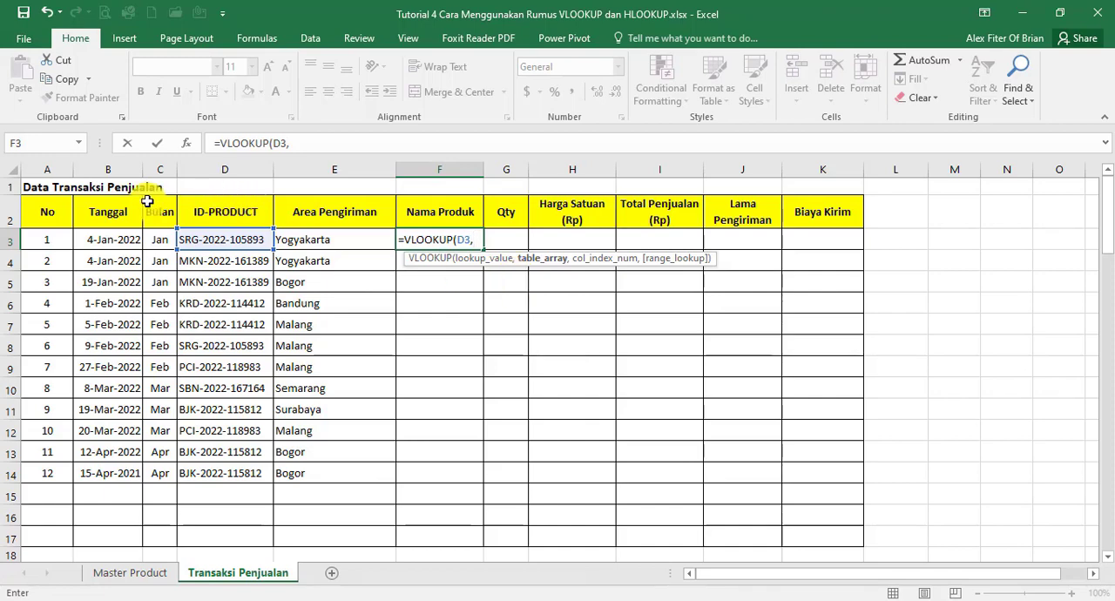
Complete the F3 VLOOKUP with the absolute table 'Master Product'!$D$8:$F$15, column index 2 and exact match 0
{"action": "left_click", "coordinate": [130, 572]}
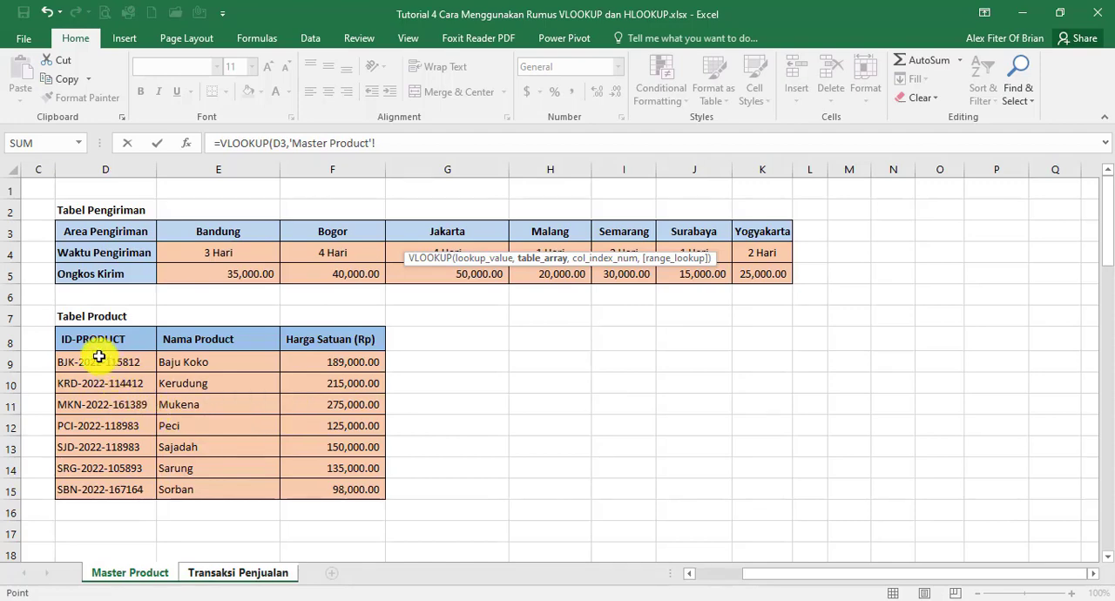
{"action": "left_click_drag", "start_coordinate": [93, 346], "coordinate": [356, 482]}
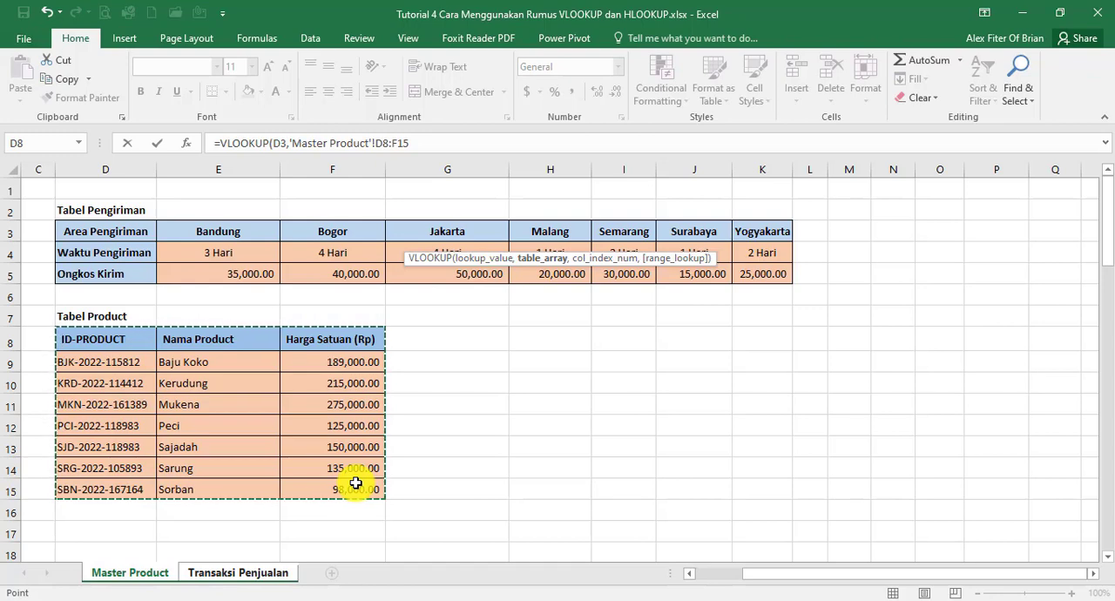
{"action": "key", "text": "F4"}
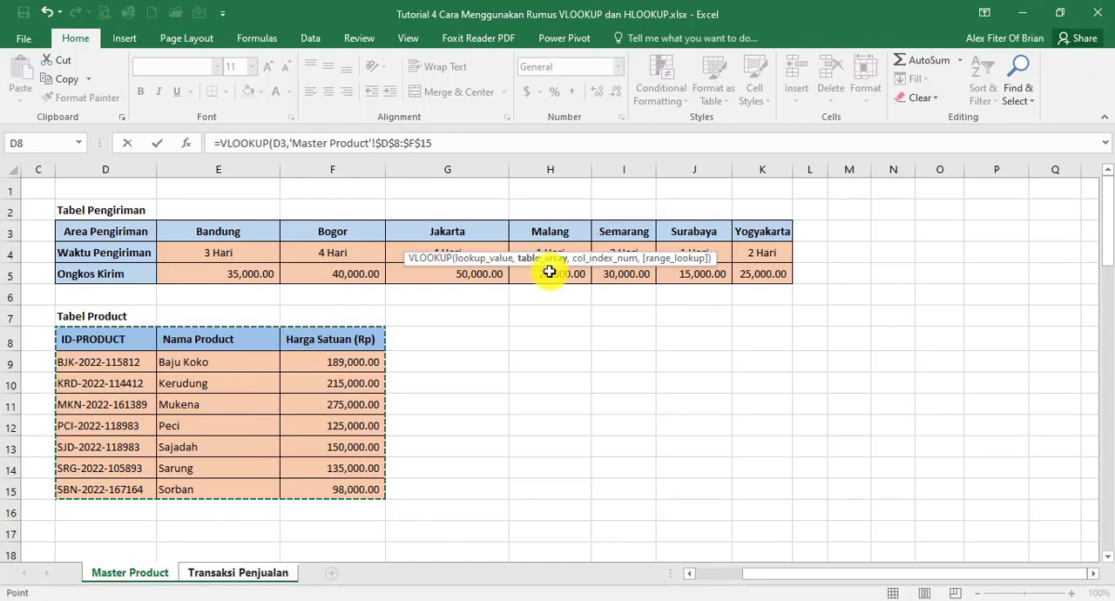
{"action": "type", "text": ",2"}
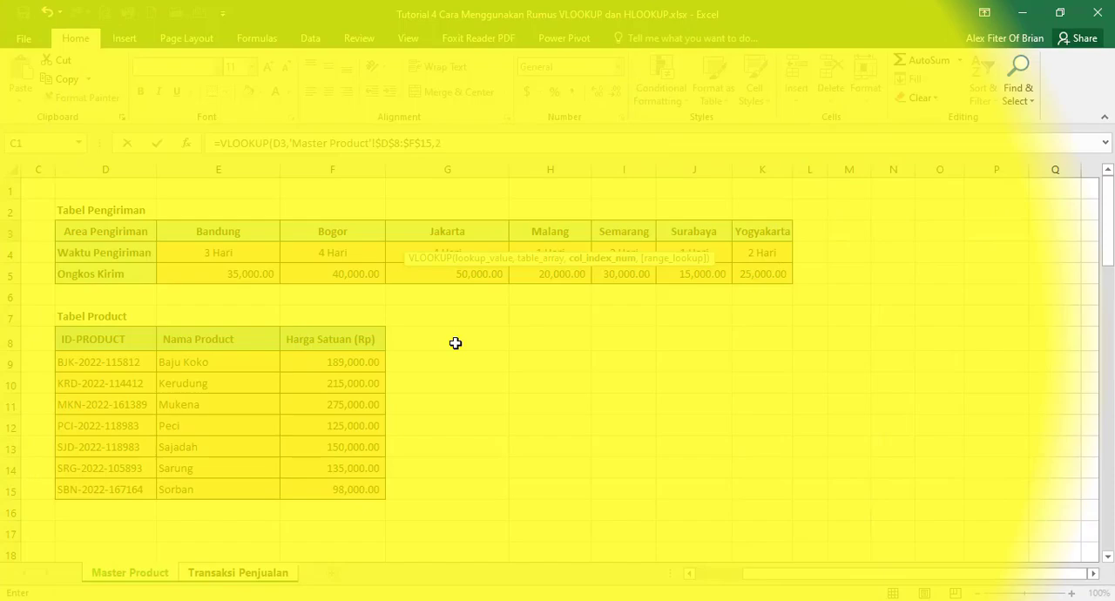
{"action": "type", "text": ","}
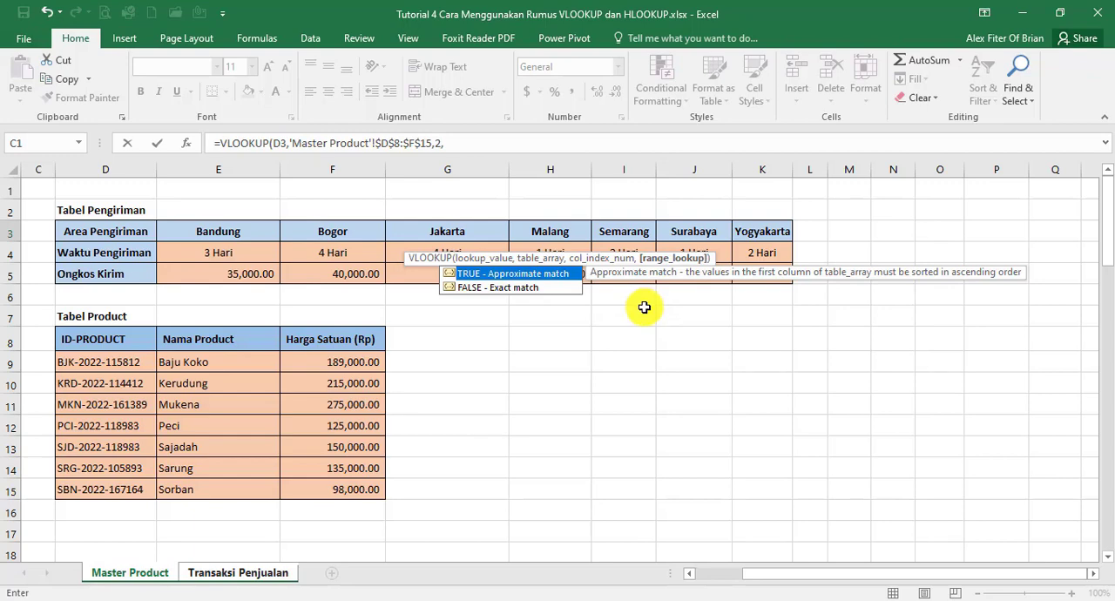
{"action": "type", "text": "0)"}
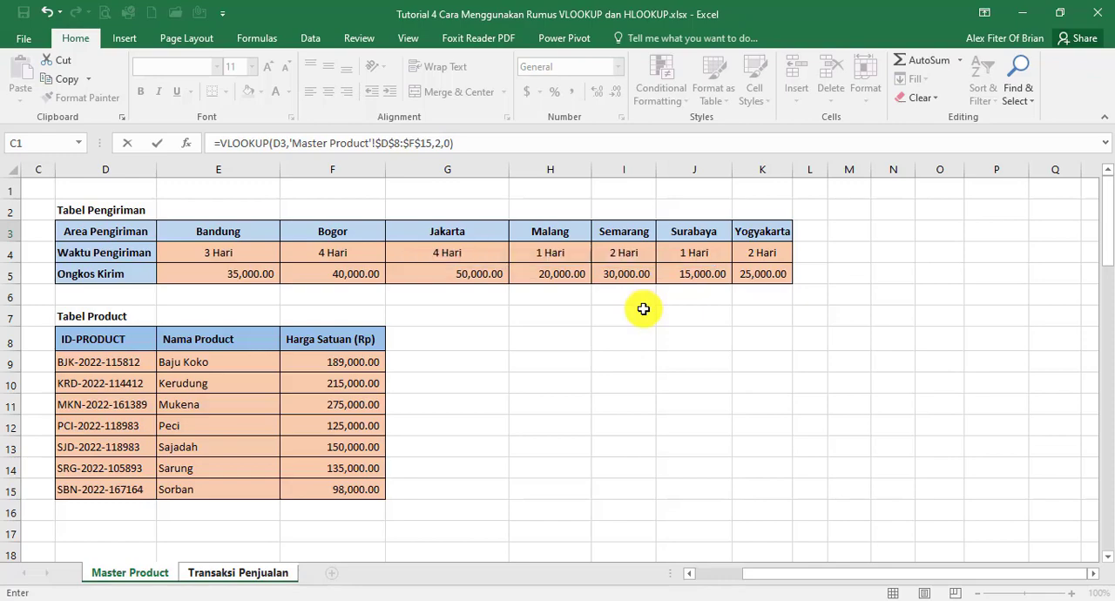
{"action": "key", "text": "Return"}
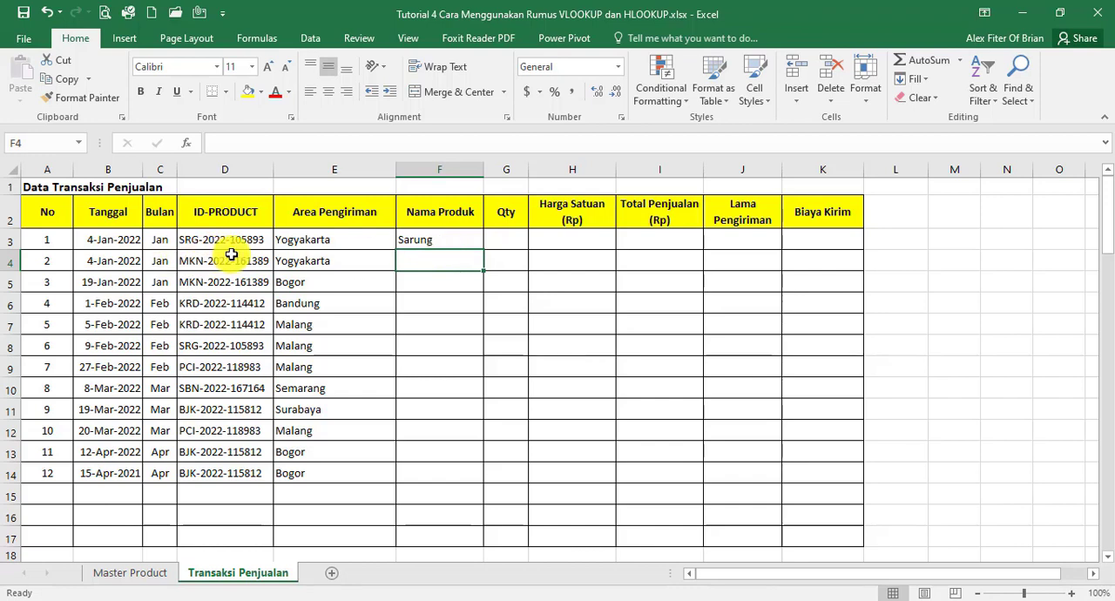
Check F3 against the Master Product table, copy its formula down to F14, and clear F3:F14 again
{"action": "left_click", "coordinate": [457, 239]}
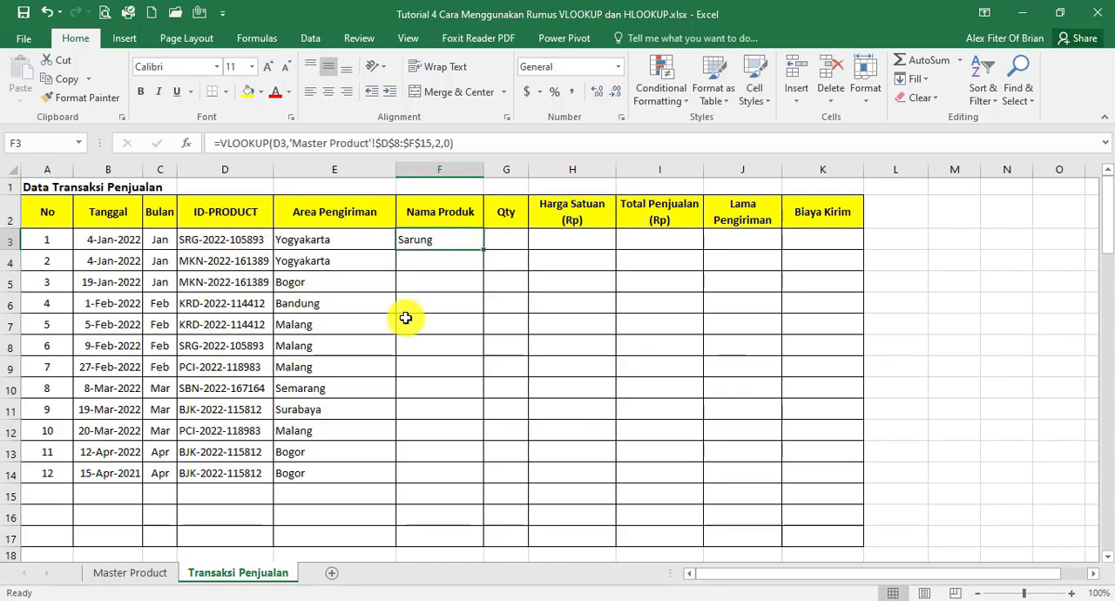
{"action": "left_click", "coordinate": [129, 575]}
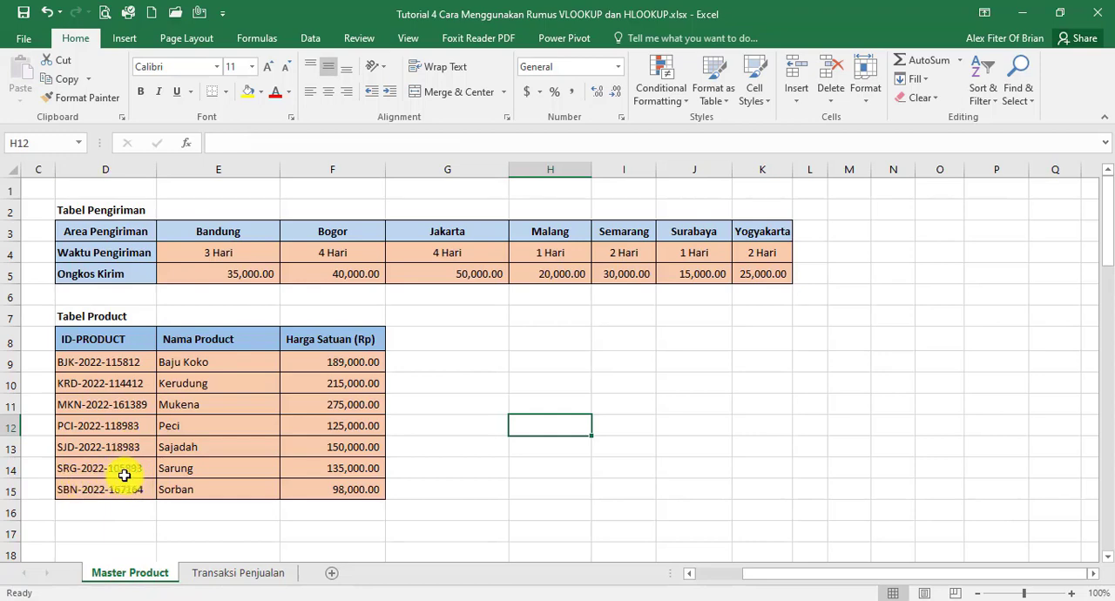
{"action": "left_click", "coordinate": [219, 572]}
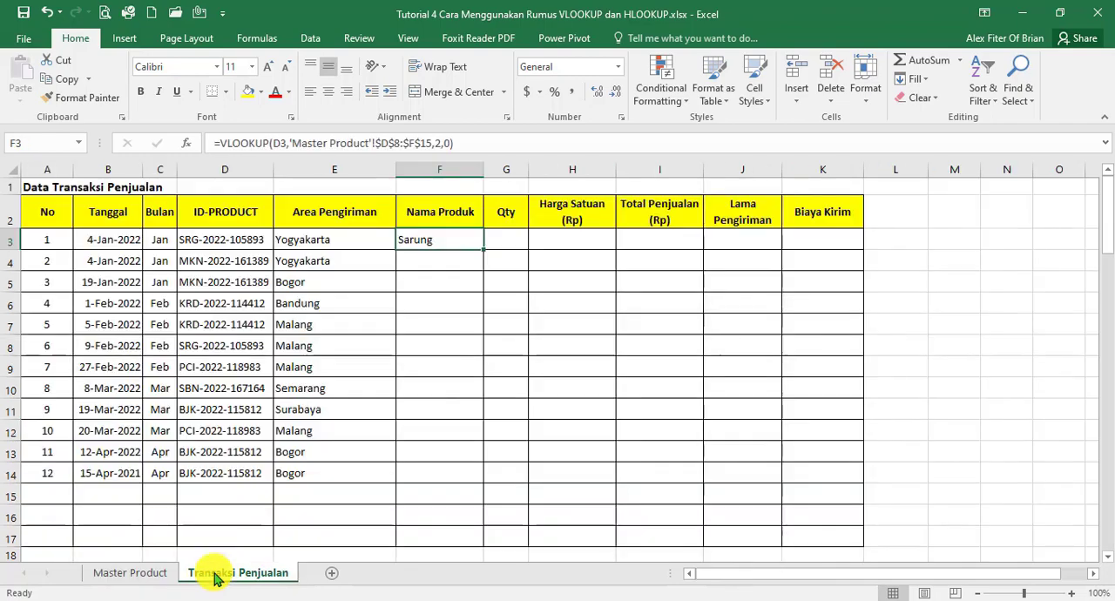
{"action": "double_click", "coordinate": [484, 252]}
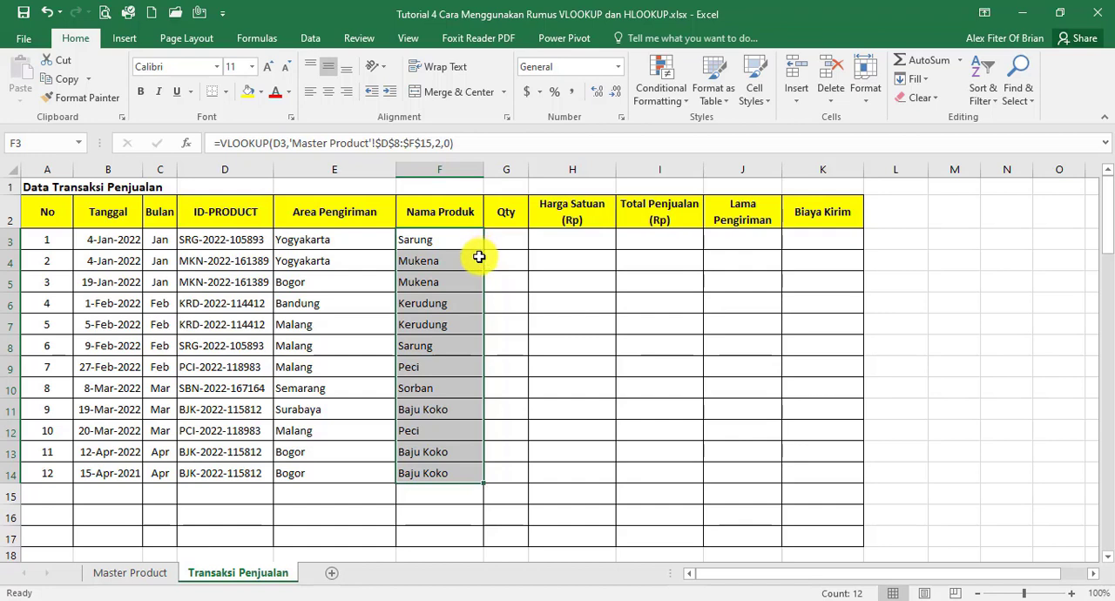
{"action": "key", "text": "ctrl+z"}
{"action": "left_click_drag", "start_coordinate": [483, 251], "coordinate": [458, 481]}
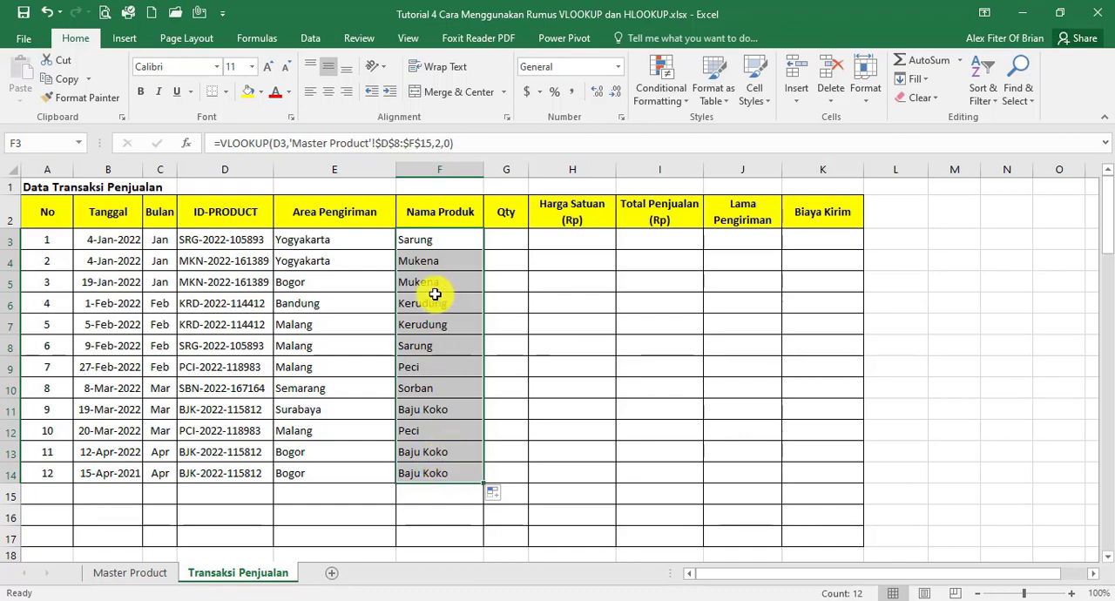
{"action": "key", "text": "Delete"}
Start a new VLOOKUP in the emptied cell F3, using the ID-PRODUCT in D3 as the lookup value
{"action": "left_click", "coordinate": [434, 237]}
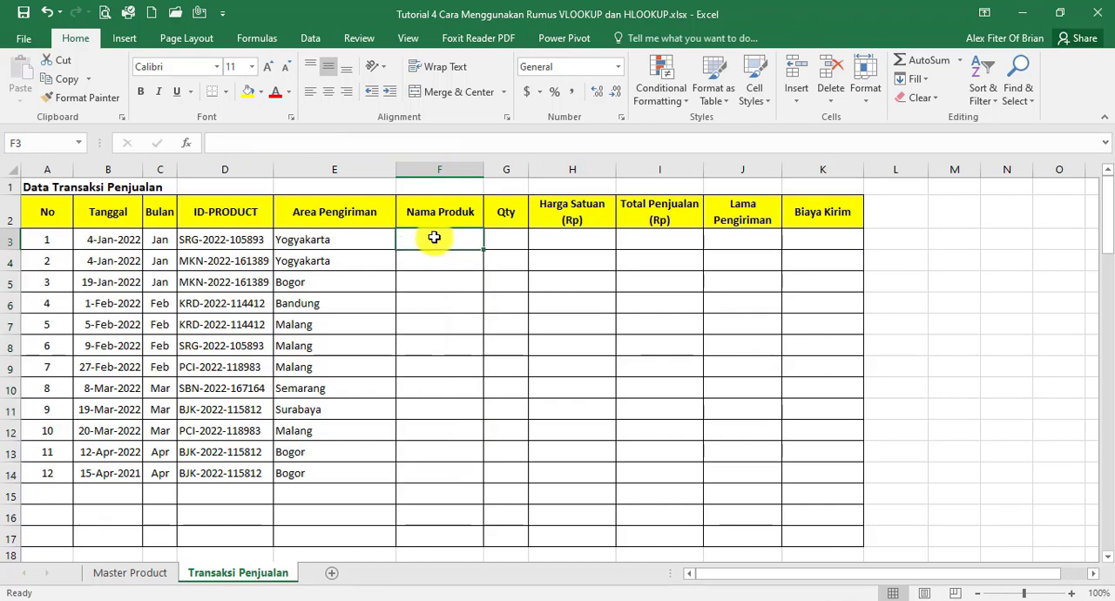
{"action": "type", "text": "="}
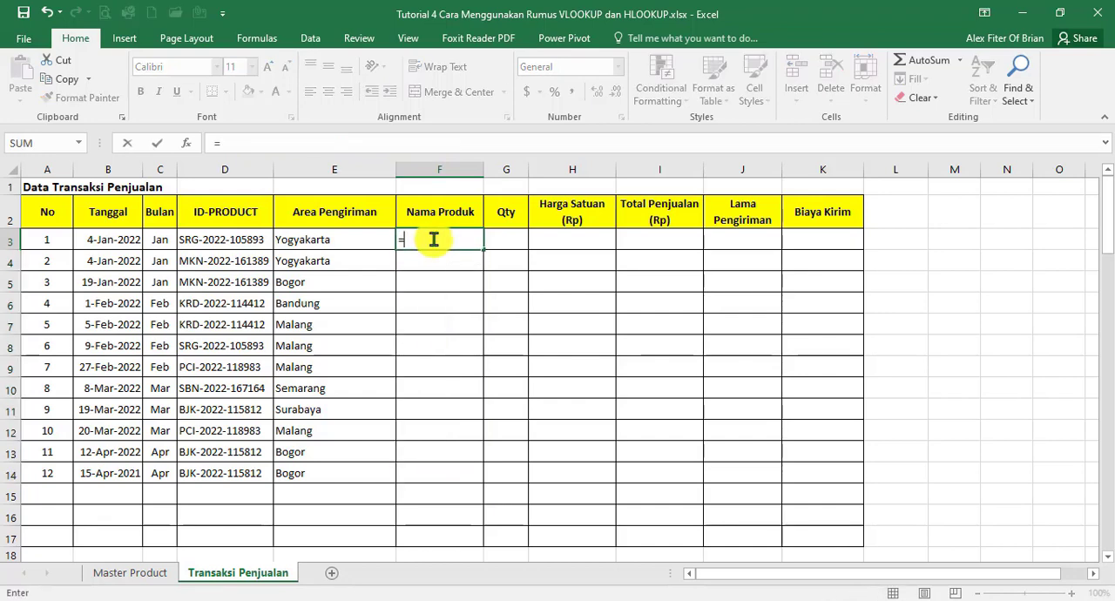
{"action": "type", "text": "VLOOKUP"}
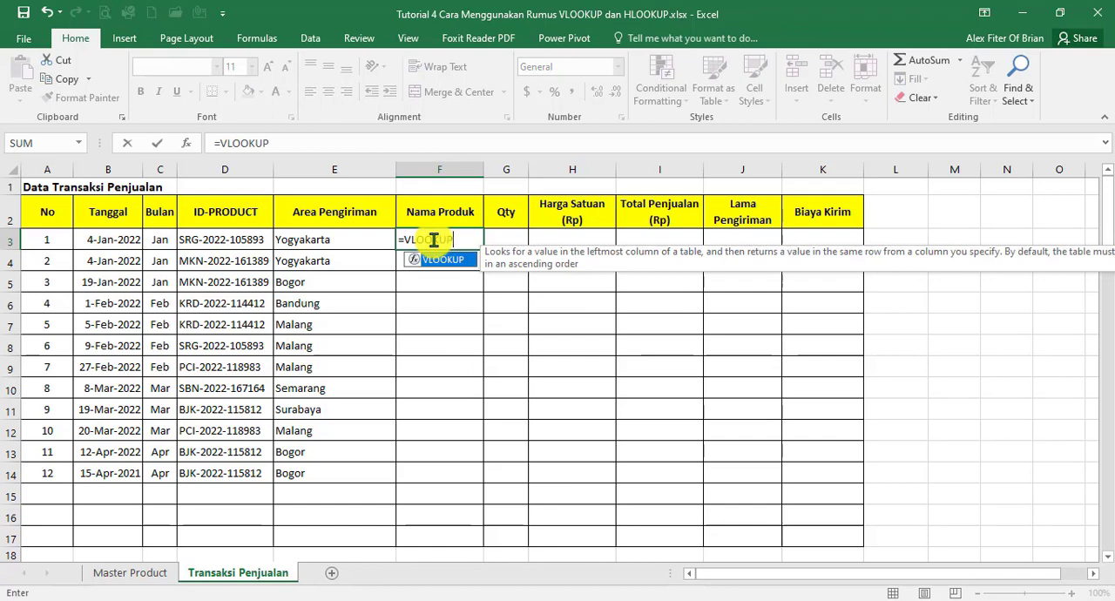
{"action": "type", "text": "("}
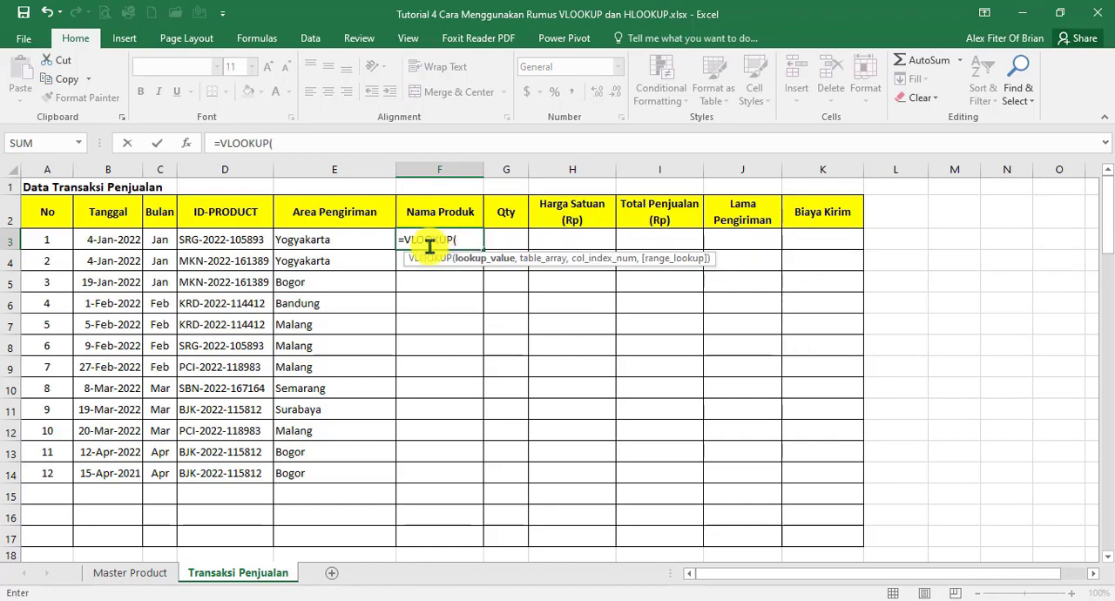
{"action": "left_click", "coordinate": [230, 244]}
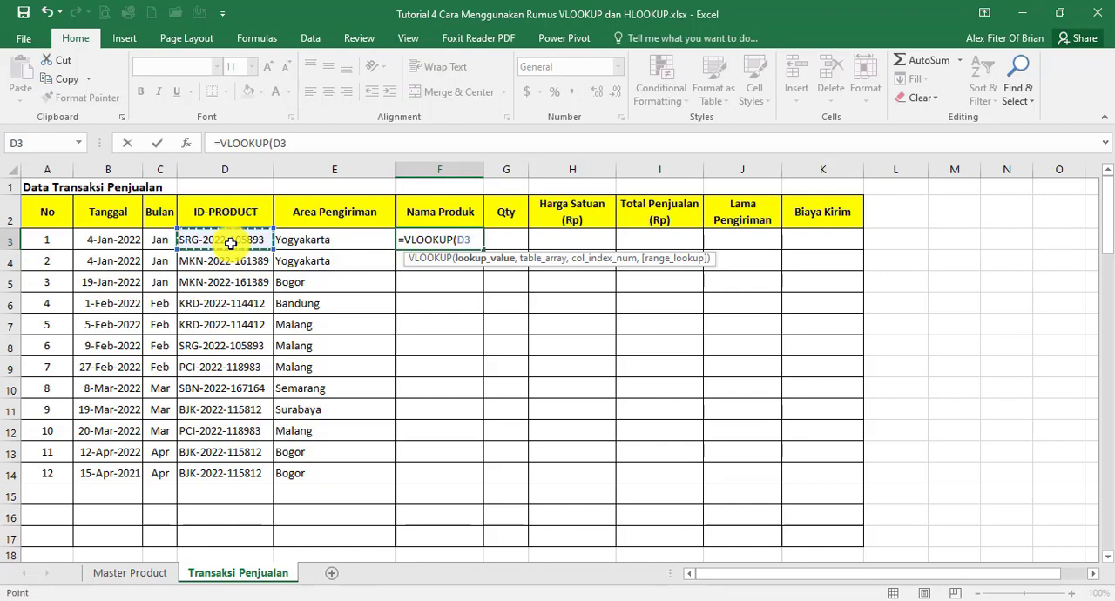
{"action": "type", "text": ","}
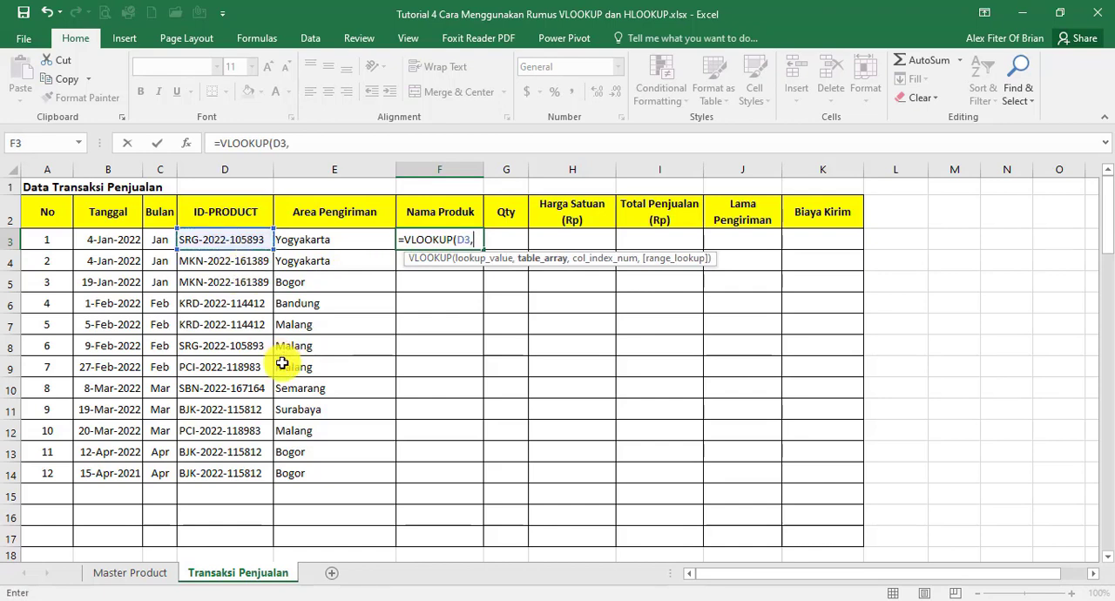
Complete the F3 VLOOKUP with the relative table 'Master Product'!D8:F15, column index 2 and exact match 0, and copy it down to F14
{"action": "left_click", "coordinate": [131, 573]}
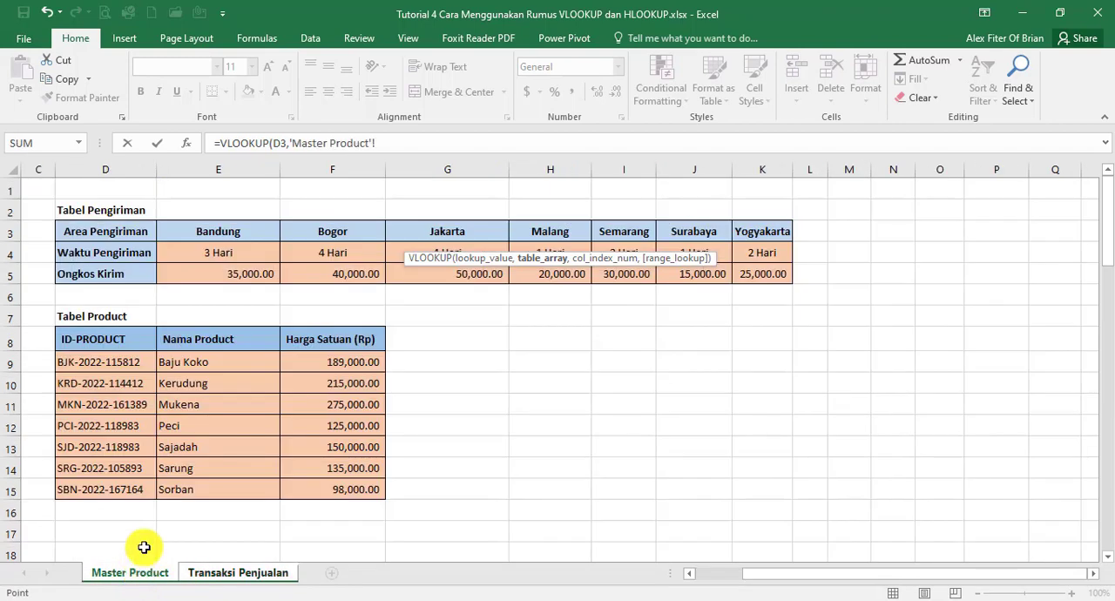
{"action": "left_click_drag", "start_coordinate": [83, 340], "coordinate": [368, 488]}
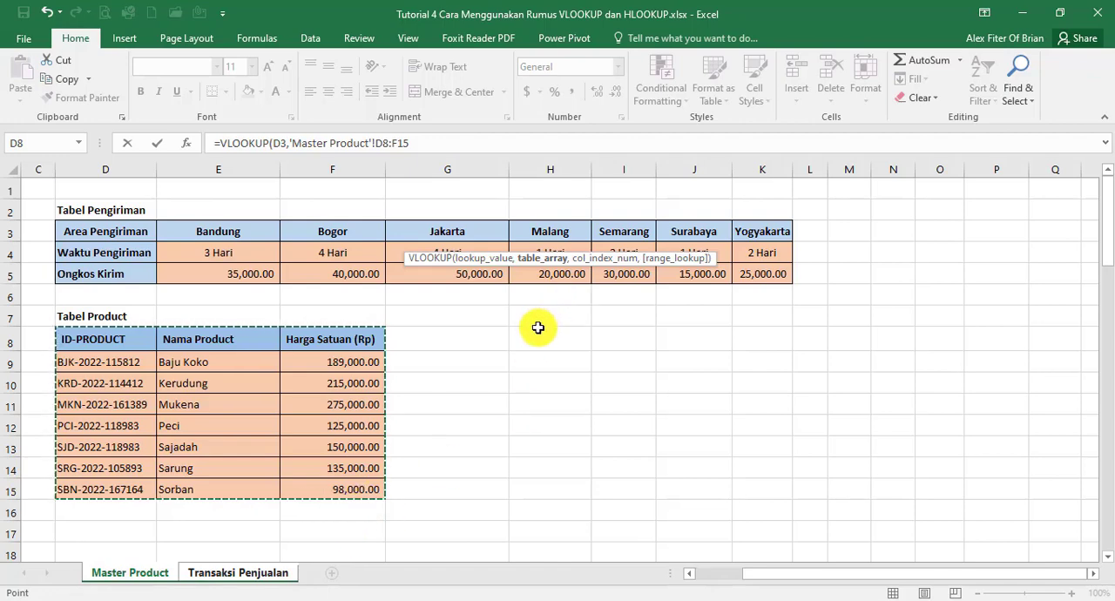
{"action": "type", "text": ",2"}
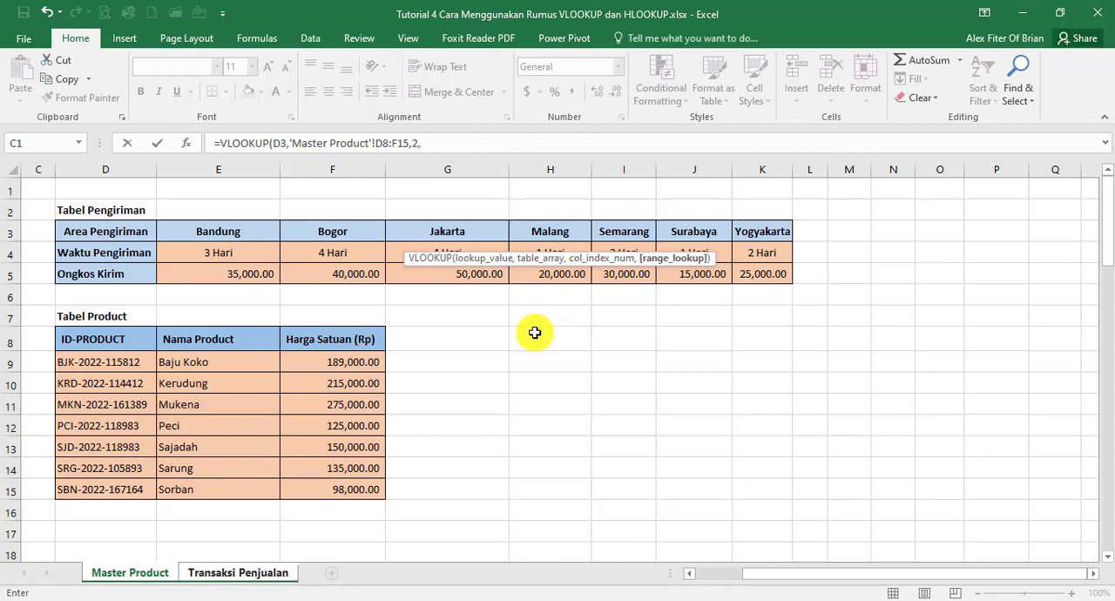
{"action": "type", "text": ",0"}
{"action": "key", "text": "Return"}
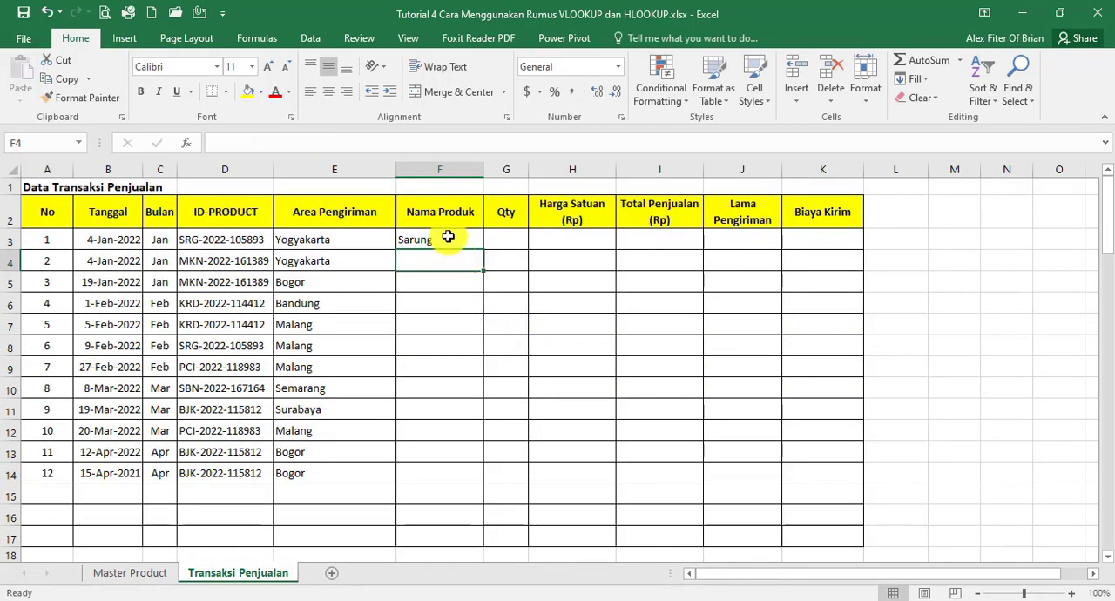
{"action": "left_click", "coordinate": [448, 237]}
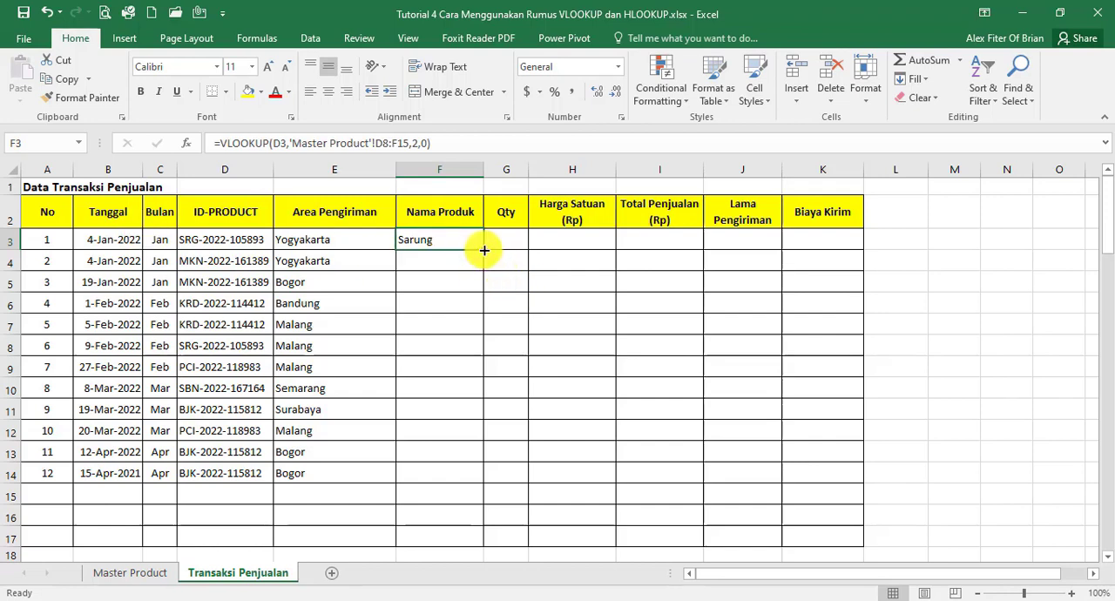
{"action": "left_click_drag", "start_coordinate": [483, 250], "coordinate": [456, 482]}
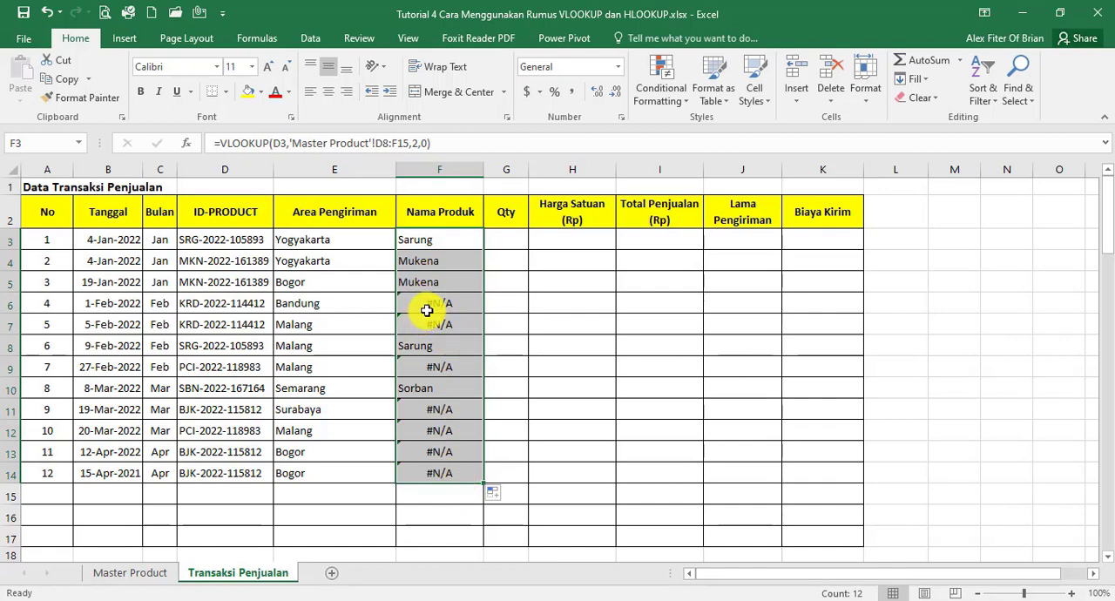
Examine how the table range shifts in the formulas from F3 to F6, and compare it with the product table on Master Product
{"action": "left_click", "coordinate": [433, 243]}
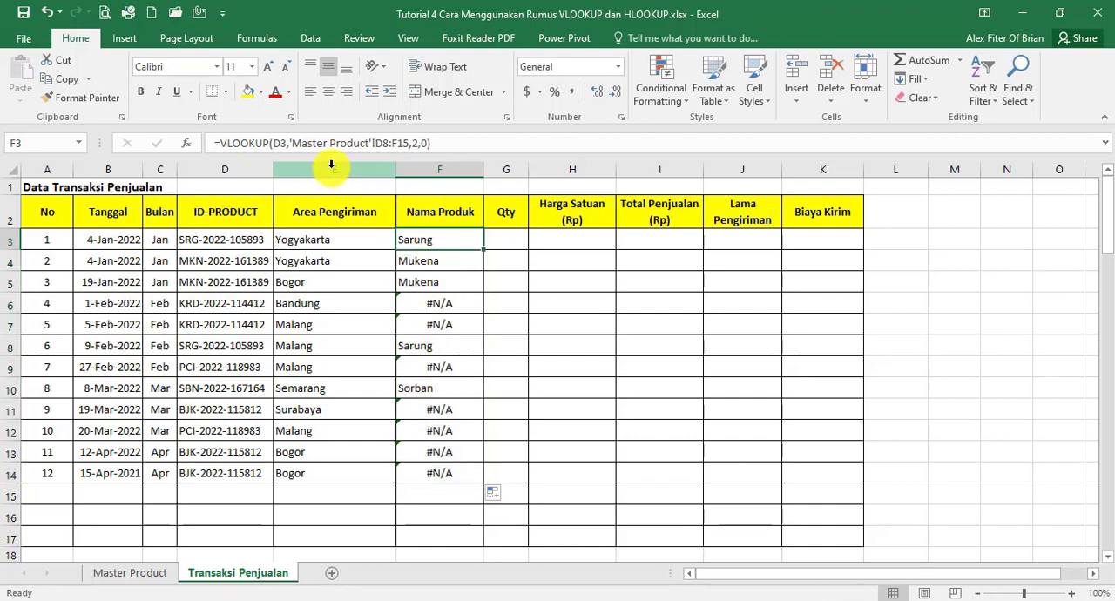
{"action": "left_click", "coordinate": [425, 261]}
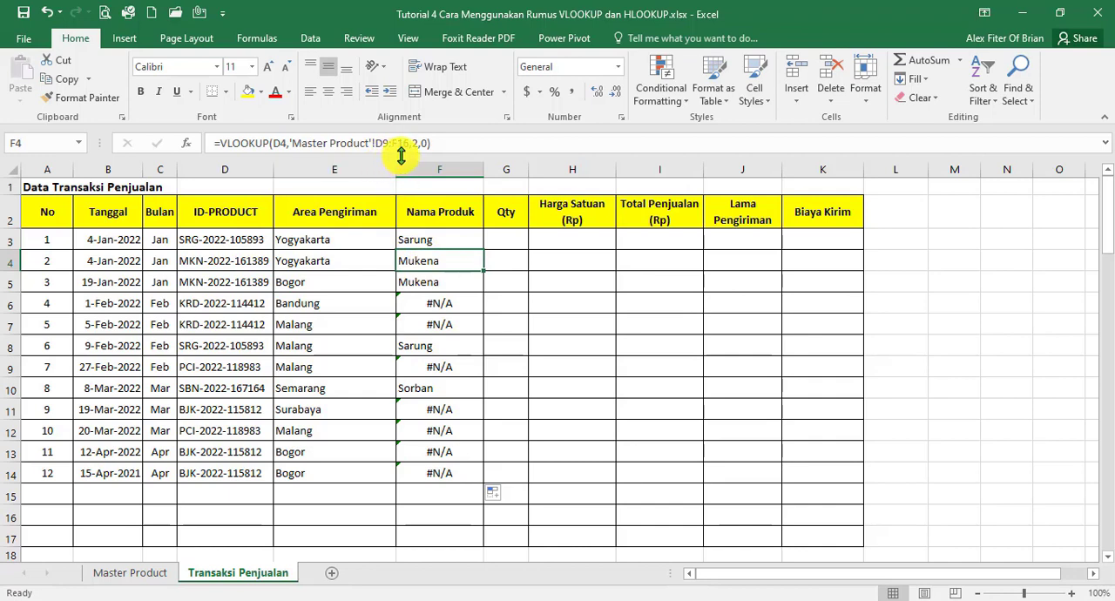
{"action": "left_click", "coordinate": [427, 282]}
{"action": "left_click", "coordinate": [428, 298]}
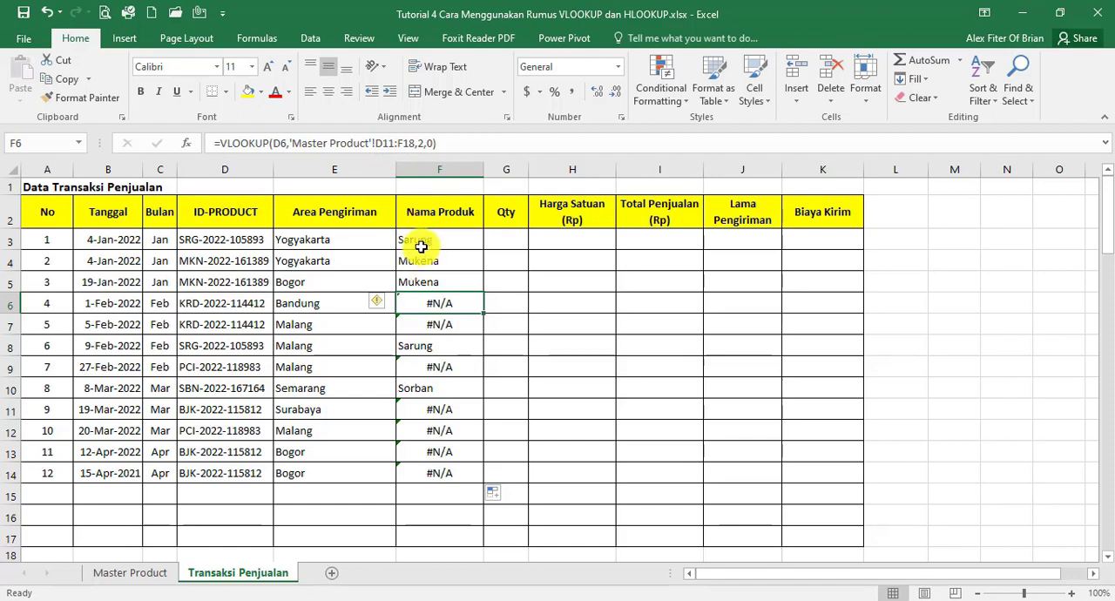
{"action": "left_click", "coordinate": [126, 572]}
{"action": "left_click", "coordinate": [219, 570]}
Make the F3 table reference absolute as $D$8:$F$15, and copy the formula down to F14
{"action": "left_click", "coordinate": [438, 244]}
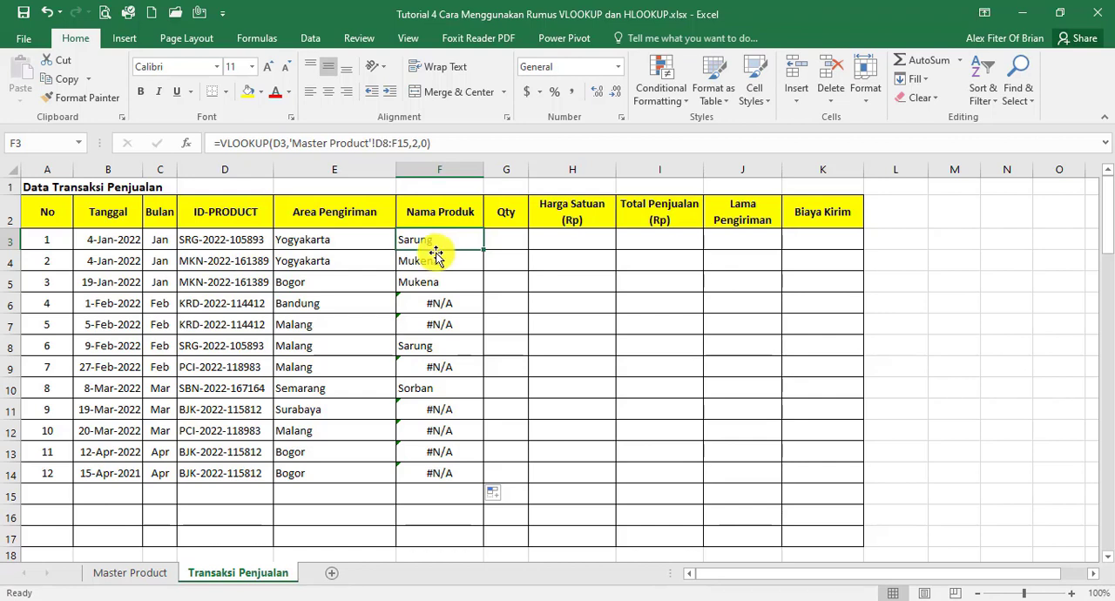
{"action": "double_click", "coordinate": [483, 250]}
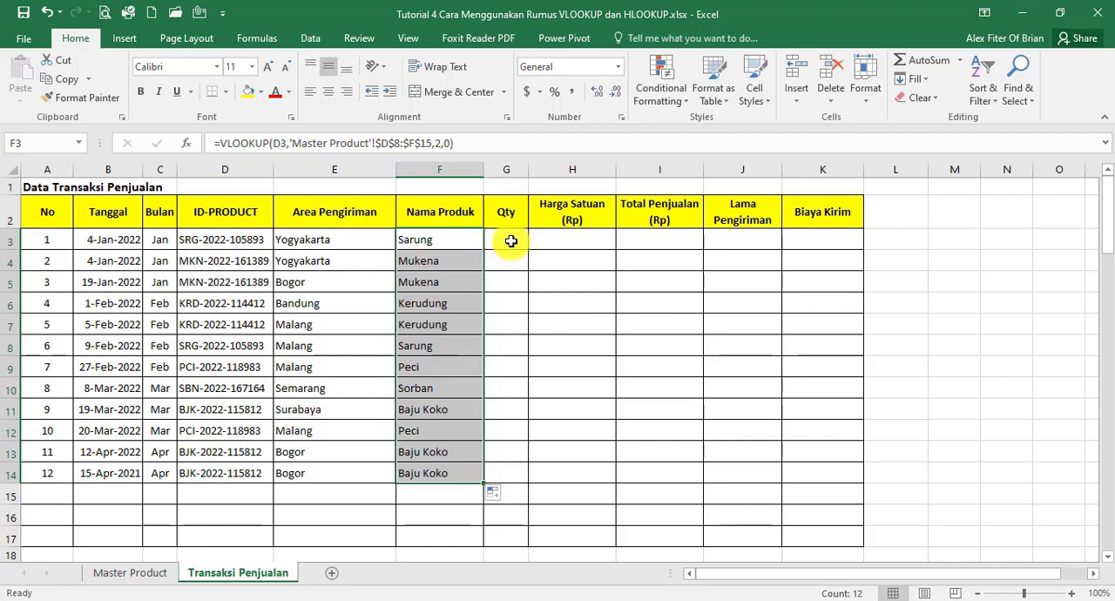
Start a VLOOKUP in the Harga Satuan cell H3, using the ID-PRODUCT in D3 as the lookup value
{"action": "left_click", "coordinate": [510, 243]}
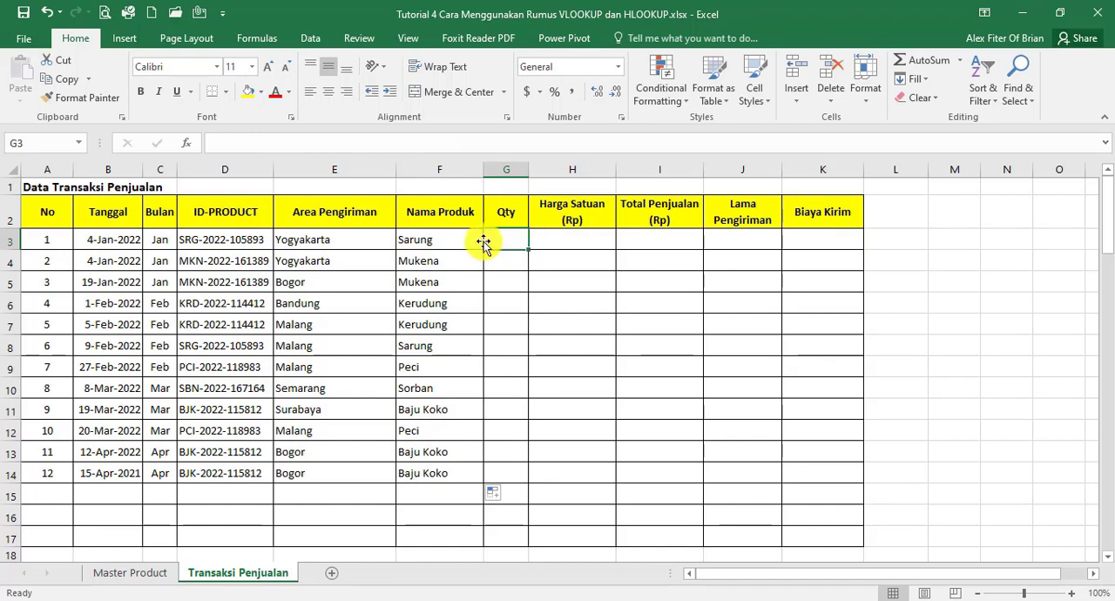
{"action": "left_click", "coordinate": [573, 243]}
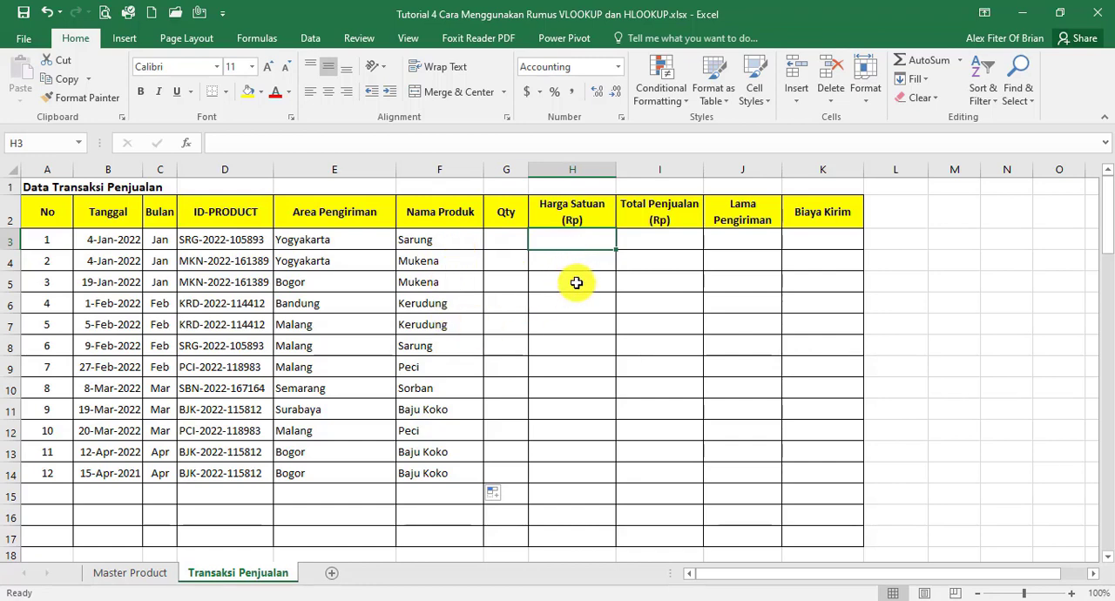
{"action": "type", "text": "="}
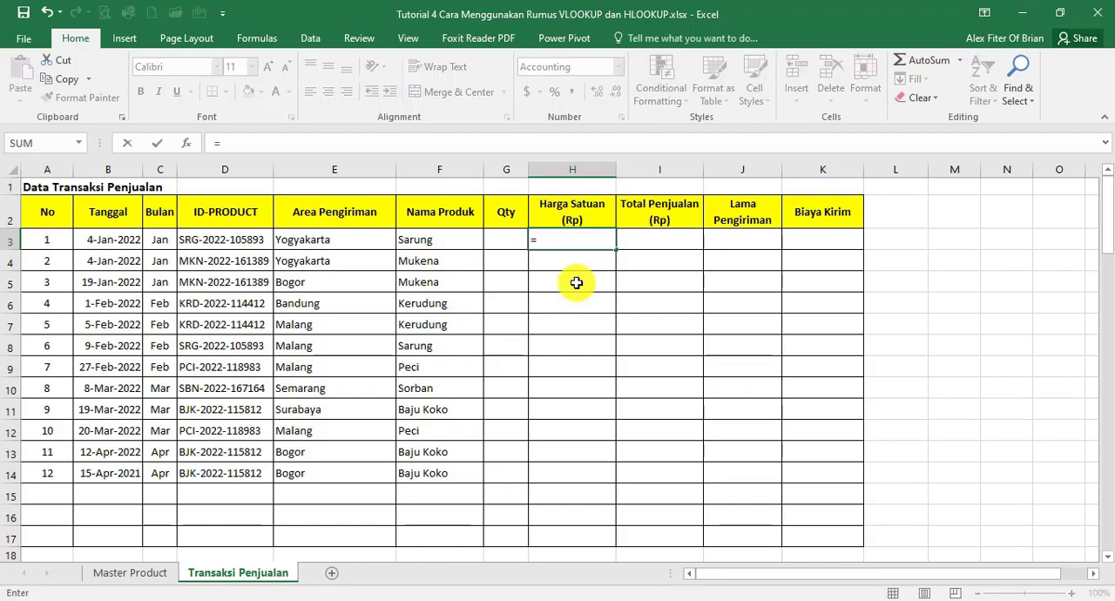
{"action": "type", "text": "VLOOKUP"}
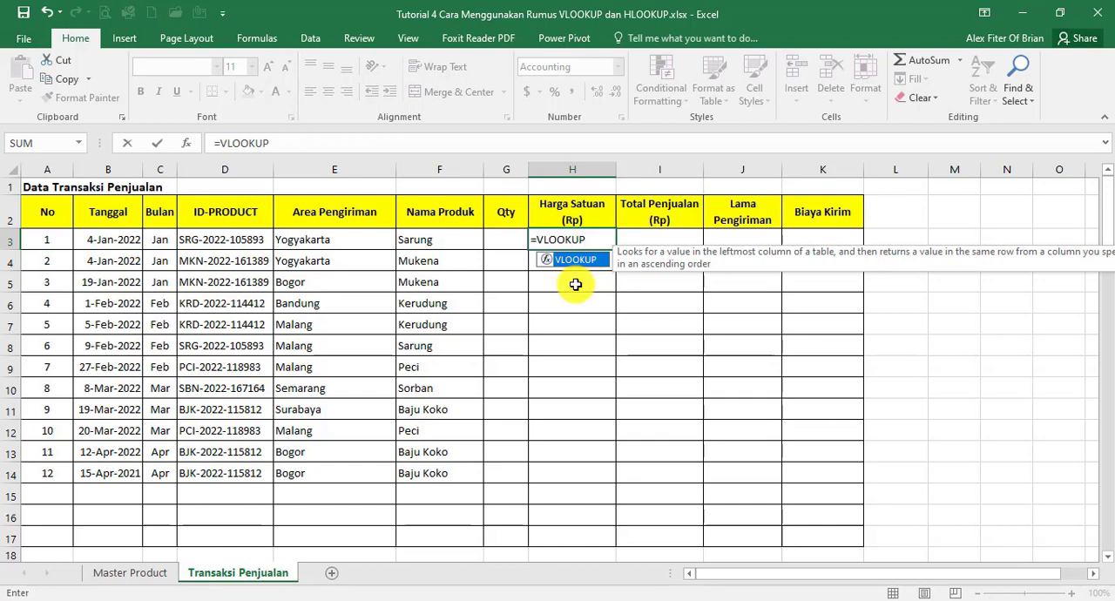
{"action": "type", "text": "("}
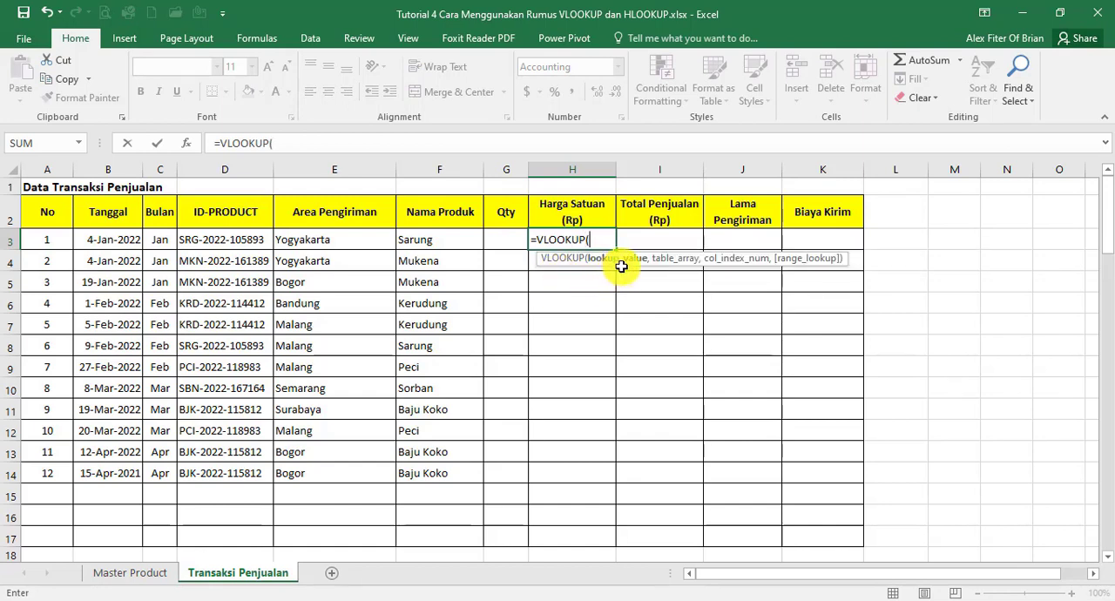
{"action": "left_click", "coordinate": [229, 239]}
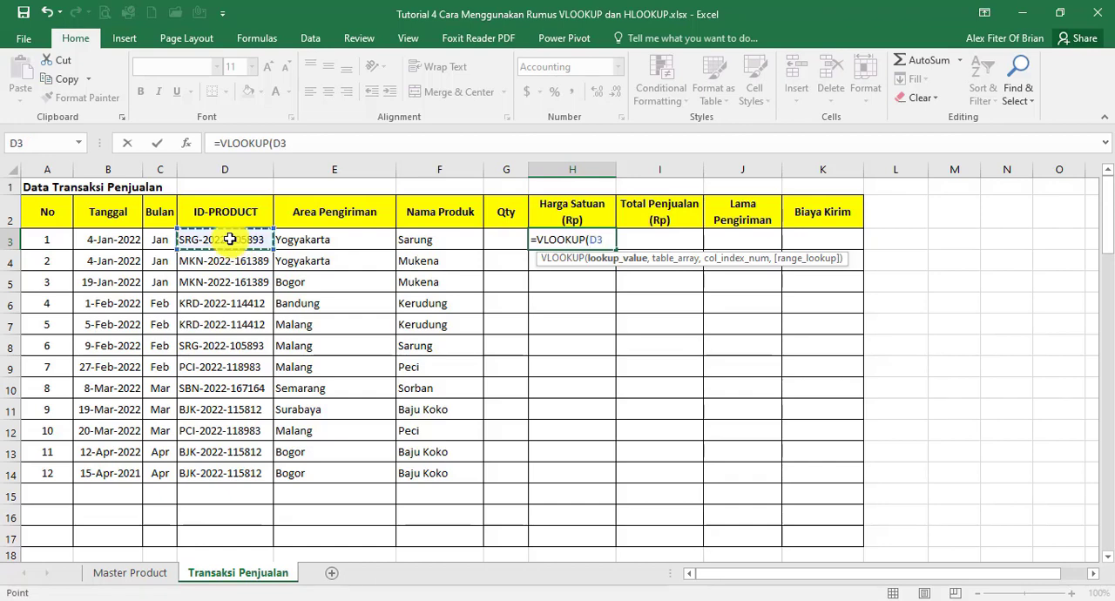
{"action": "type", "text": ","}
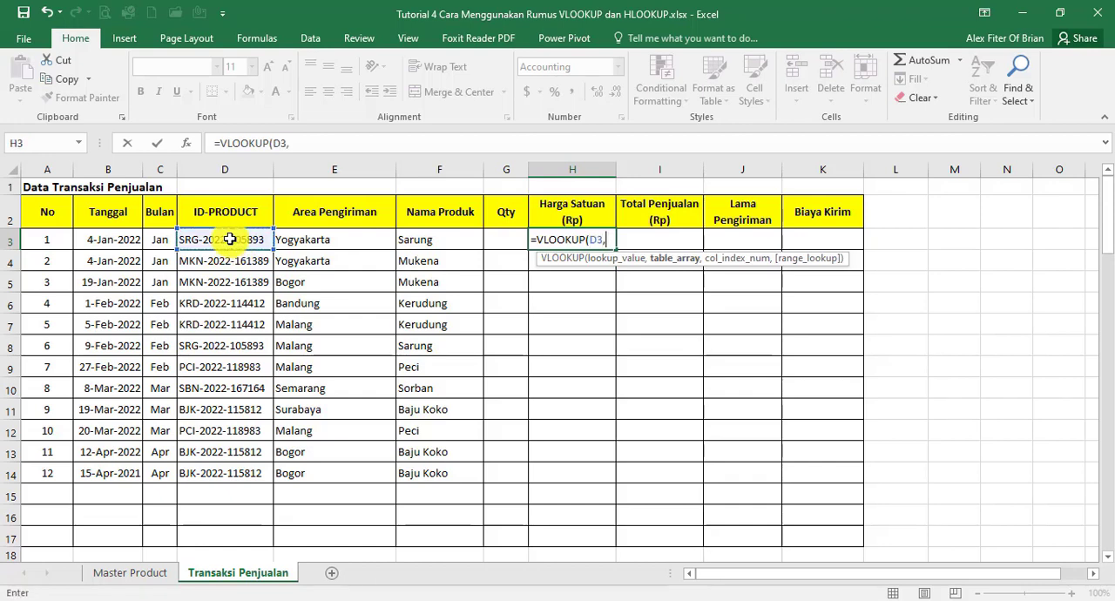
Complete the H3 VLOOKUP with the absolute table 'Master Product'!$D$8:$F$15, column index 3 and exact match 0, and copy it down to H14
{"action": "left_click", "coordinate": [139, 579]}
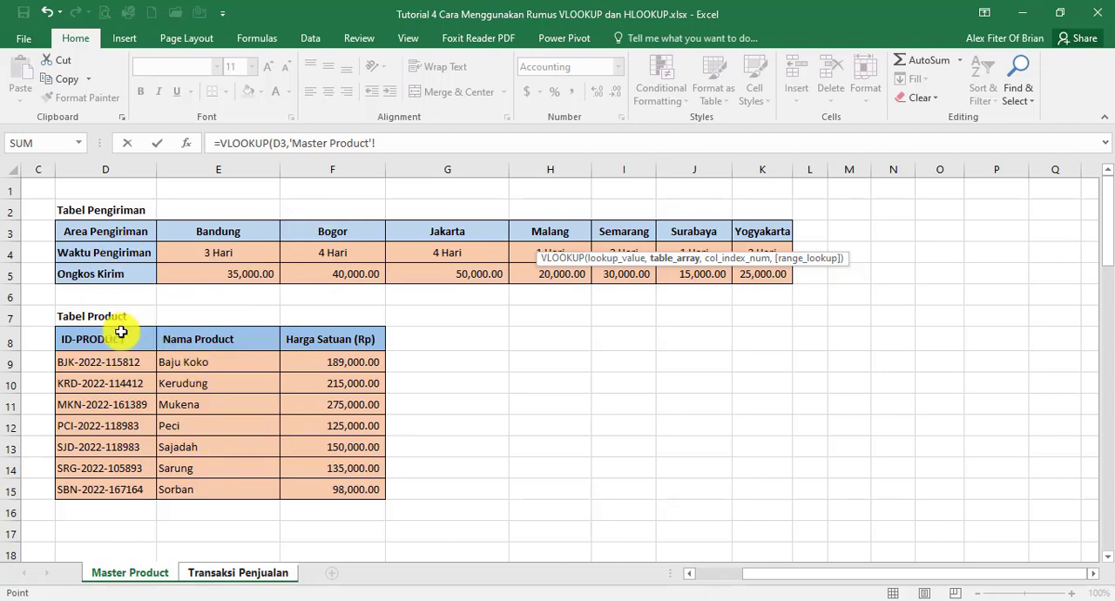
{"action": "left_click_drag", "start_coordinate": [112, 339], "coordinate": [359, 488]}
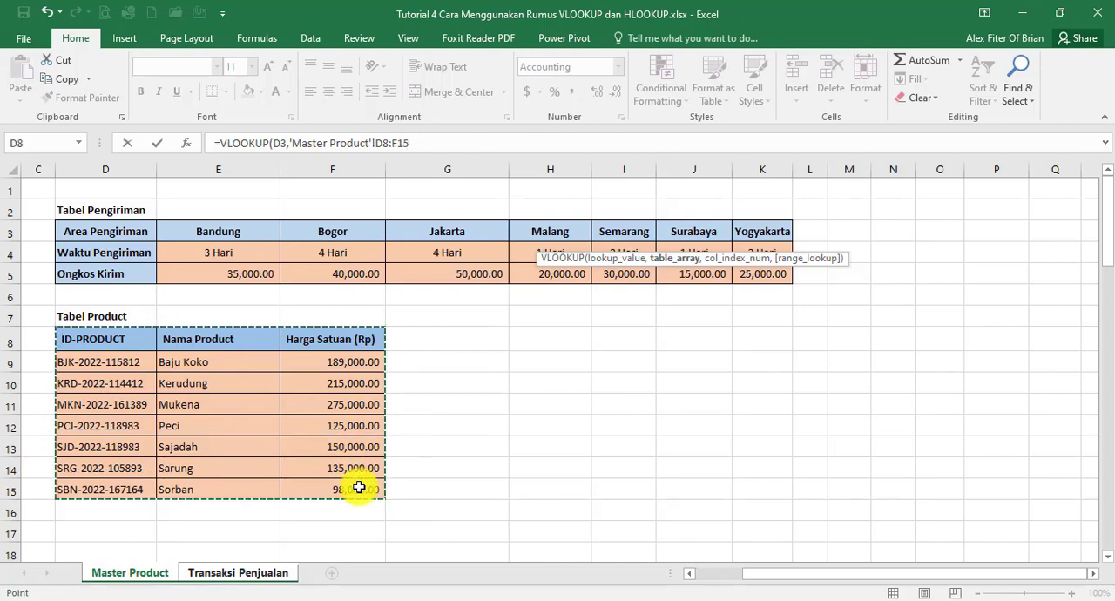
{"action": "key", "text": "F4"}
{"action": "type", "text": ",3"}
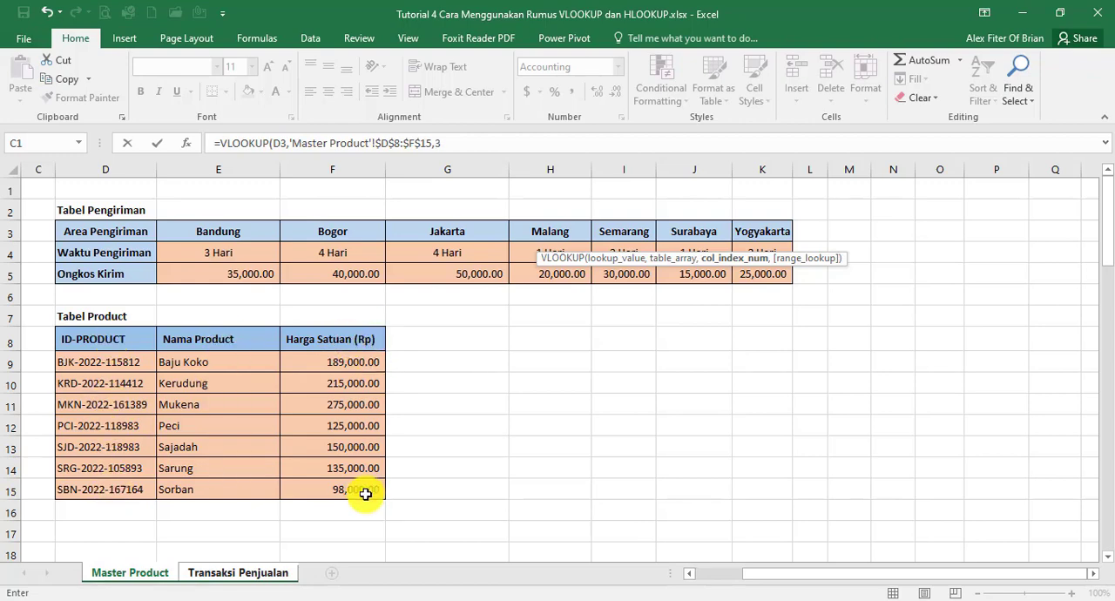
{"action": "type", "text": ","}
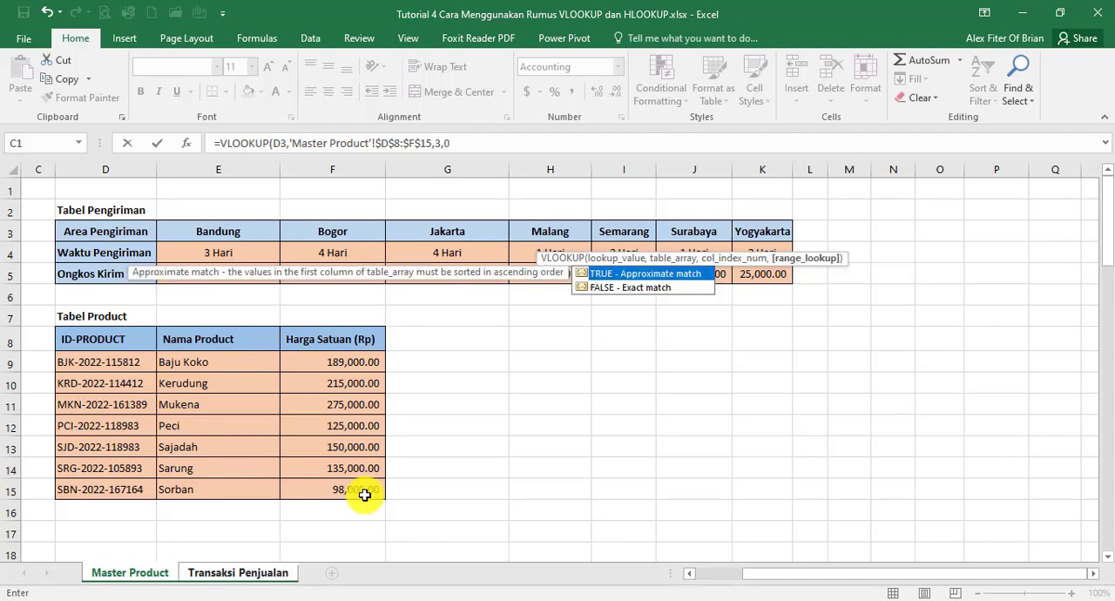
{"action": "type", "text": "0)"}
{"action": "key", "text": "Return"}
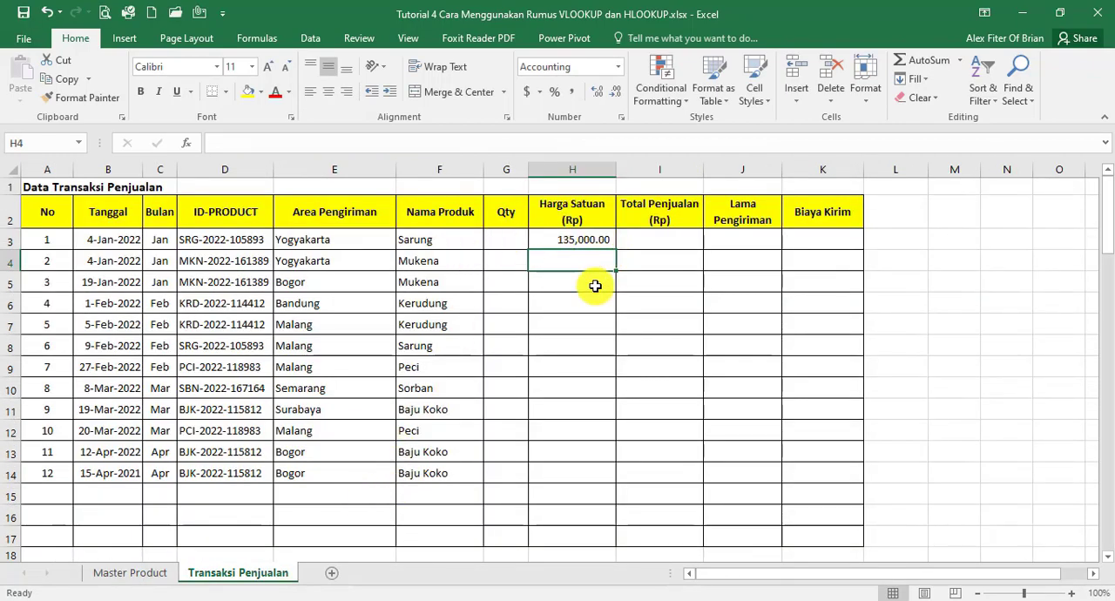
{"action": "left_click", "coordinate": [594, 241]}
{"action": "double_click", "coordinate": [614, 250]}
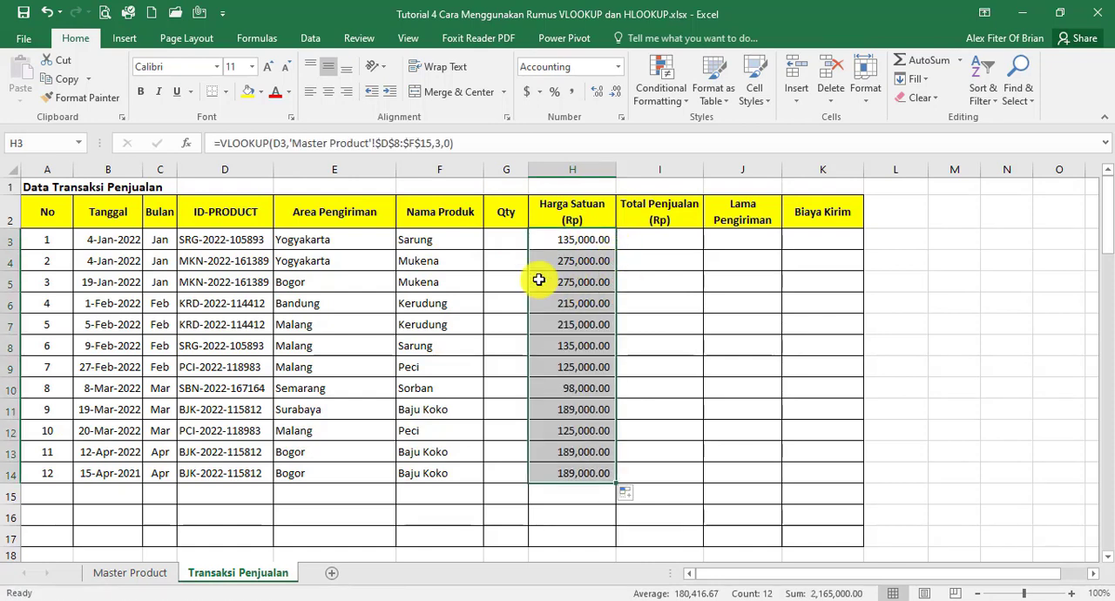
Fill the Qty cells G3 to G14 with random whole numbers using =RANDBETWEEN(3,9)
{"action": "left_click", "coordinate": [499, 241]}
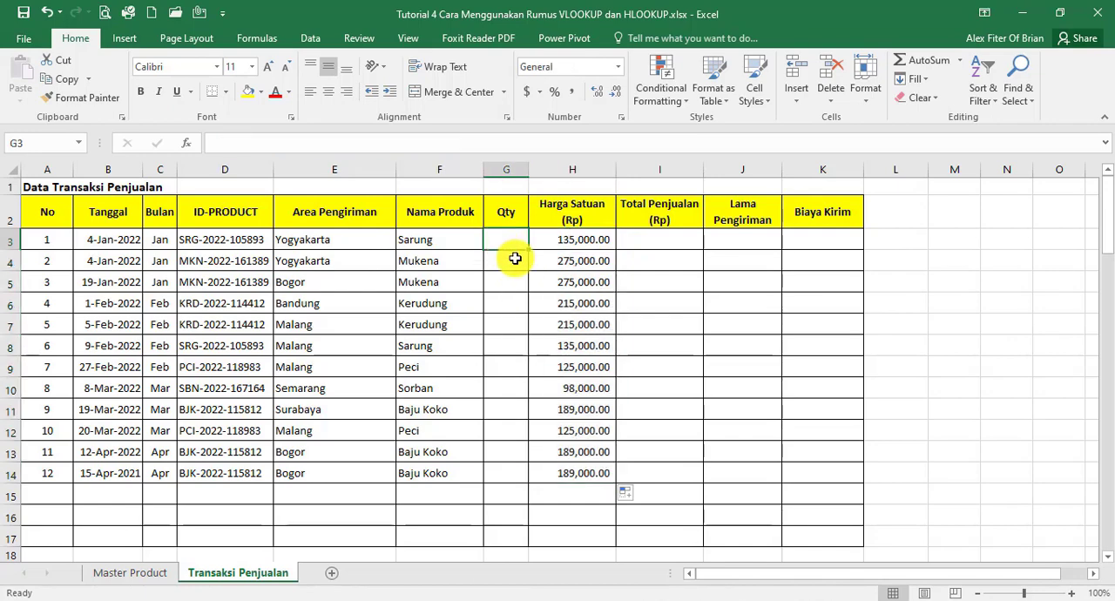
{"action": "type", "text": "="}
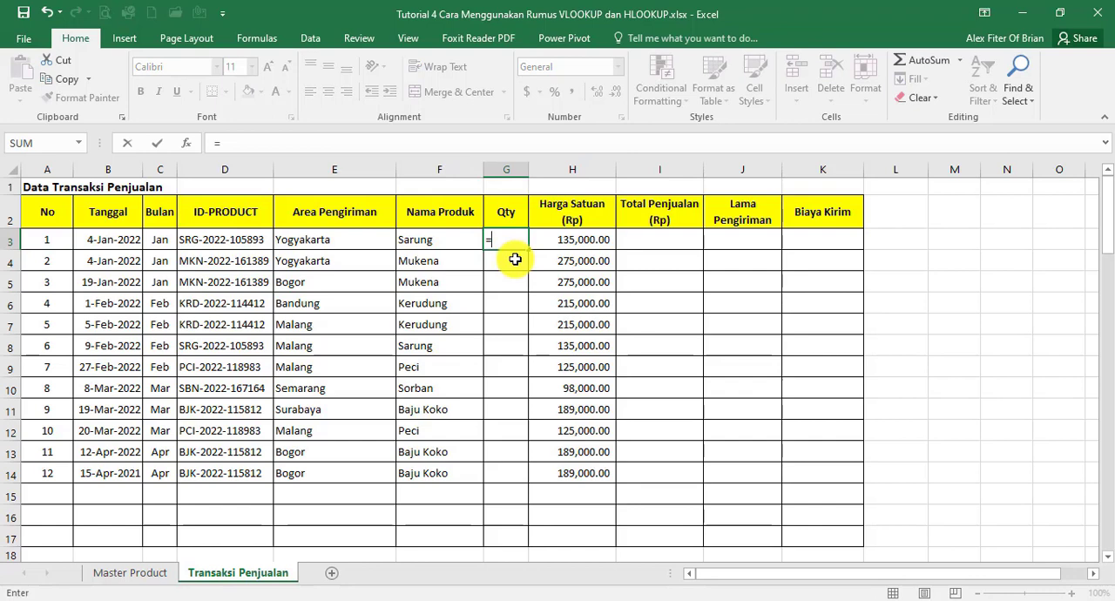
{"action": "type", "text": "RAND"}
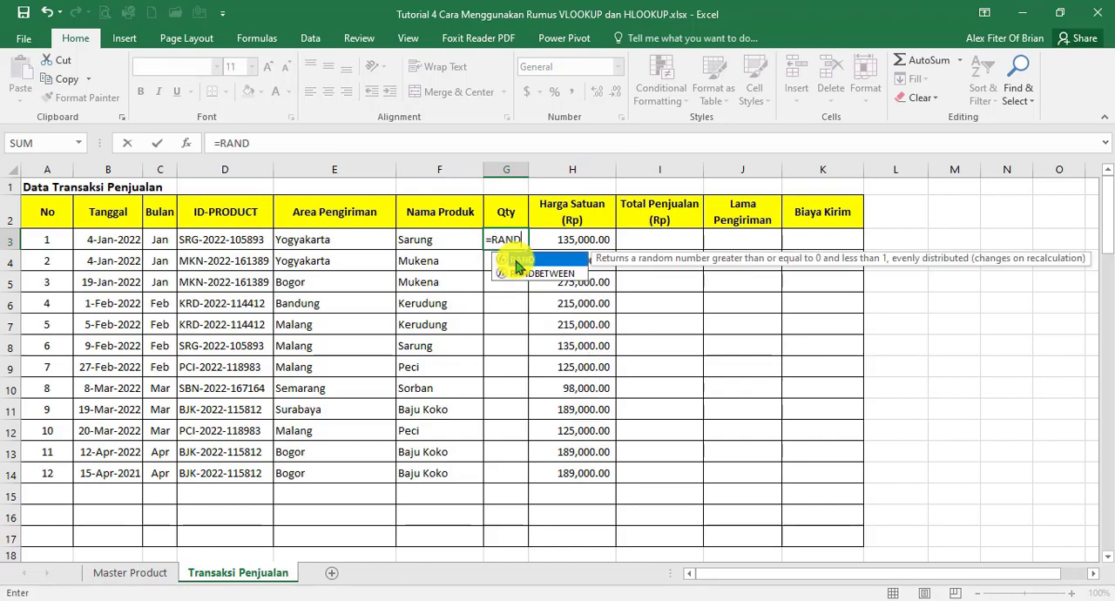
{"action": "type", "text": "BETW"}
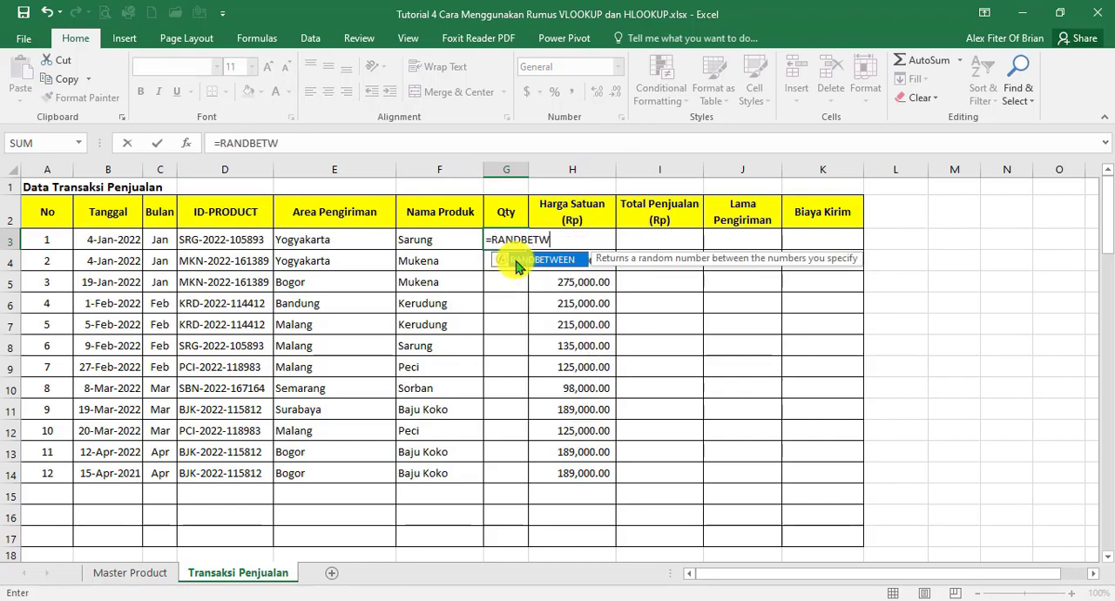
{"action": "type", "text": "EEN("}
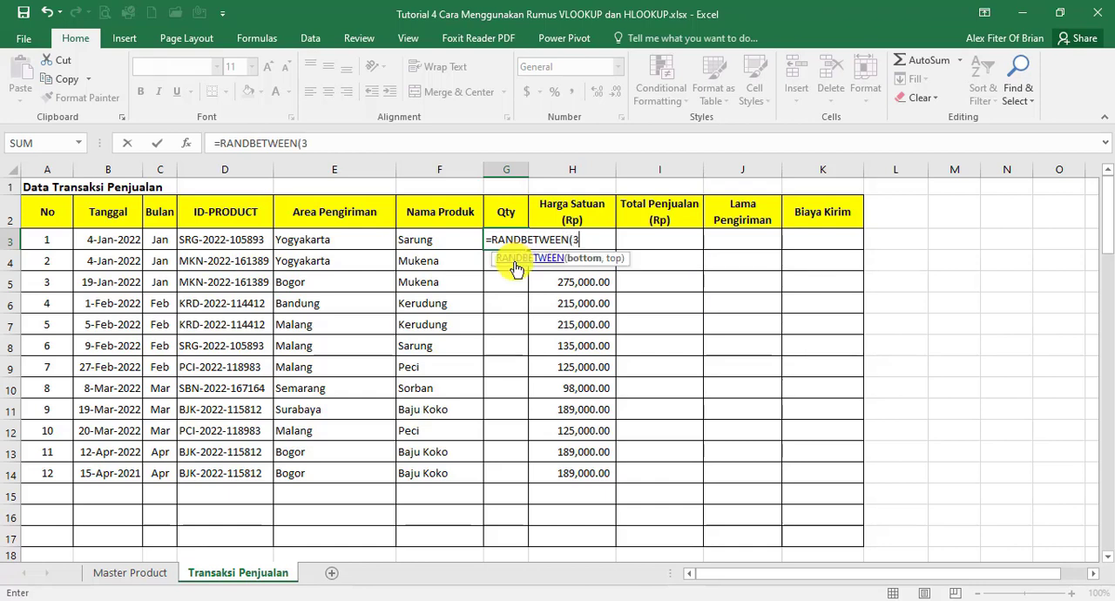
{"action": "type", "text": "3,9)"}
{"action": "key", "text": "Return"}
{"action": "left_click", "coordinate": [520, 248]}
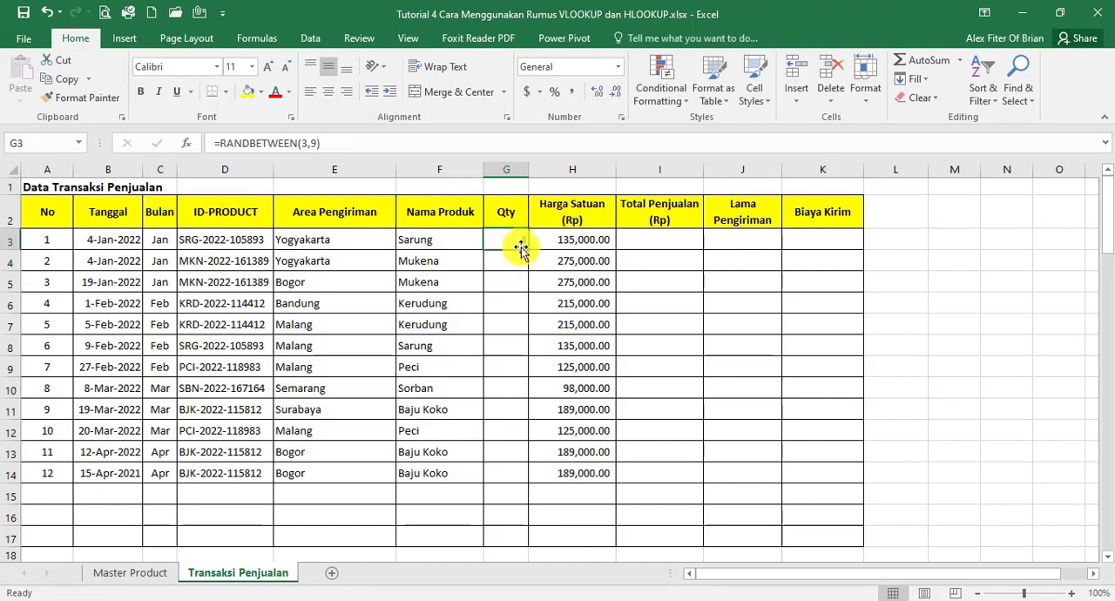
{"action": "double_click", "coordinate": [528, 250]}
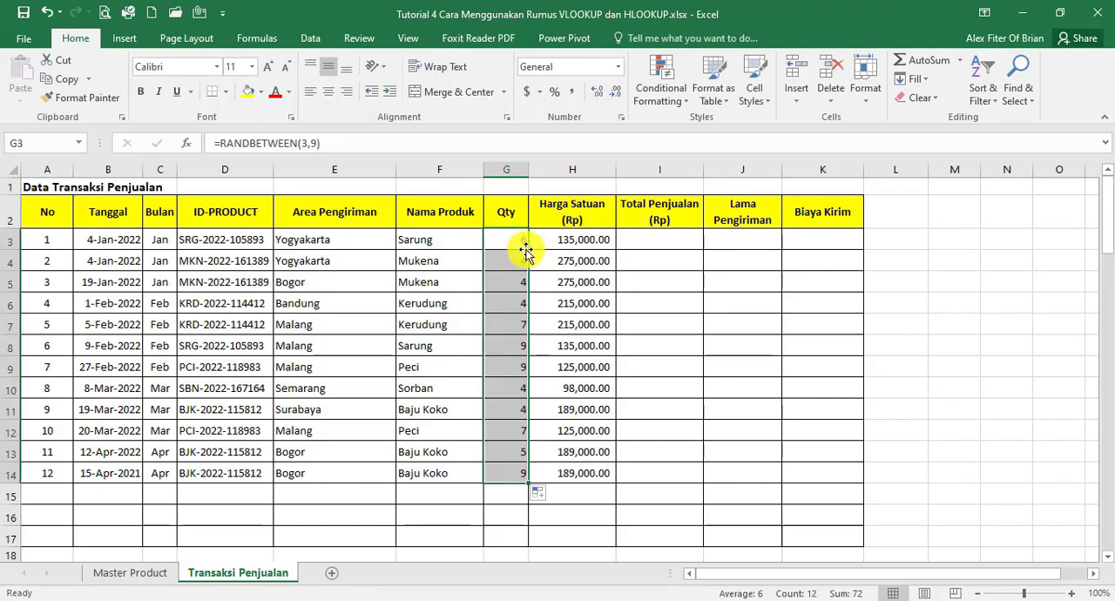
Replace the random-number formulas in G3:G14 with their fixed values
{"action": "key", "text": "ctrl+c"}
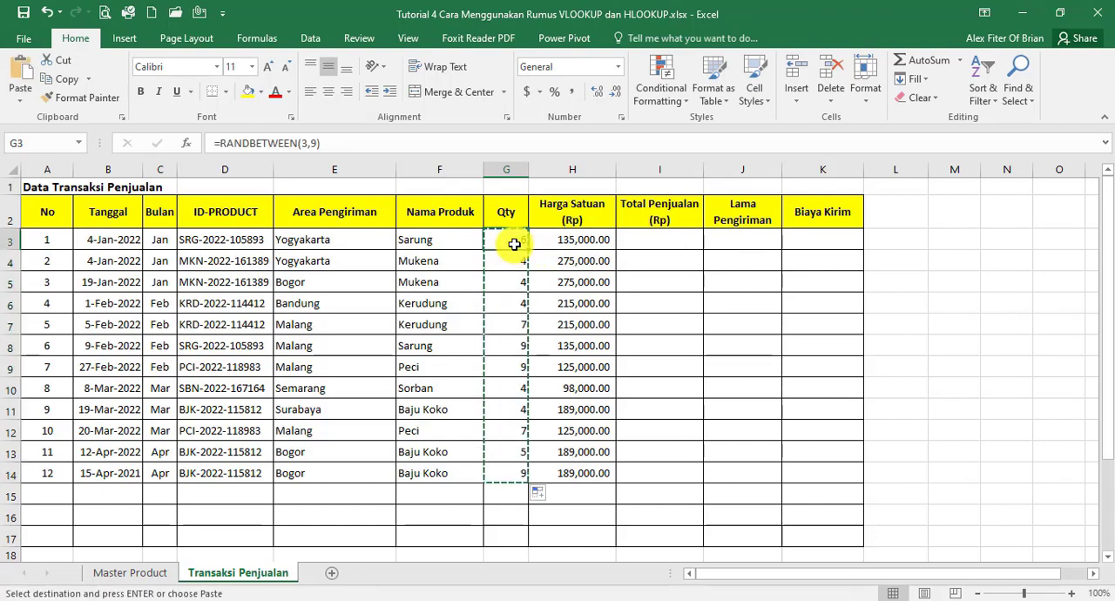
{"action": "right_click", "coordinate": [519, 249]}
{"action": "left_click", "coordinate": [573, 315]}
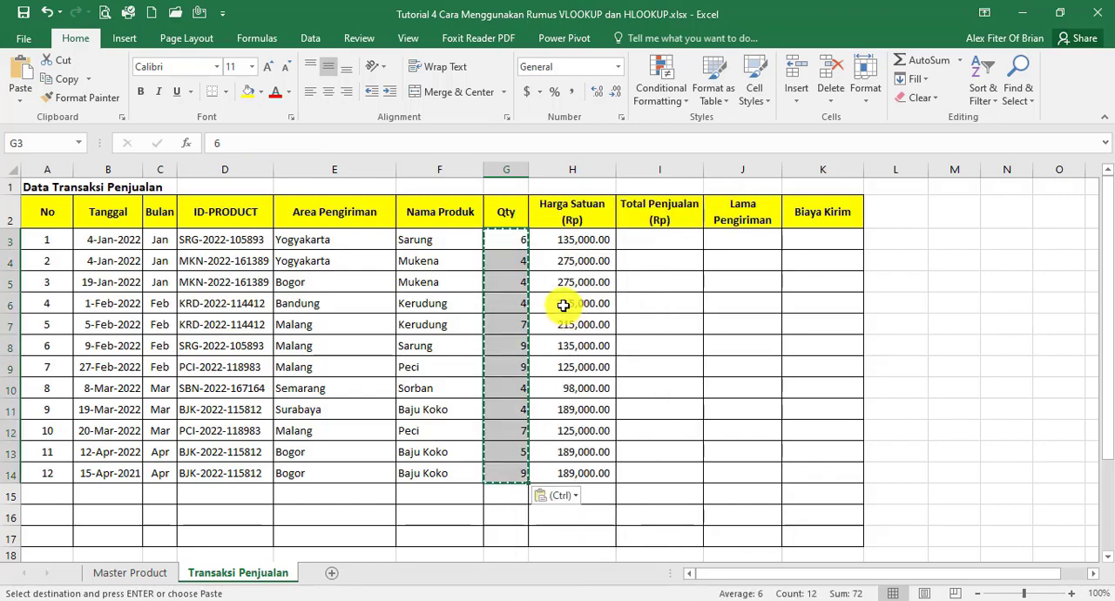
Calculate Total Penjualan in I3 as =G3*H3 and copy the formula down to I14
{"action": "left_click", "coordinate": [659, 247]}
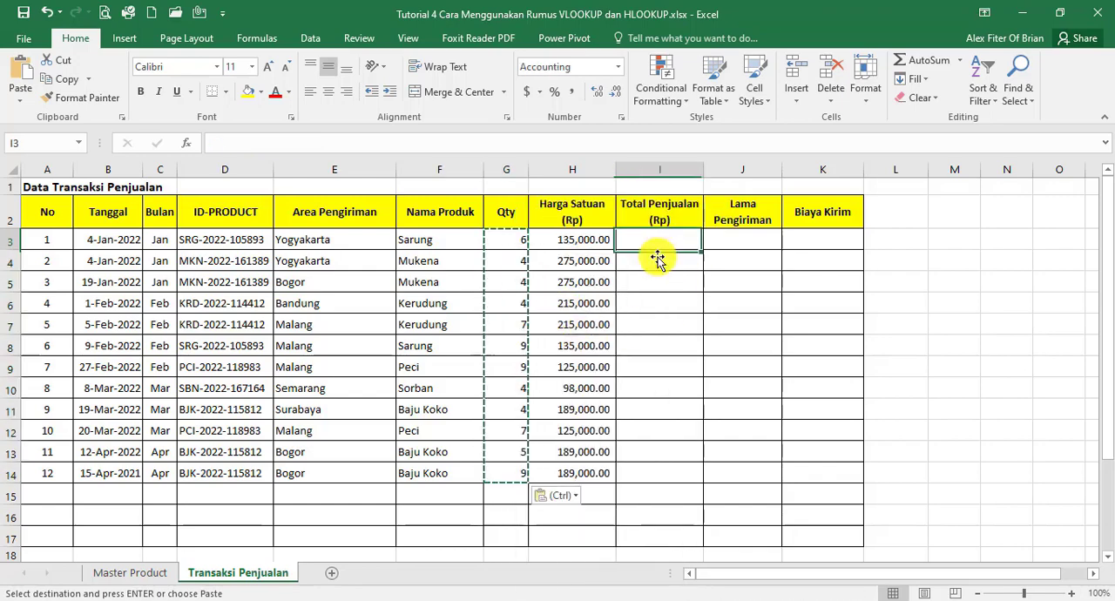
{"action": "type", "text": "="}
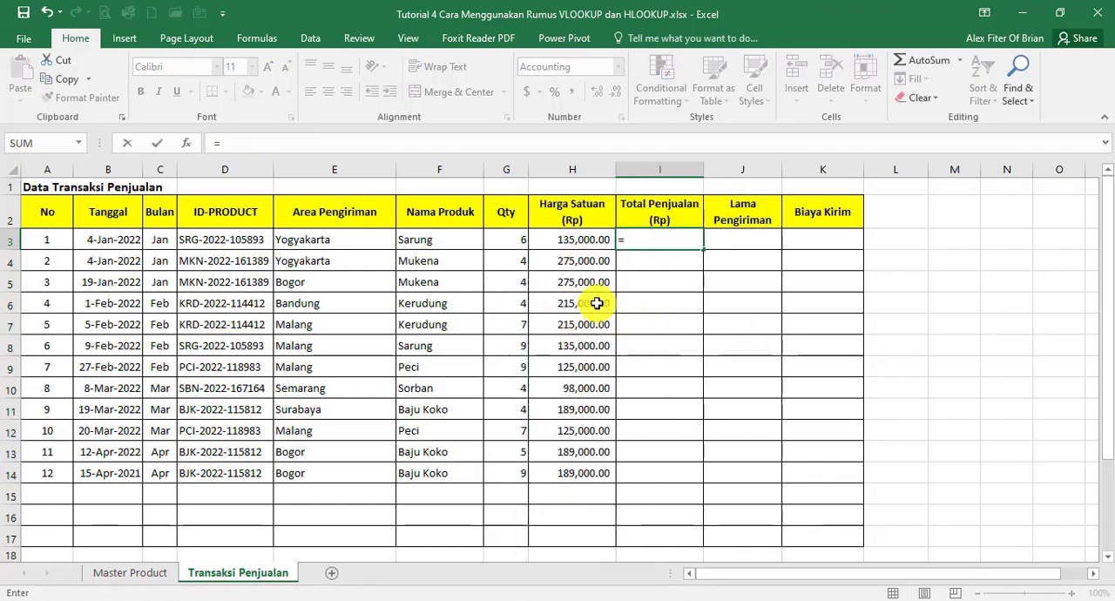
{"action": "left_click", "coordinate": [516, 244]}
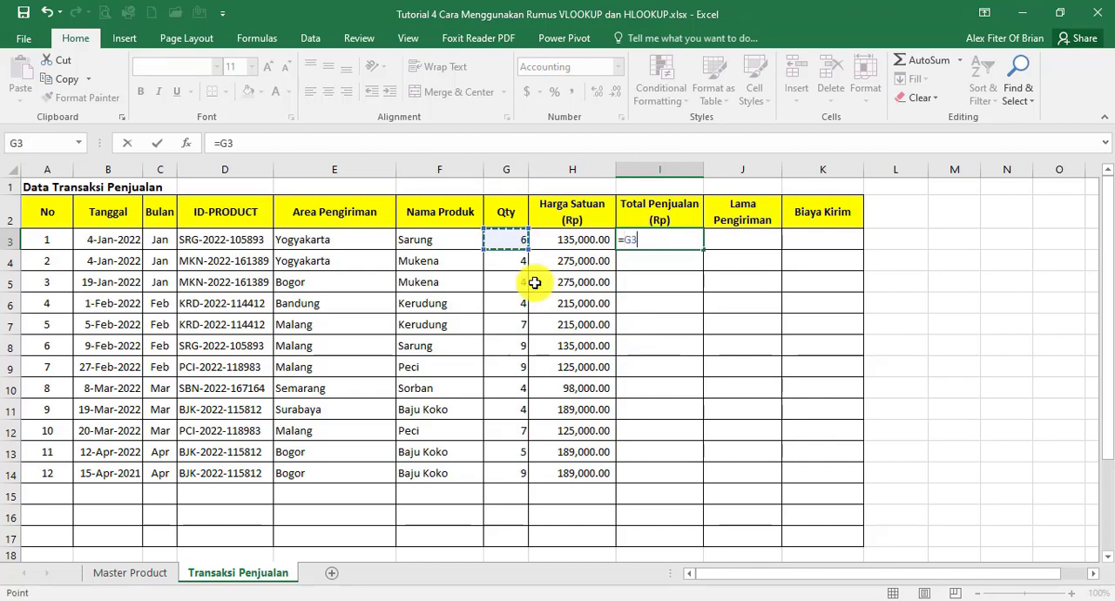
{"action": "type", "text": "*"}
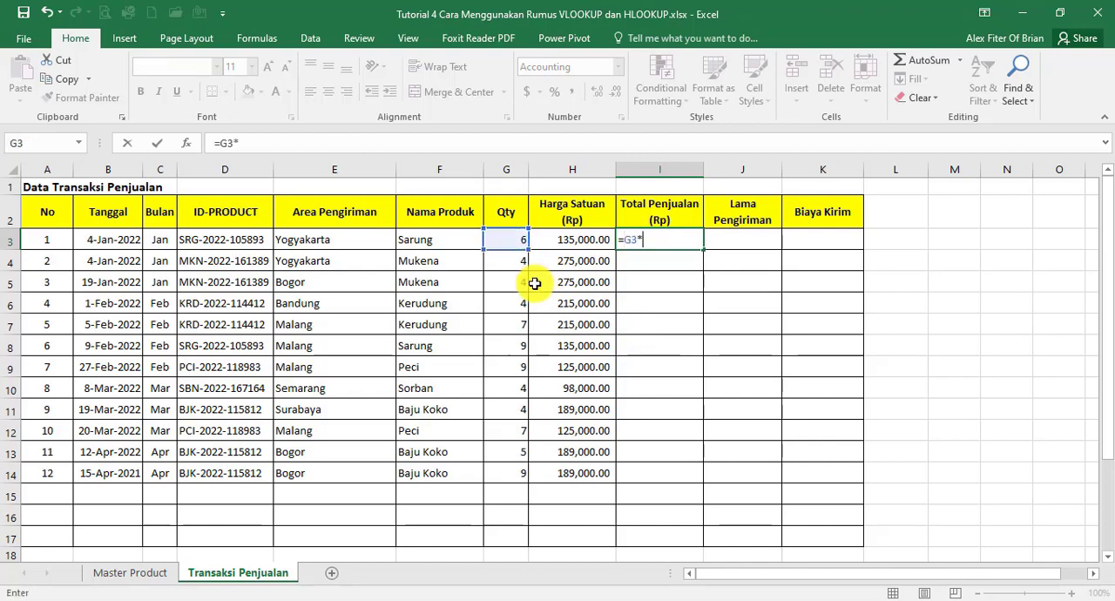
{"action": "left_click", "coordinate": [573, 244]}
{"action": "key", "text": "Return"}
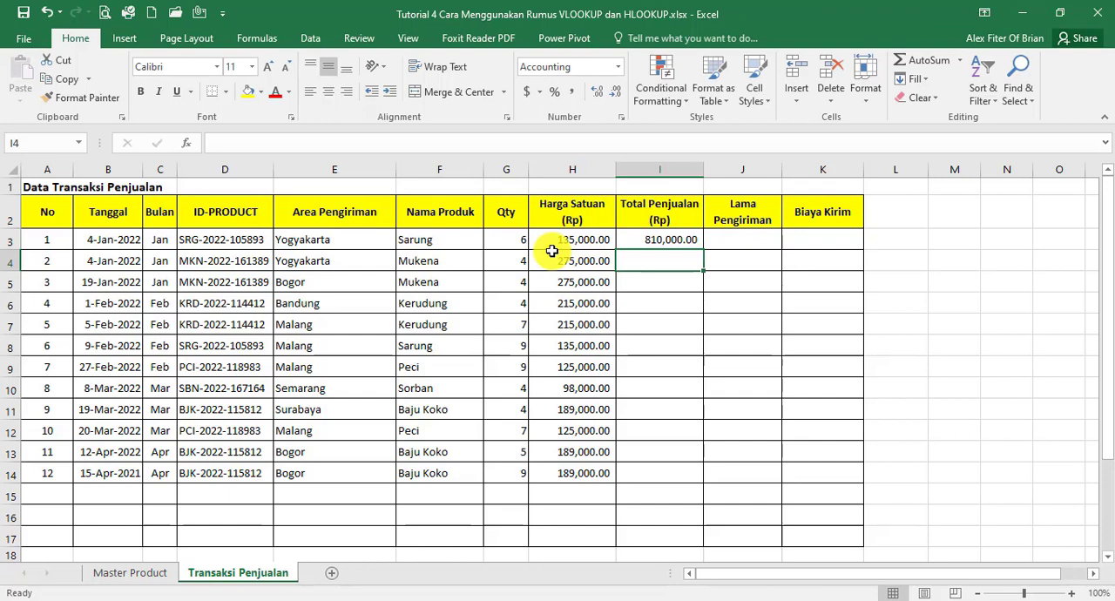
{"action": "left_click", "coordinate": [664, 242]}
{"action": "double_click", "coordinate": [702, 250]}
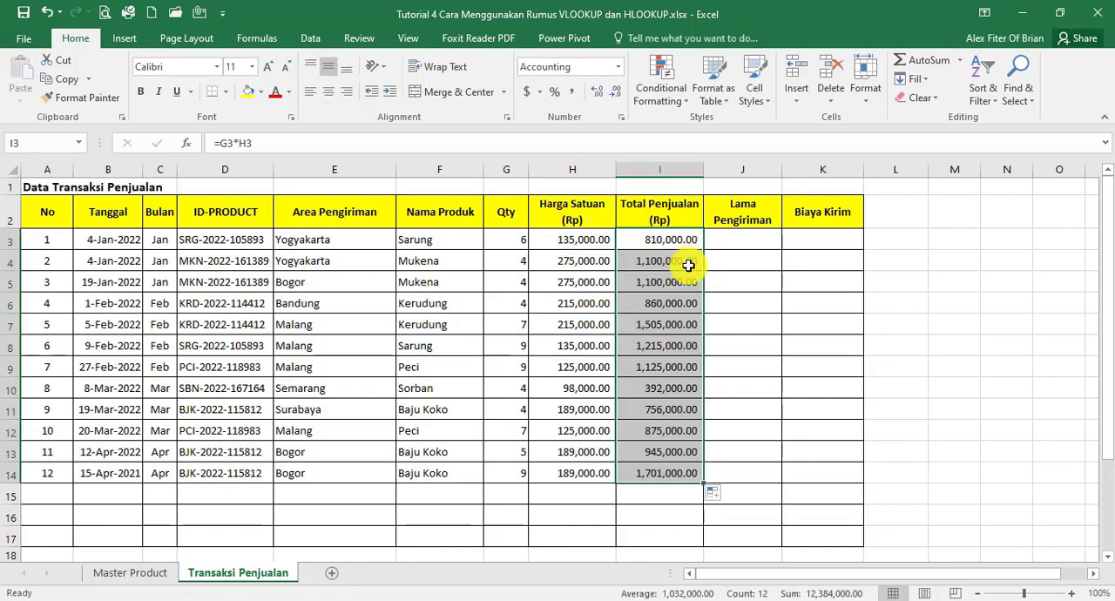
Start an HLOOKUP formula in Lama Pengiriman cell J3 with the Area Pengiriman cell E3 as the lookup value
{"action": "left_click", "coordinate": [738, 281]}
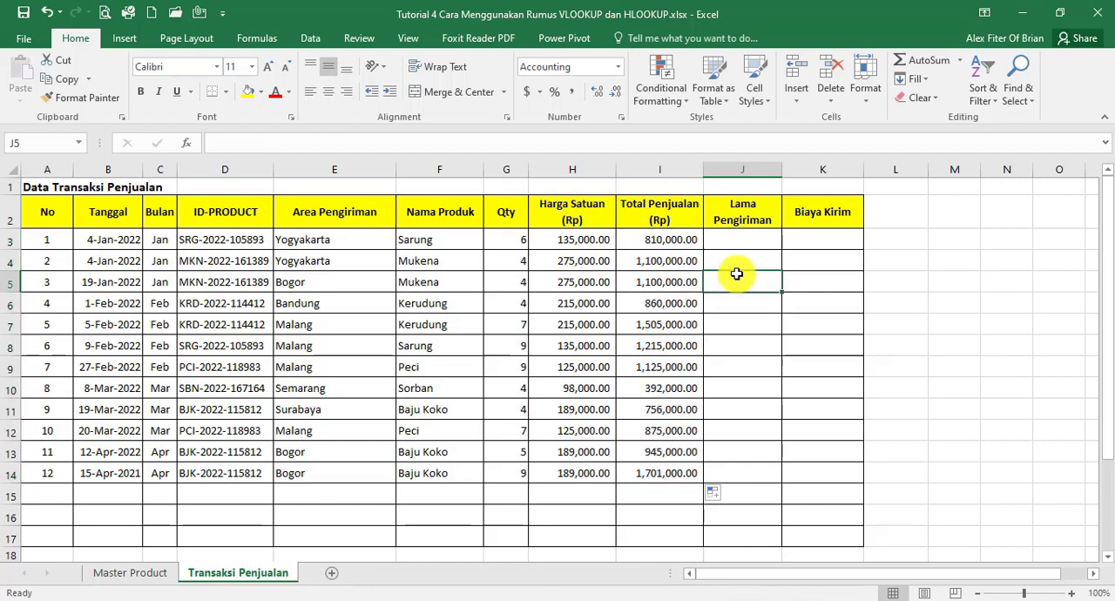
{"action": "left_click", "coordinate": [154, 573]}
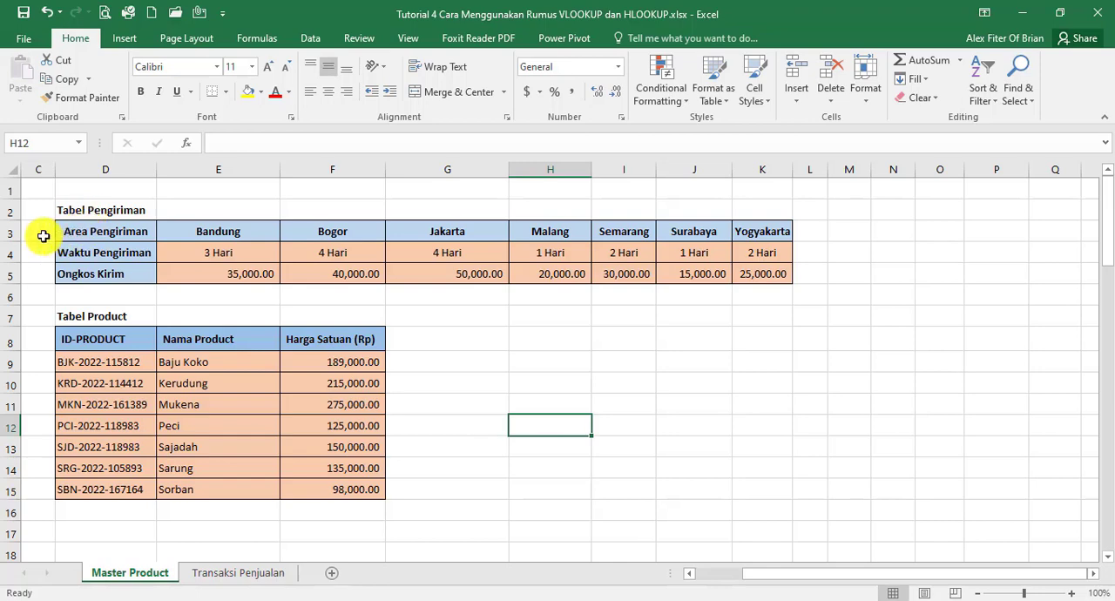
{"action": "mouse_move", "coordinate": [3, 234]}
{"action": "left_mouse_down"}
{"action": "mouse_move", "coordinate": [4, 263]}
{"action": "mouse_move", "coordinate": [8, 252]}
{"action": "left_mouse_up"}
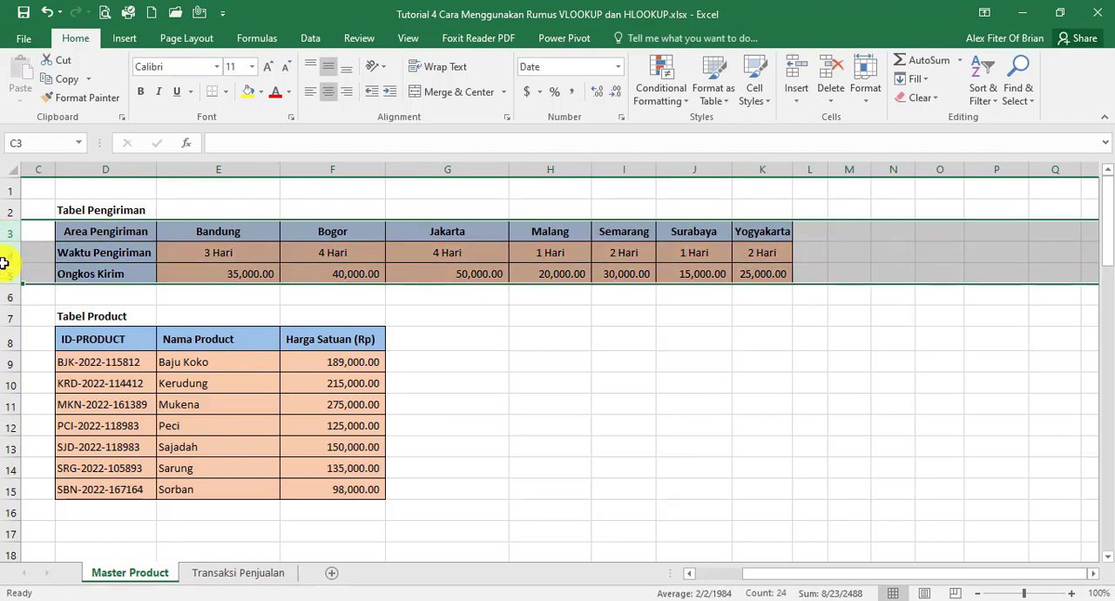
{"action": "left_click", "coordinate": [259, 574]}
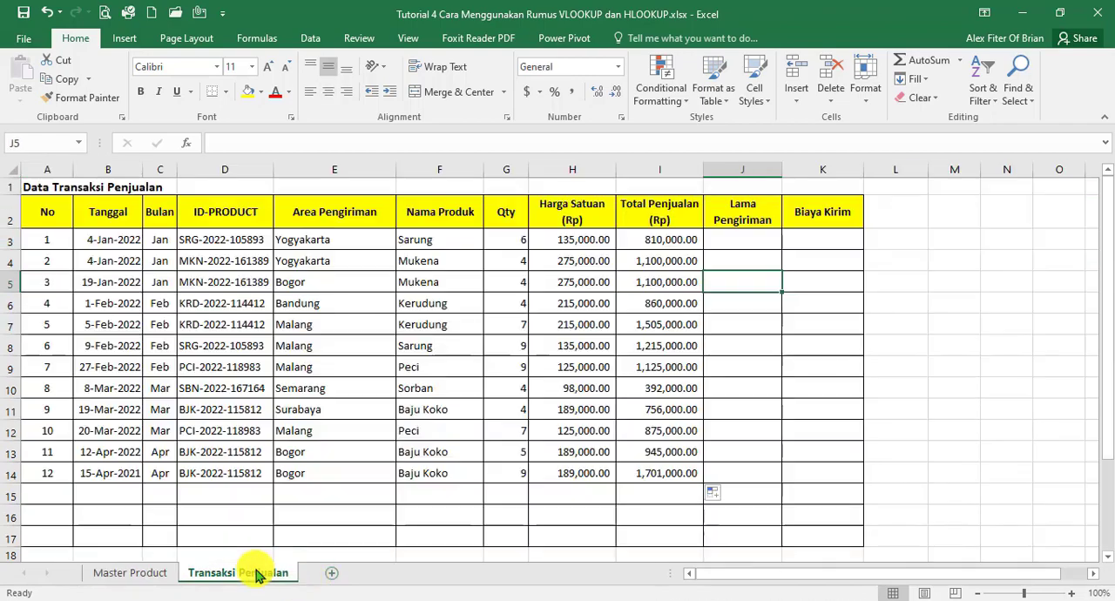
{"action": "left_click", "coordinate": [754, 239]}
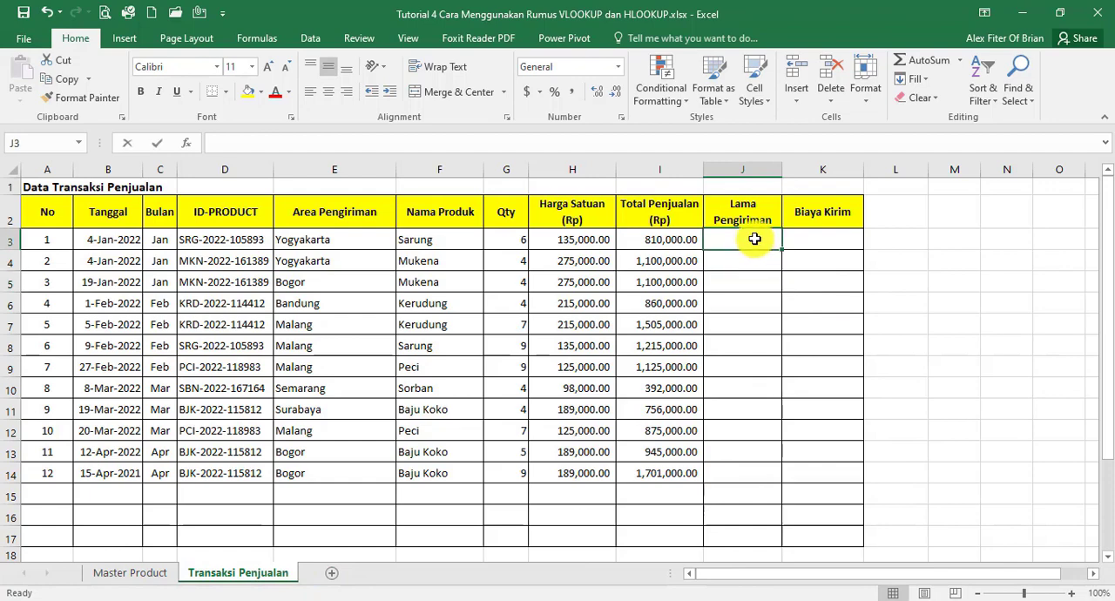
{"action": "type", "text": "=HLO"}
{"action": "type", "text": "OK"}
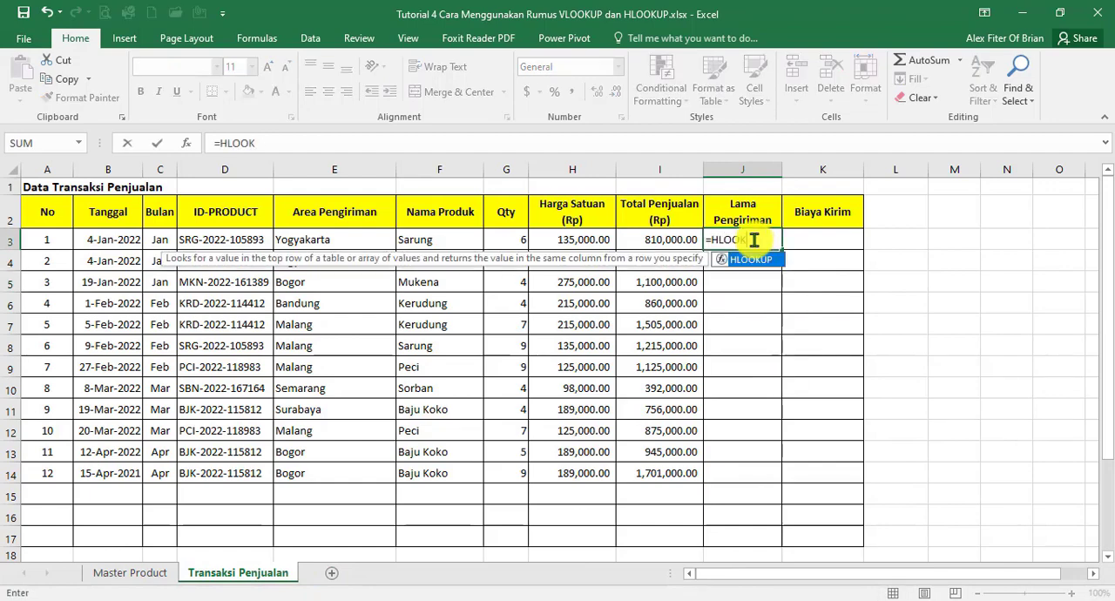
{"action": "type", "text": "UP("}
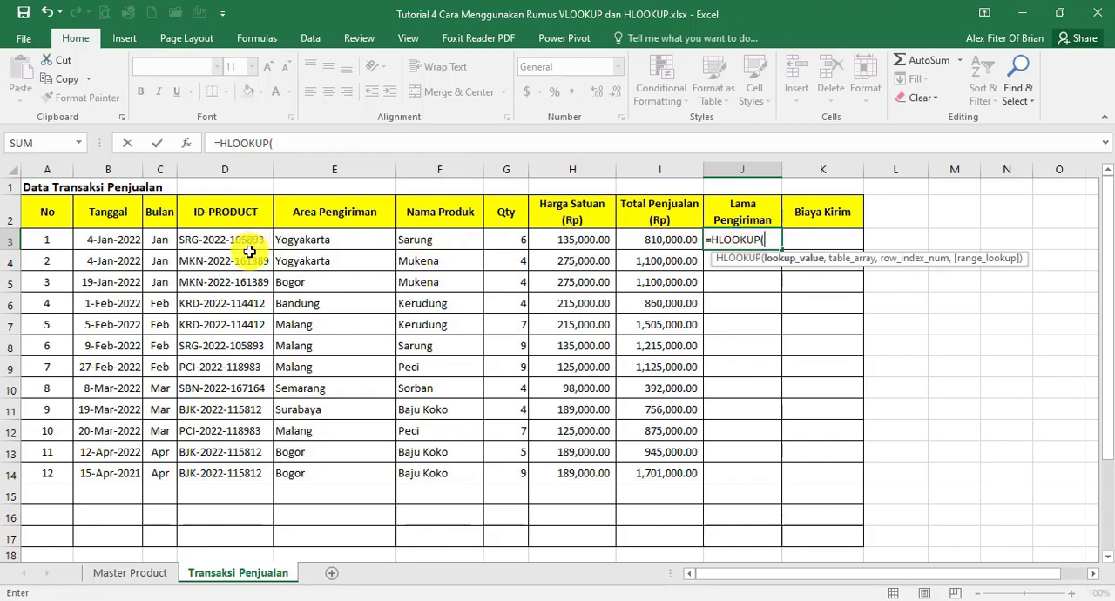
{"action": "left_click", "coordinate": [307, 237]}
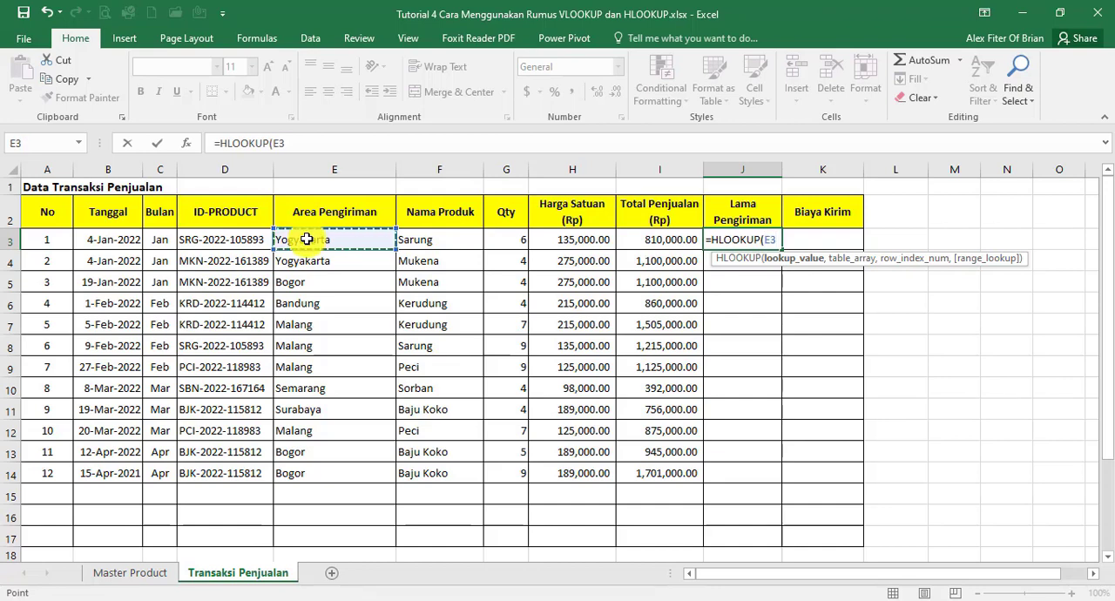
{"action": "type", "text": ","}
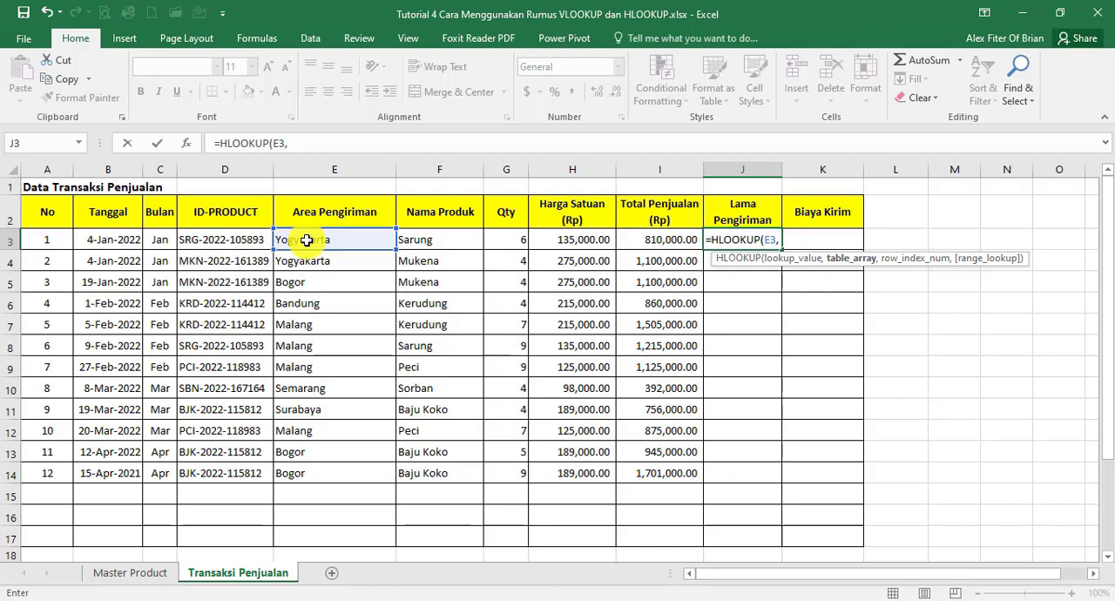
Complete the J3 HLOOKUP with the absolute table 'Master Product'!$D$3:$K$5, row index 2 and exact match 0, and copy it down to J14
{"action": "left_click", "coordinate": [116, 582]}
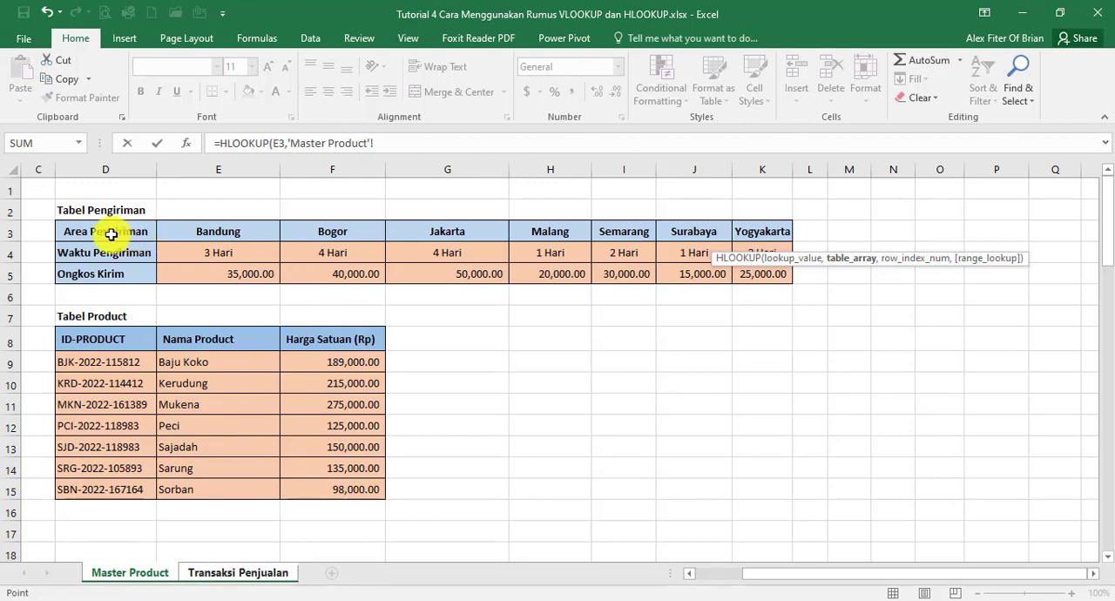
{"action": "left_click_drag", "start_coordinate": [110, 235], "coordinate": [757, 275]}
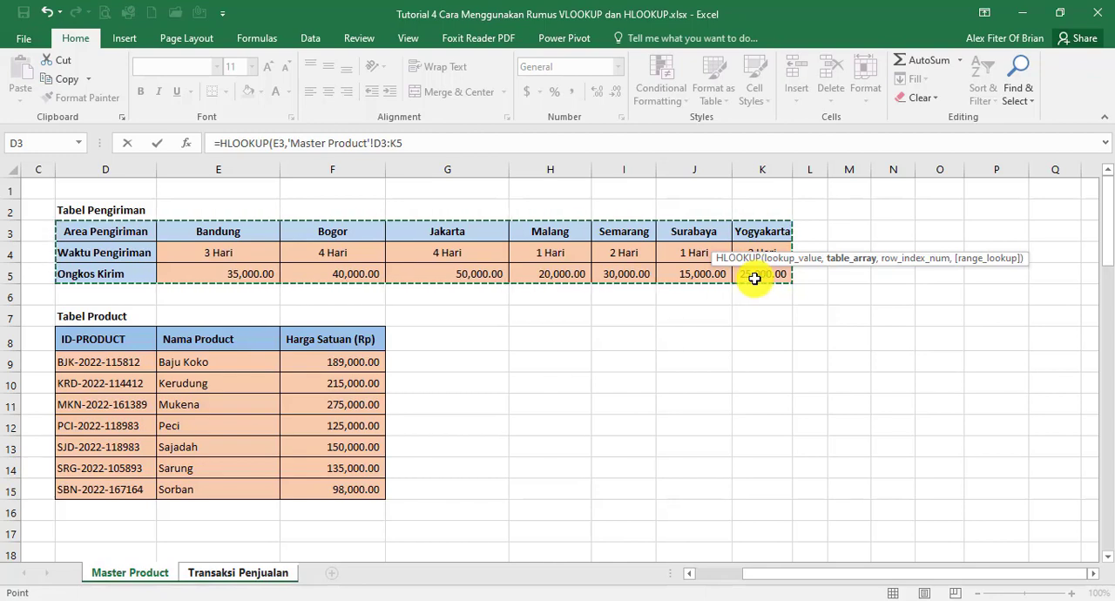
{"action": "key", "text": "F4"}
{"action": "type", "text": ",2"}
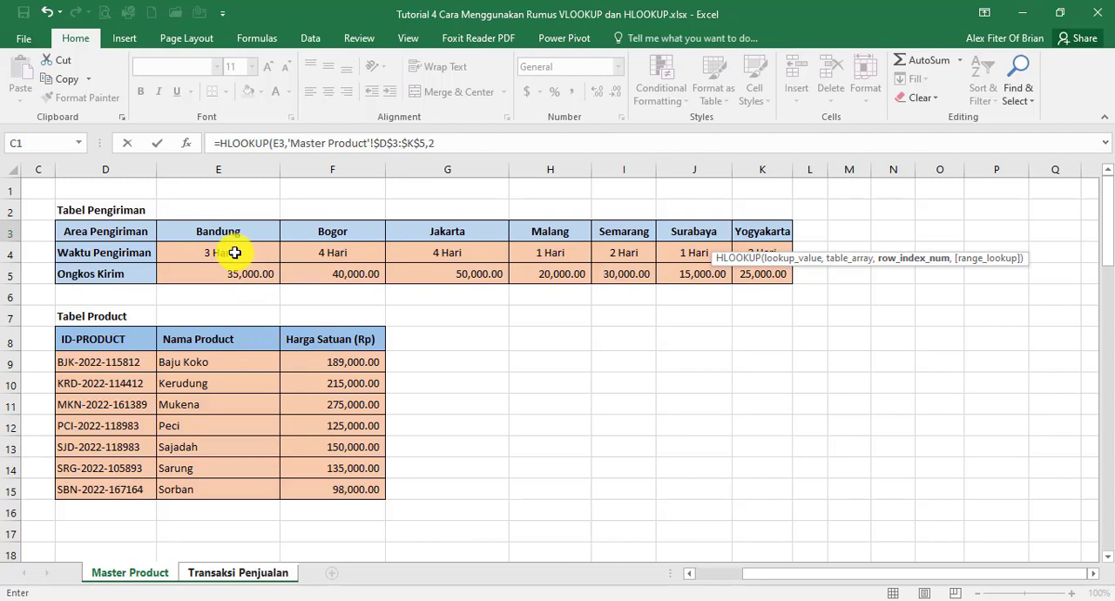
{"action": "type", "text": ",0"}
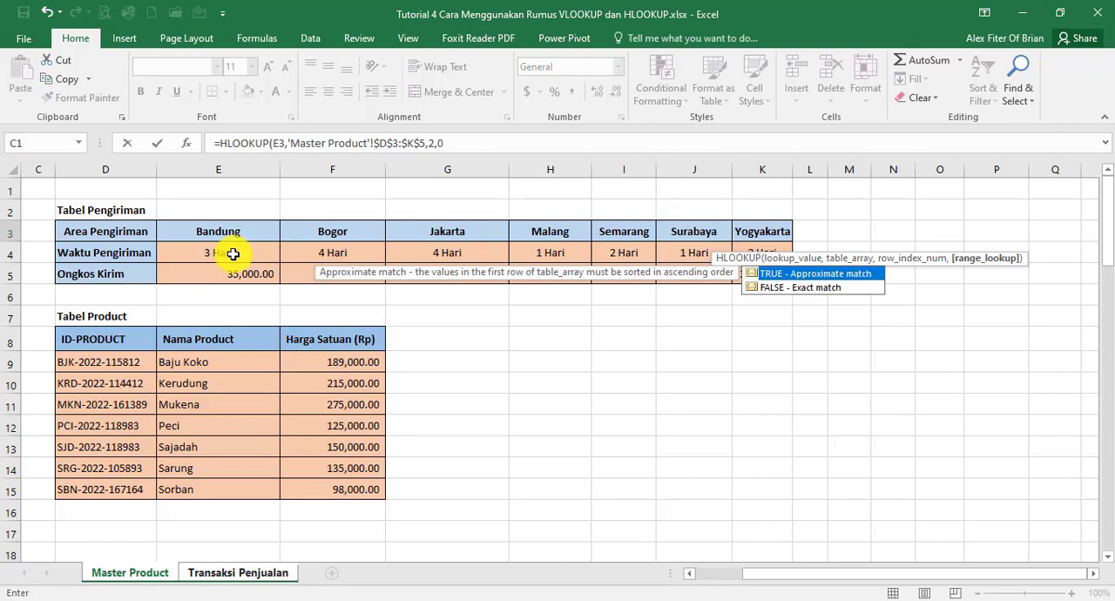
{"action": "type", "text": ")"}
{"action": "key", "text": "Return"}
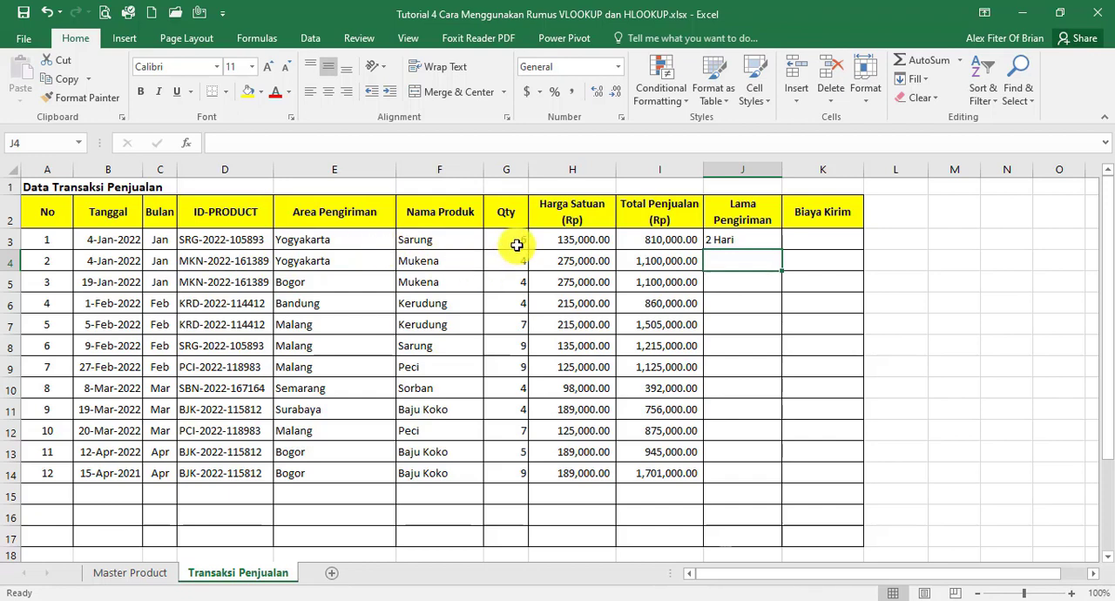
{"action": "left_click", "coordinate": [751, 240]}
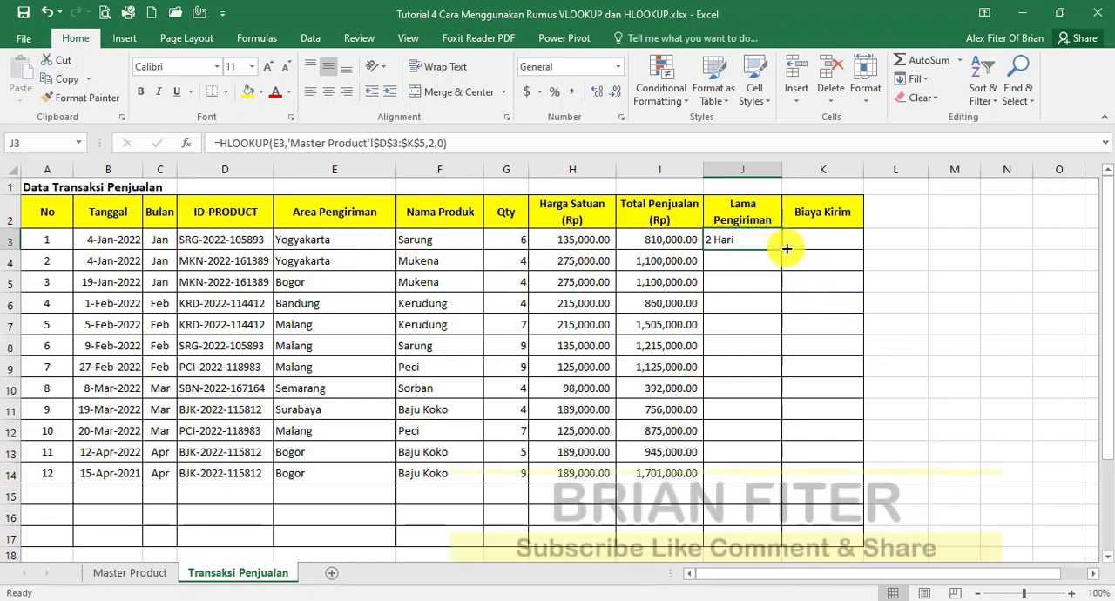
{"action": "left_click_drag", "start_coordinate": [782, 250], "coordinate": [761, 485]}
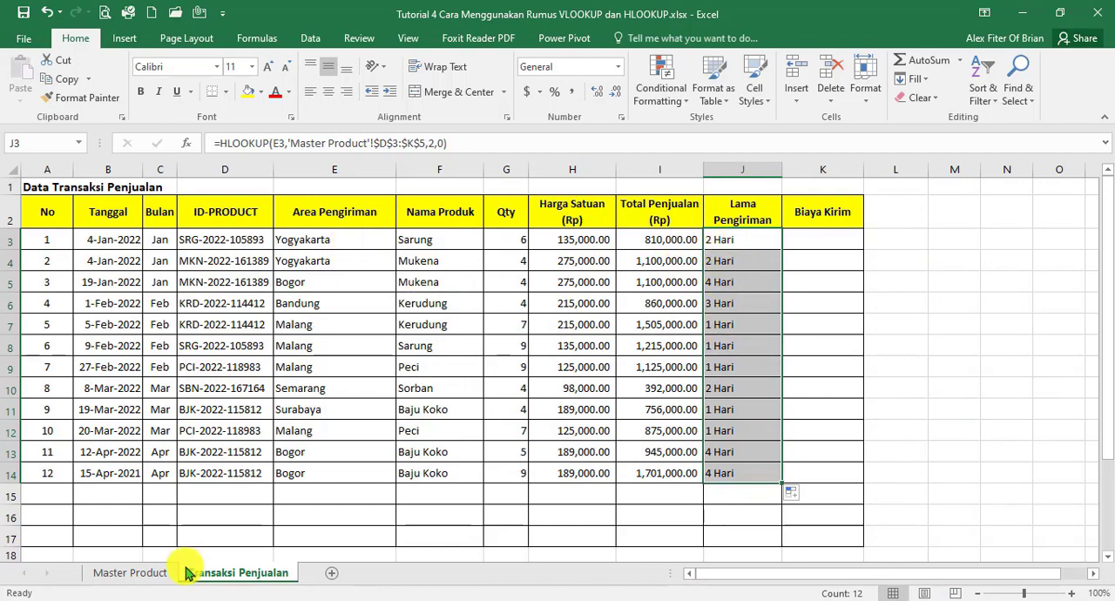
Start an HLOOKUP formula in Biaya Kirim cell K3 with the Area Pengiriman cell E3 as the lookup value
{"action": "left_click", "coordinate": [149, 576]}
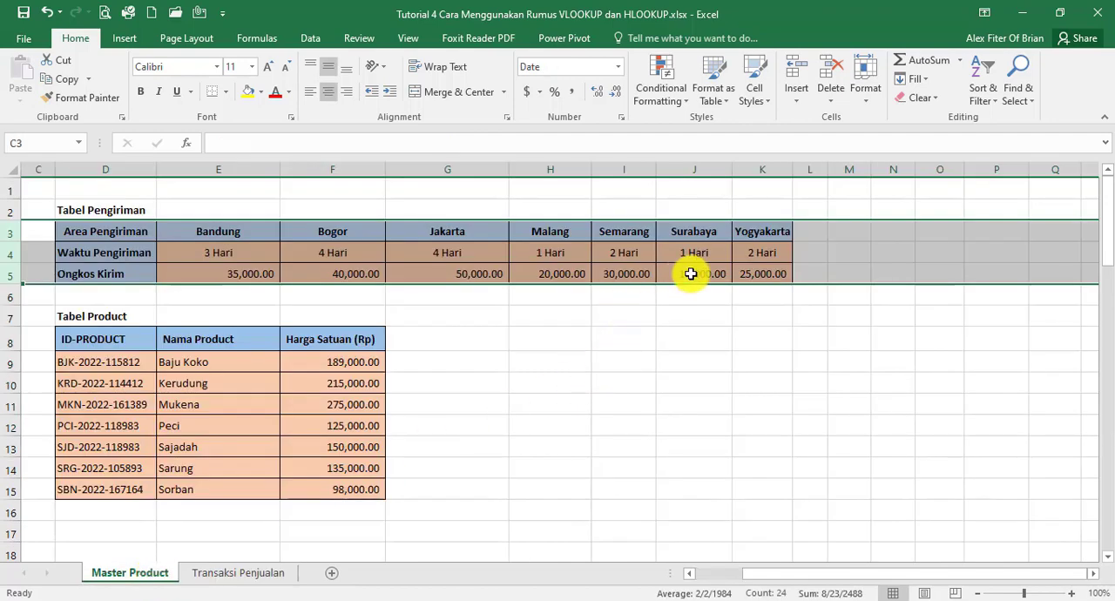
{"action": "left_click", "coordinate": [220, 572]}
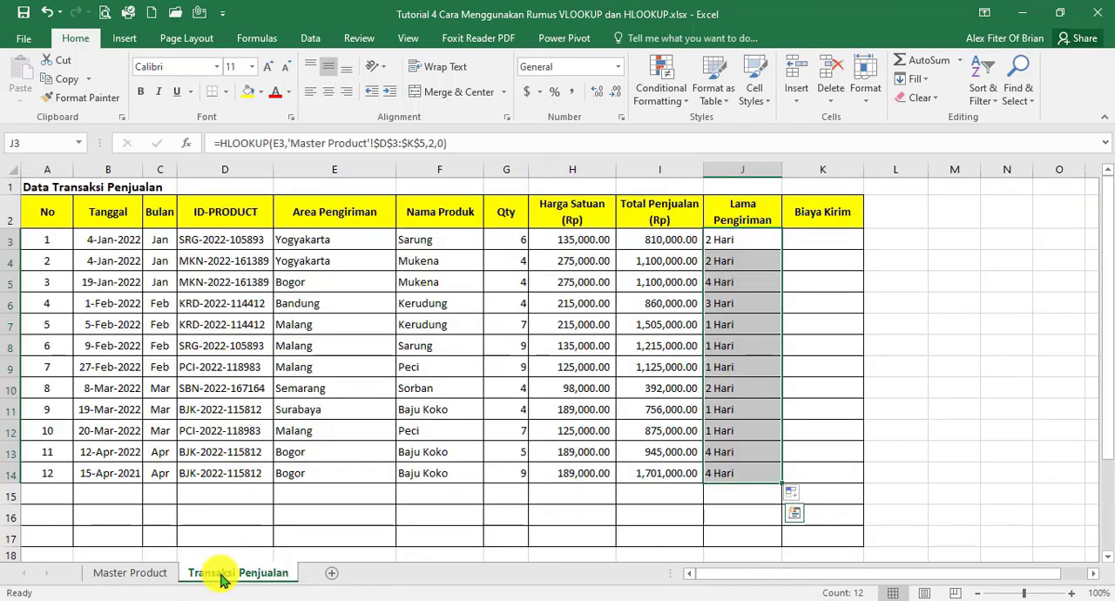
{"action": "left_click", "coordinate": [815, 242]}
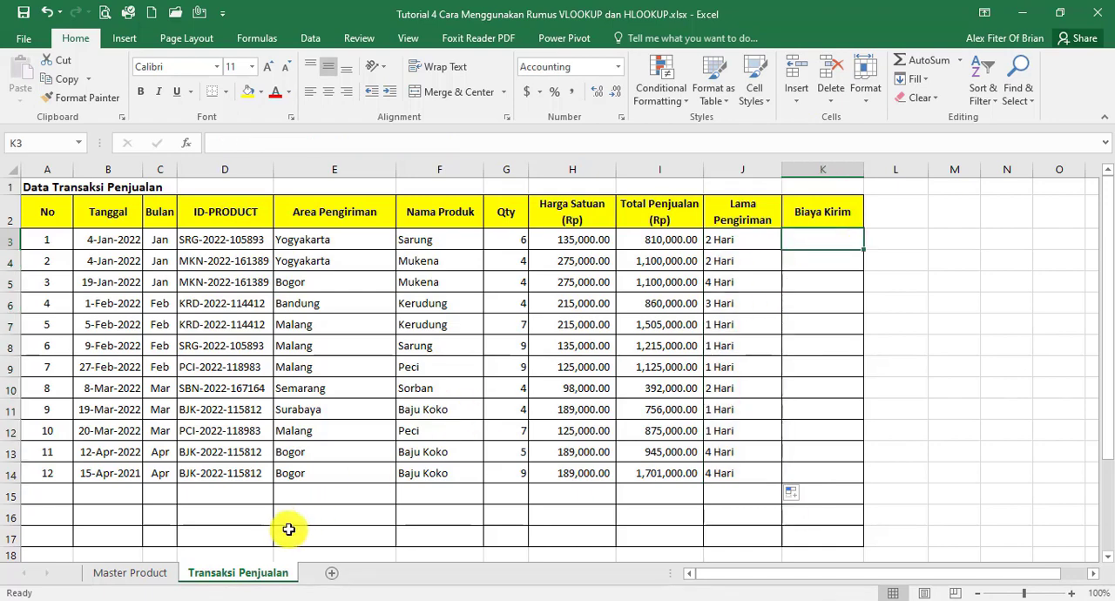
{"action": "left_click", "coordinate": [150, 573]}
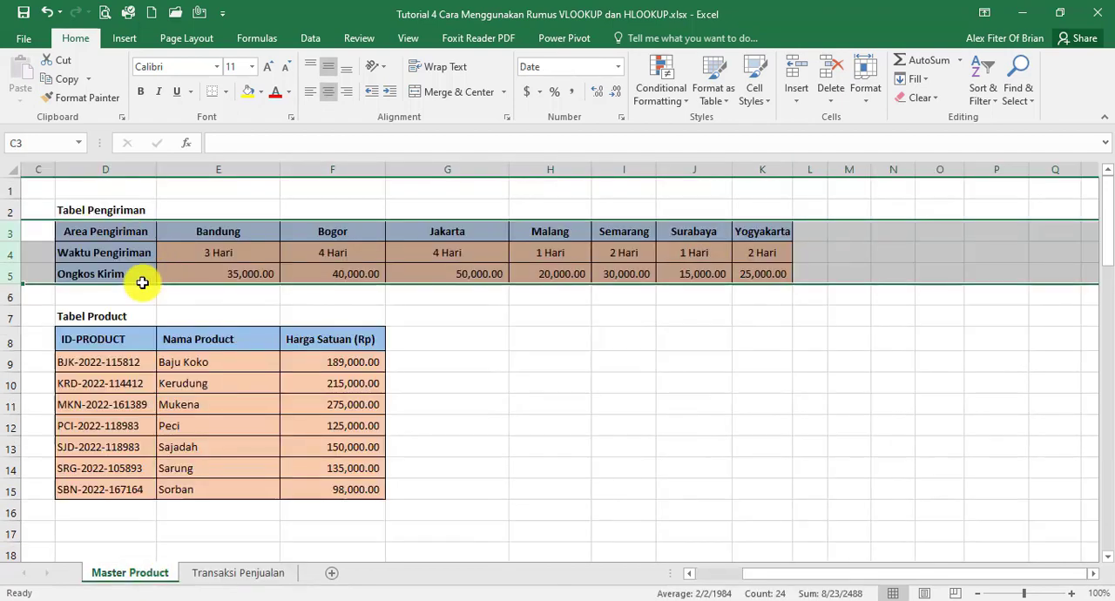
{"action": "left_click", "coordinate": [228, 574]}
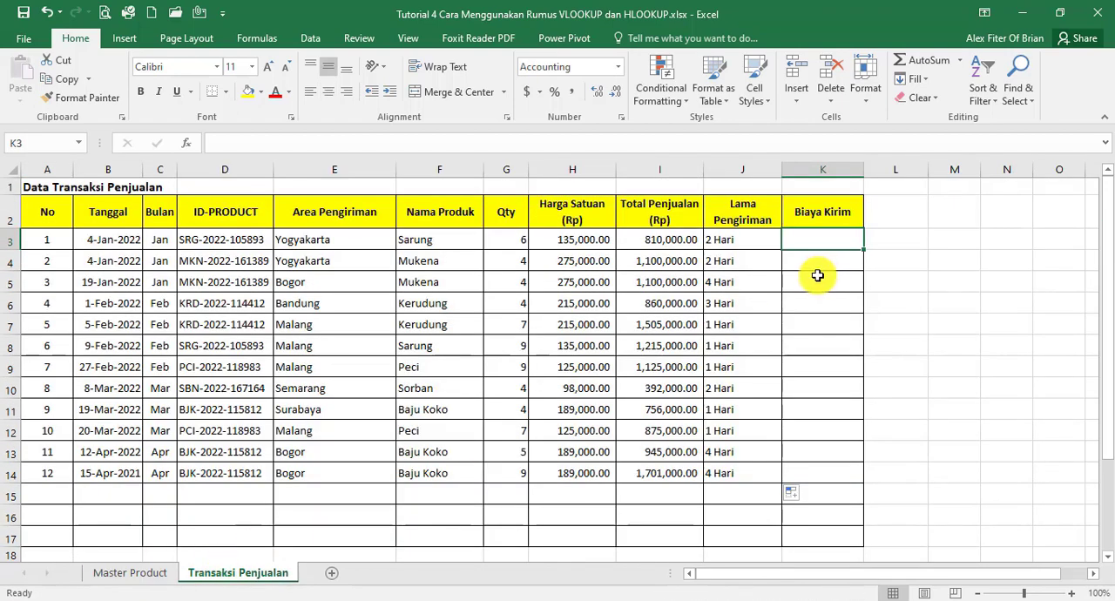
{"action": "type", "text": "="}
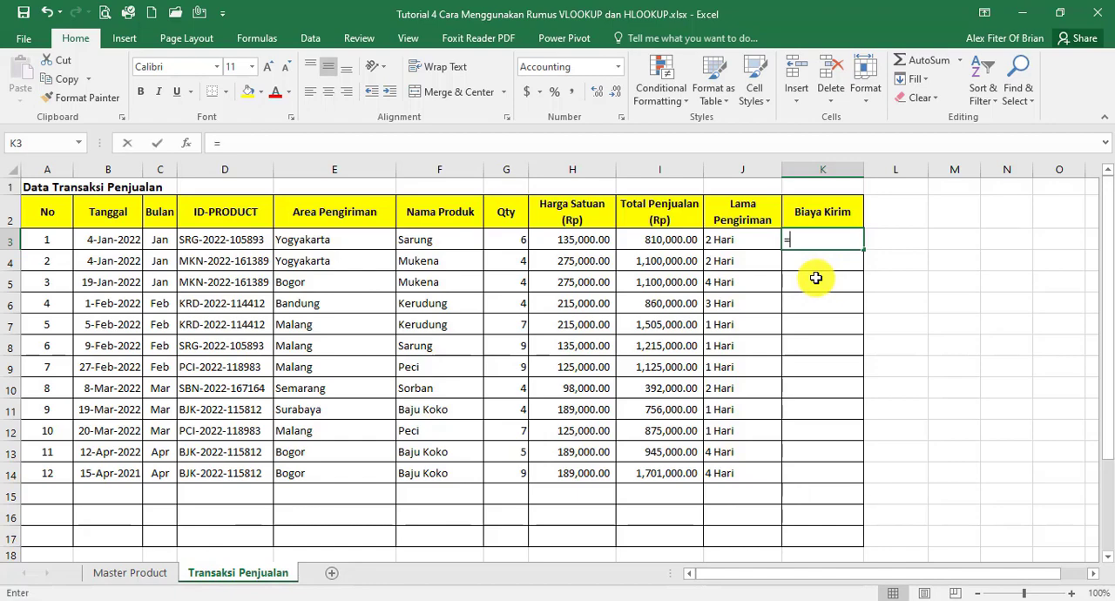
{"action": "type", "text": "HLOOK"}
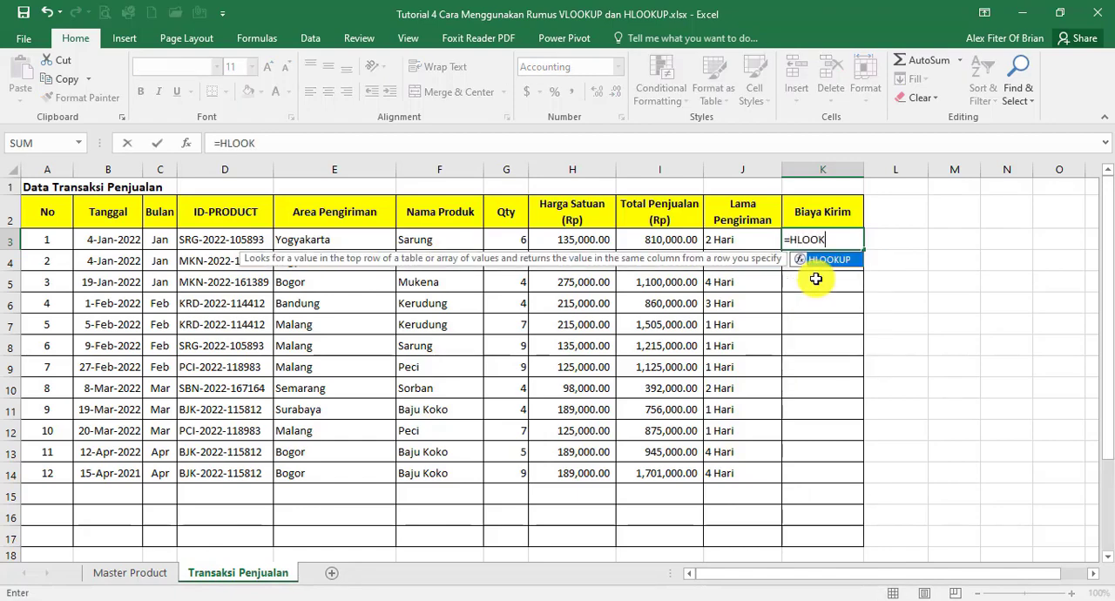
{"action": "type", "text": "UP("}
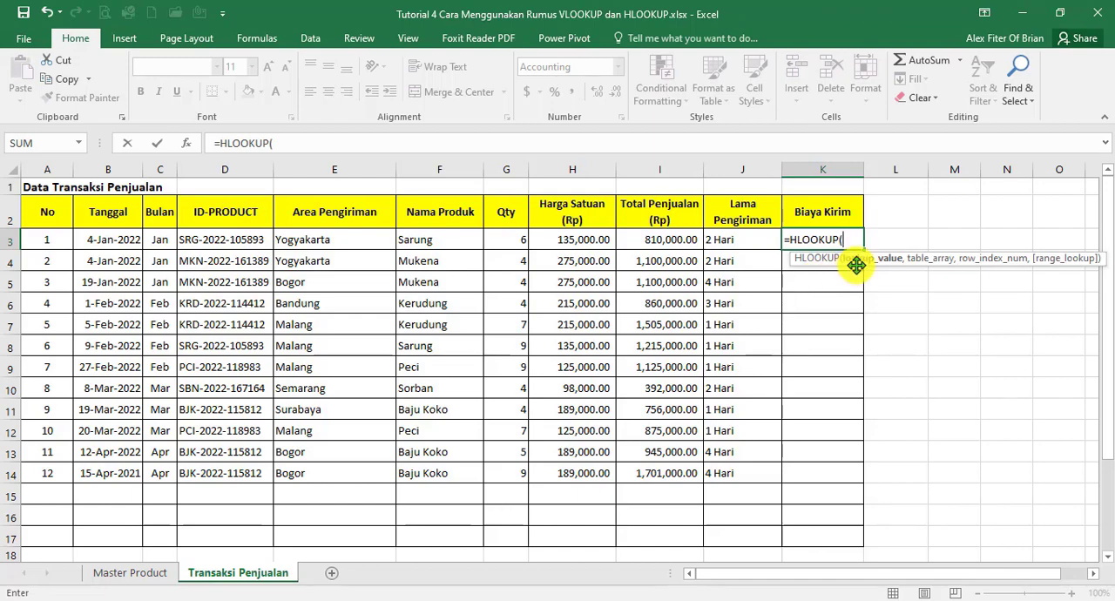
{"action": "left_click", "coordinate": [317, 243]}
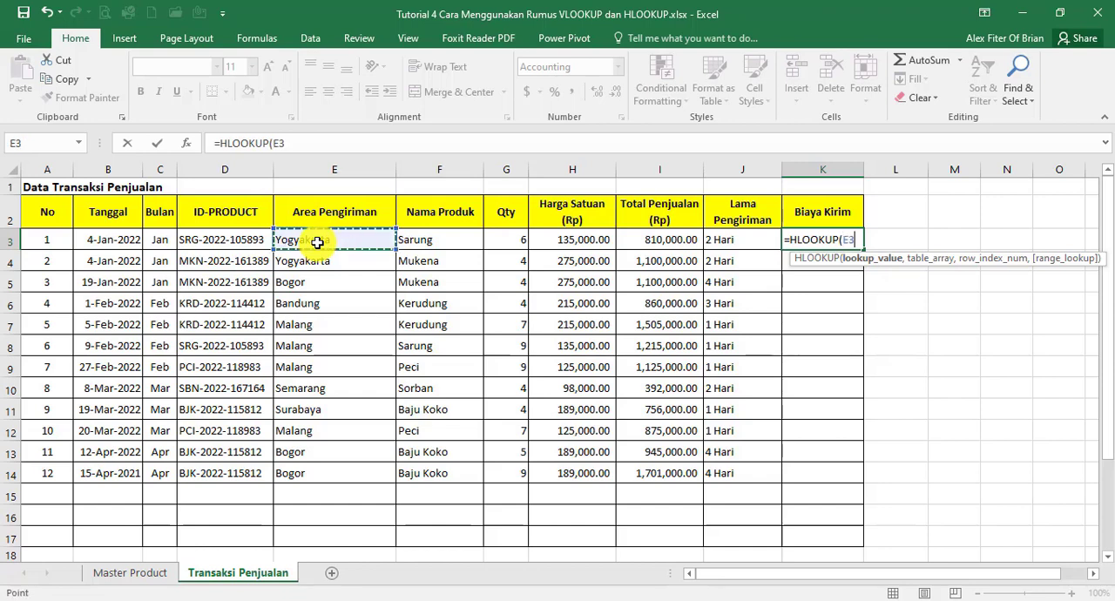
{"action": "type", "text": ","}
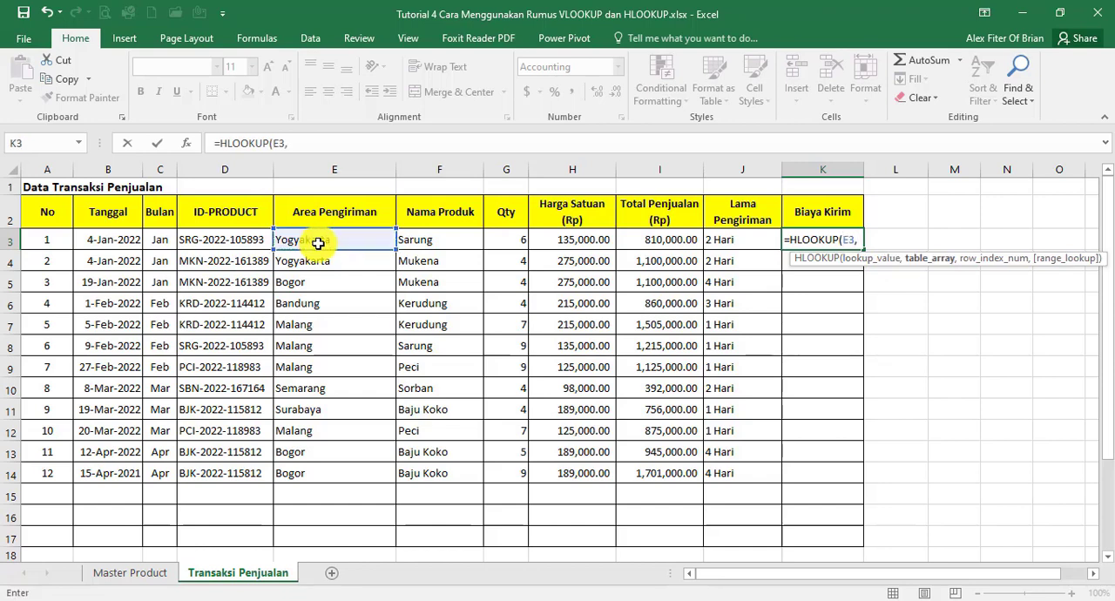
Complete the K3 HLOOKUP with the absolute table 'Master Product'!$D$3:$K$5, row index 3 and exact match 0, and copy it down to K14
{"action": "left_click", "coordinate": [143, 573]}
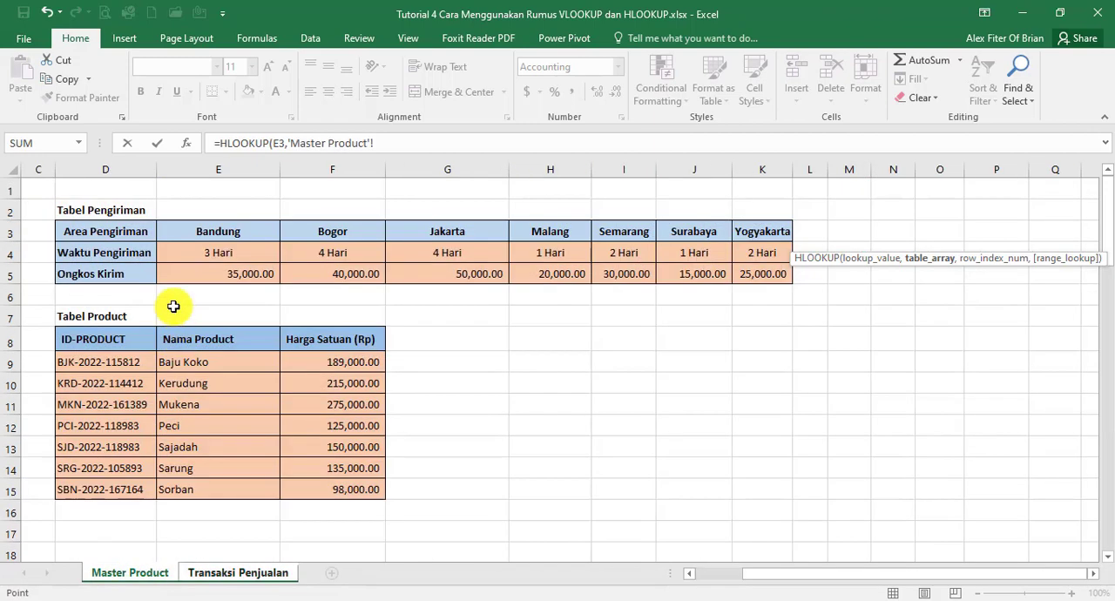
{"action": "left_click_drag", "start_coordinate": [106, 230], "coordinate": [736, 276]}
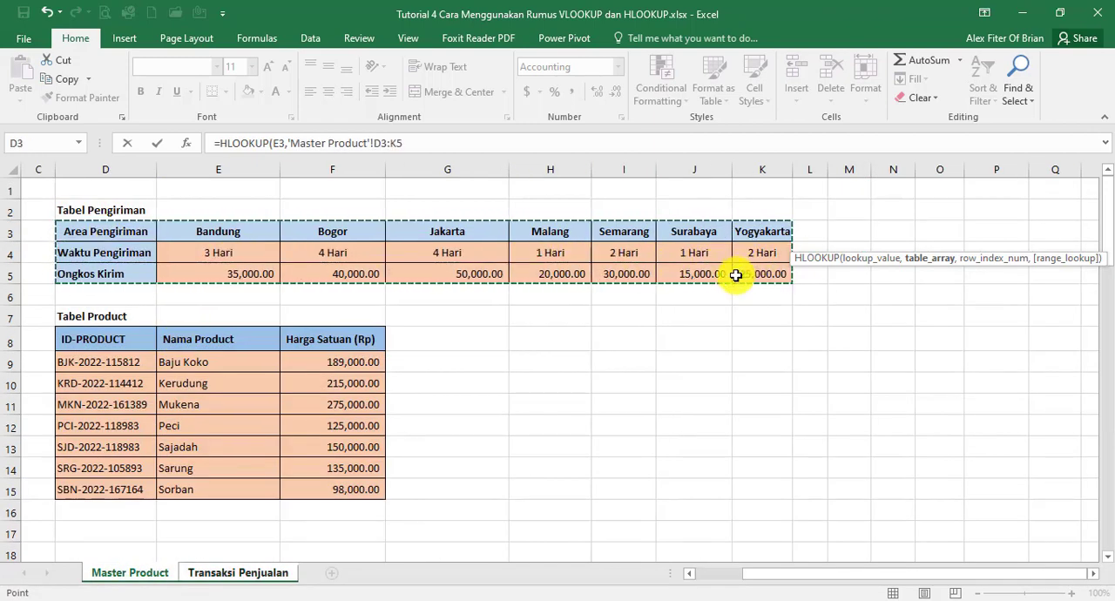
{"action": "key", "text": "F4"}
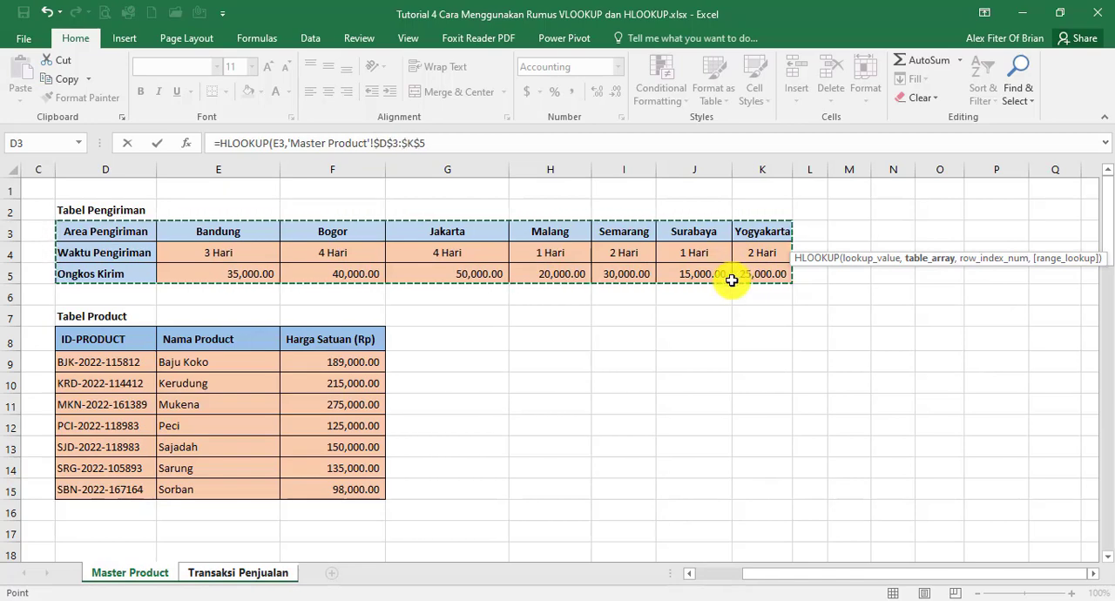
{"action": "type", "text": ","}
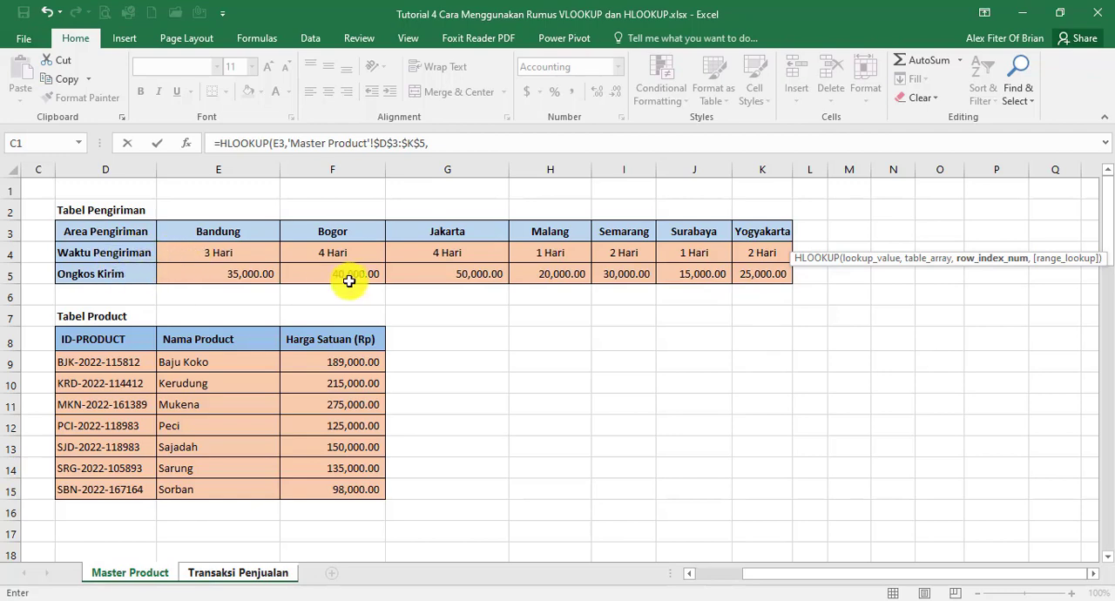
{"action": "type", "text": "3,"}
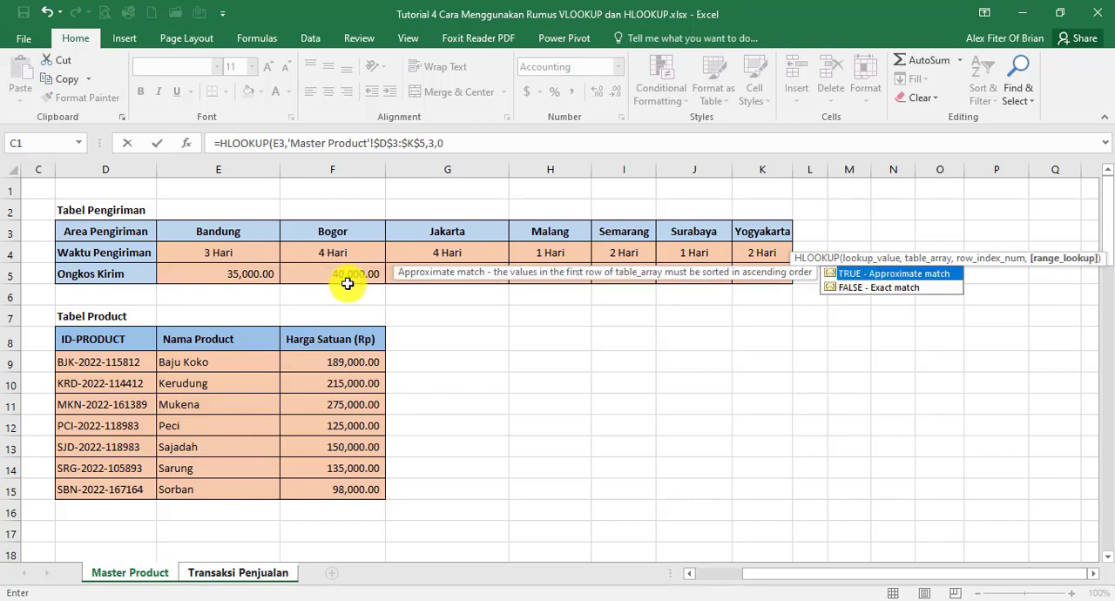
{"action": "type", "text": "0)"}
{"action": "key", "text": "Return"}
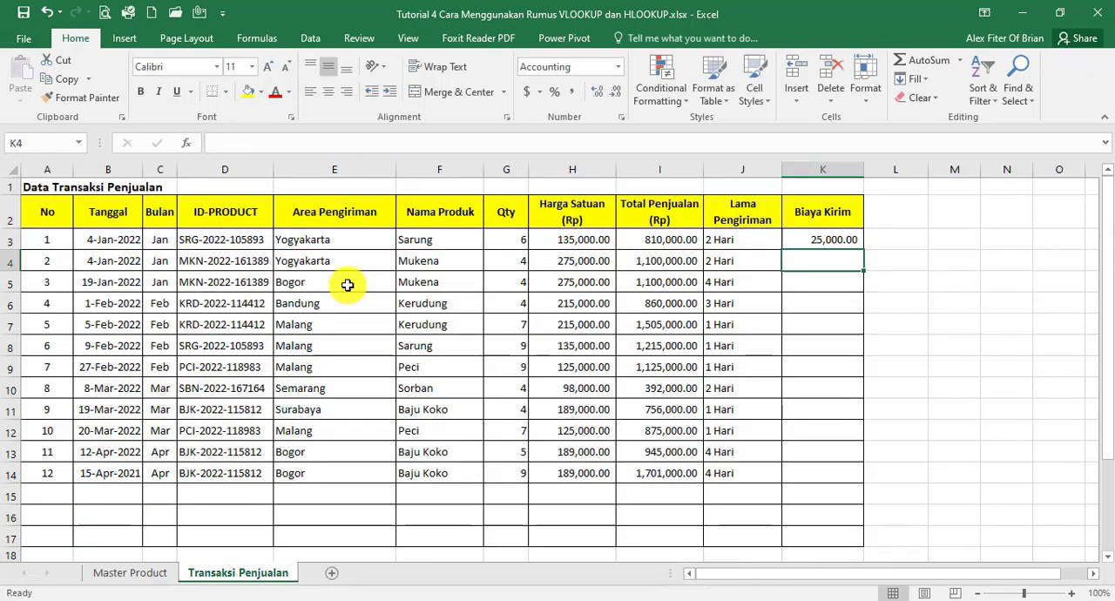
{"action": "left_click", "coordinate": [834, 239]}
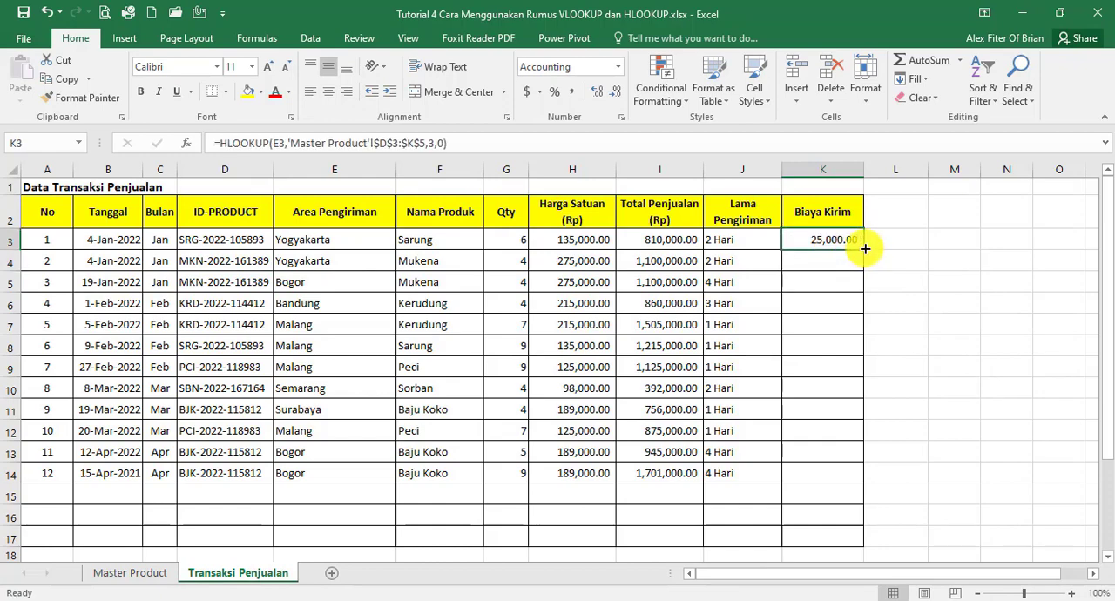
{"action": "left_click_drag", "start_coordinate": [865, 248], "coordinate": [819, 460]}
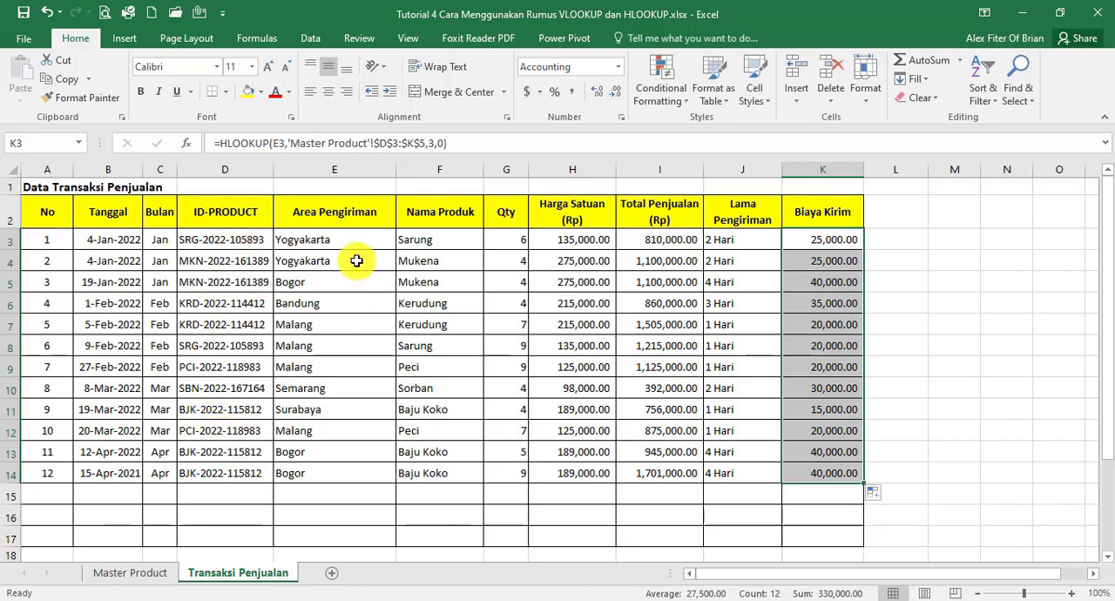
{"action": "left_click", "coordinate": [435, 241]}
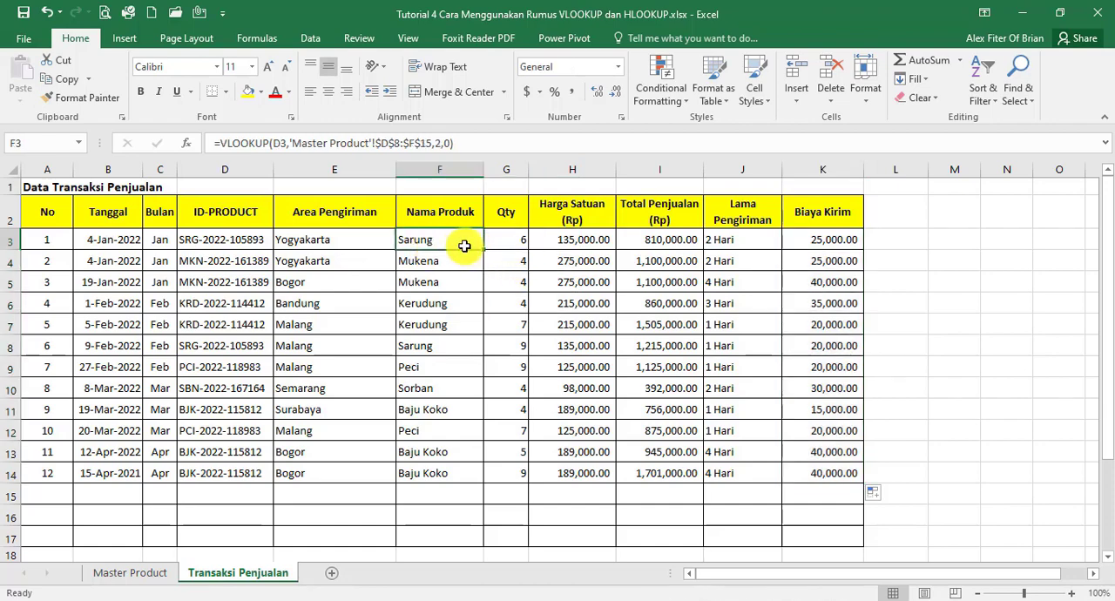
Copy the row 3 formulas from Nama Produk through Biaya Kirim down to row 17
{"action": "left_click_drag", "start_coordinate": [464, 247], "coordinate": [811, 237]}
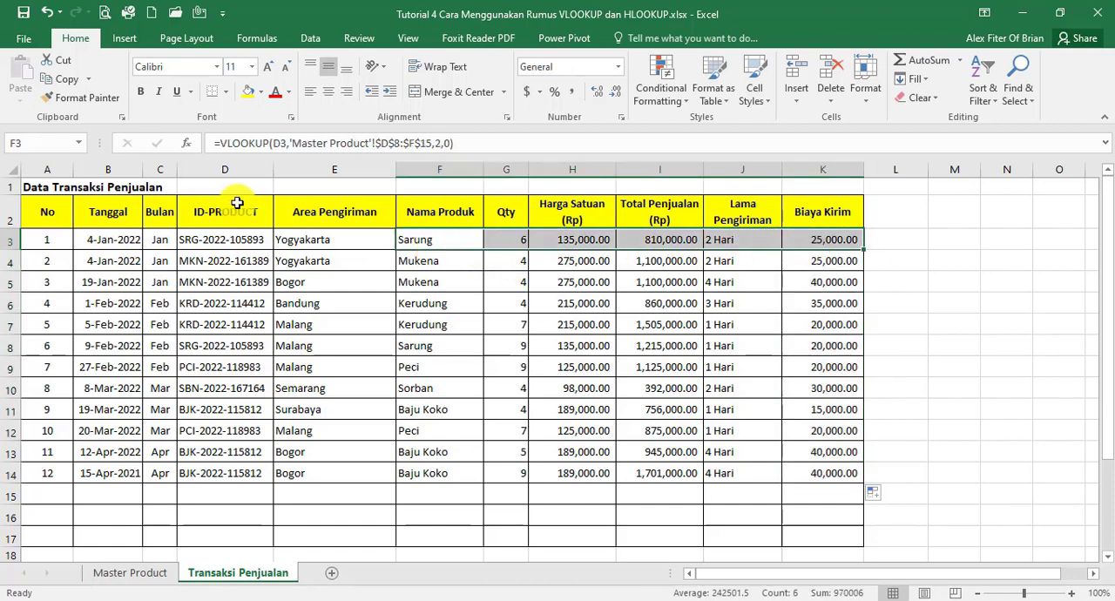
{"action": "left_click", "coordinate": [420, 240]}
{"action": "left_click_drag", "start_coordinate": [485, 252], "coordinate": [468, 542]}
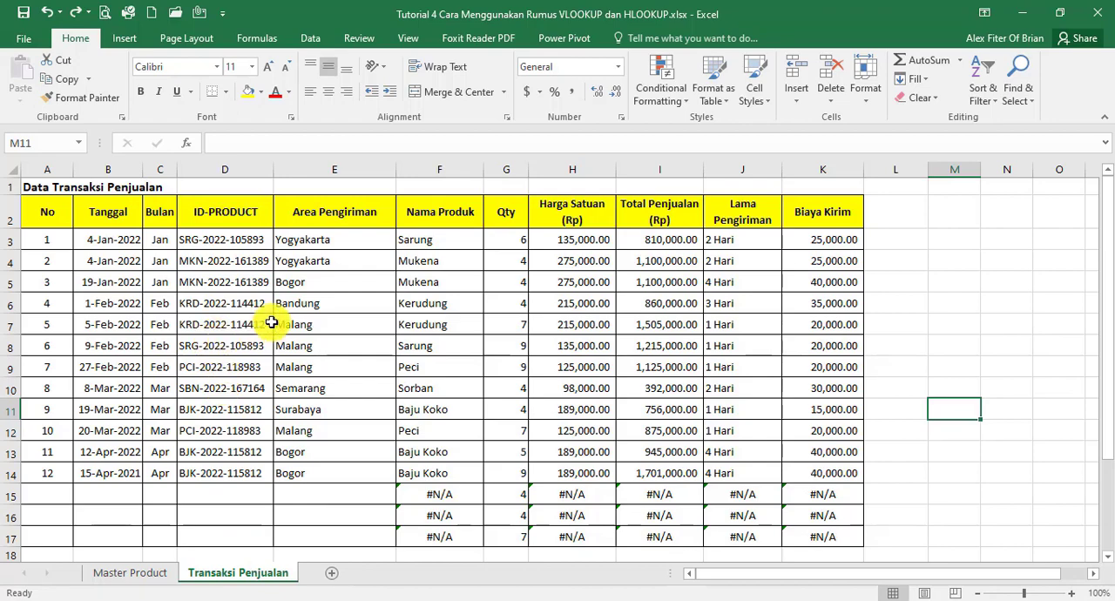
{"action": "left_click", "coordinate": [230, 503]}
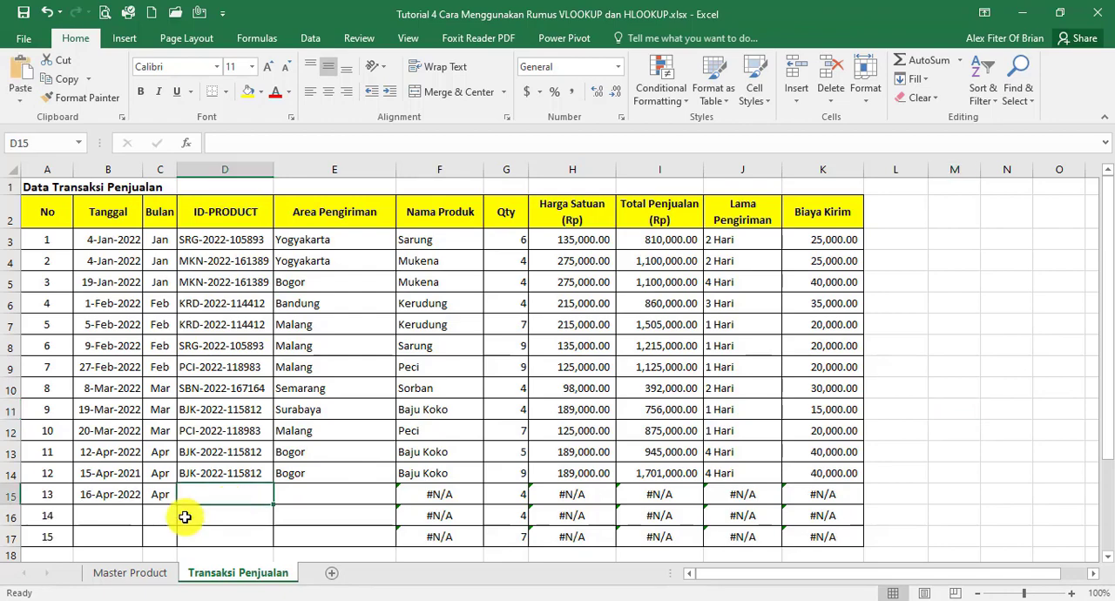
{"action": "type", "text": "BJK-2022-115812"}
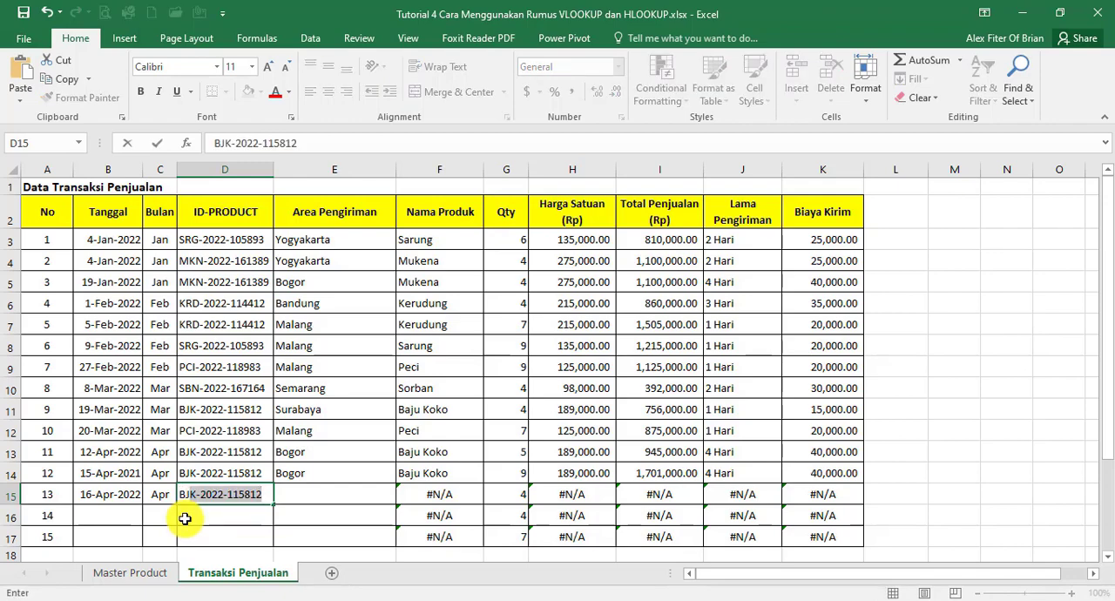
{"action": "key", "text": "Tab"}
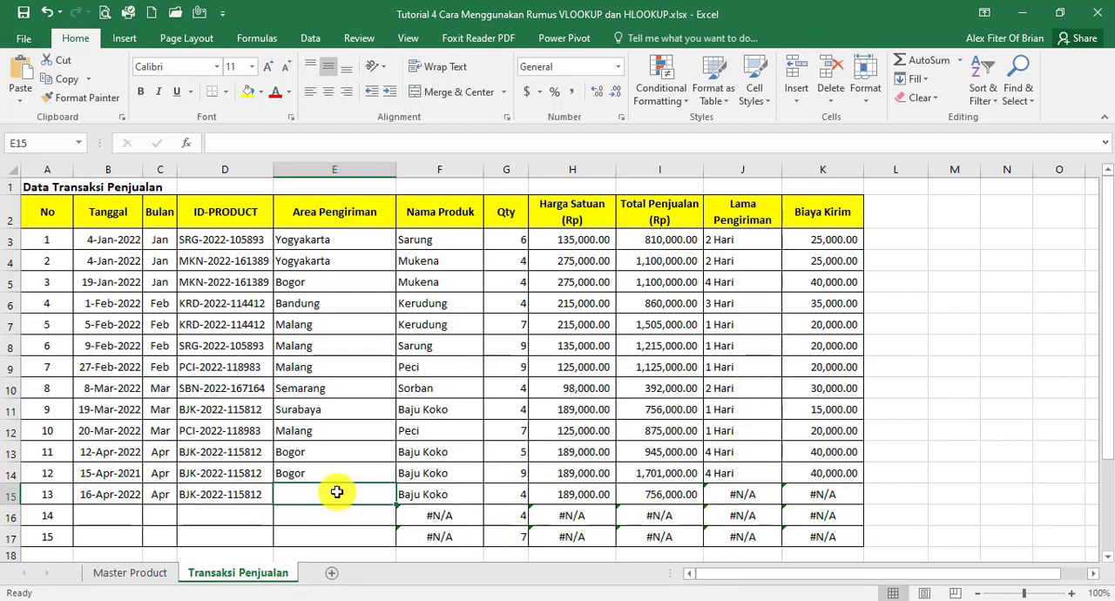
{"action": "type", "text": "SUR"}
{"action": "key", "text": "Return"}
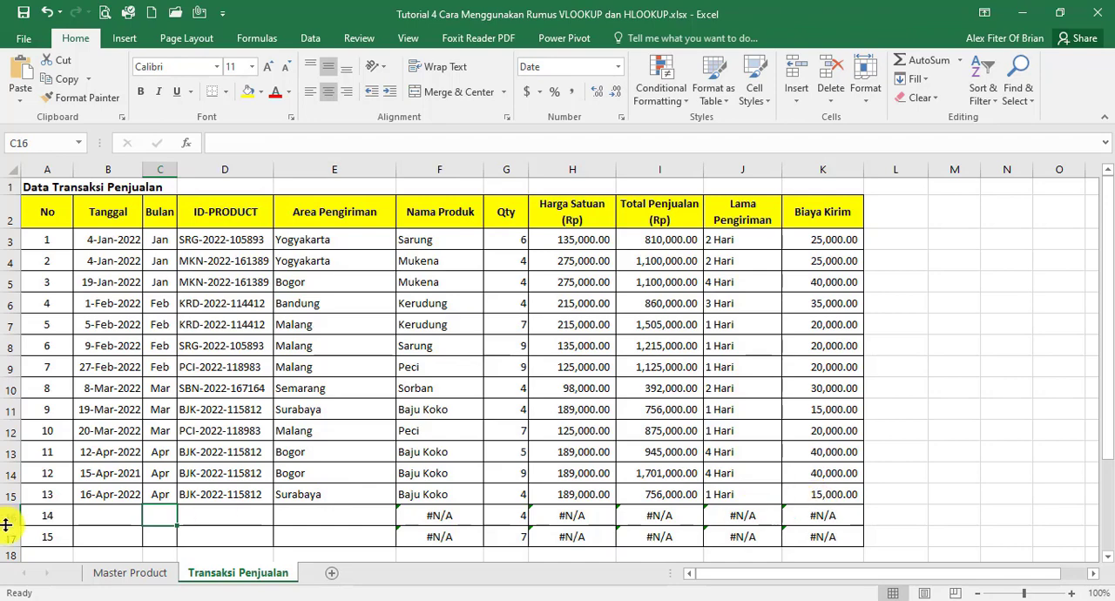
Enter the Tanggal 20-Apr-2022 and the Bulan Apr for transaction 14 in row 16
{"action": "left_click", "coordinate": [102, 521]}
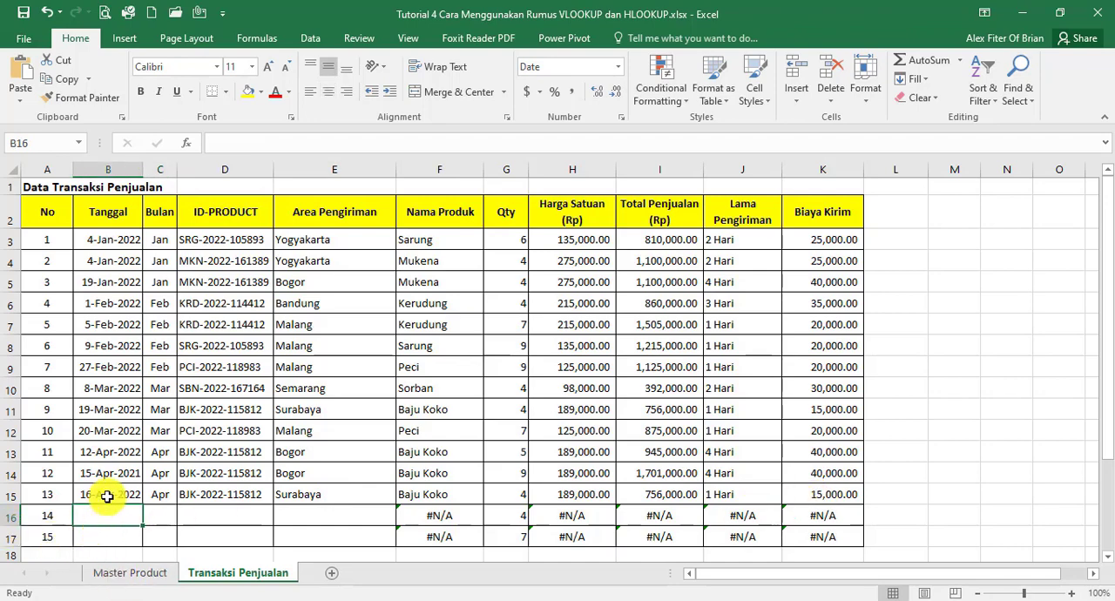
{"action": "type", "text": "20"}
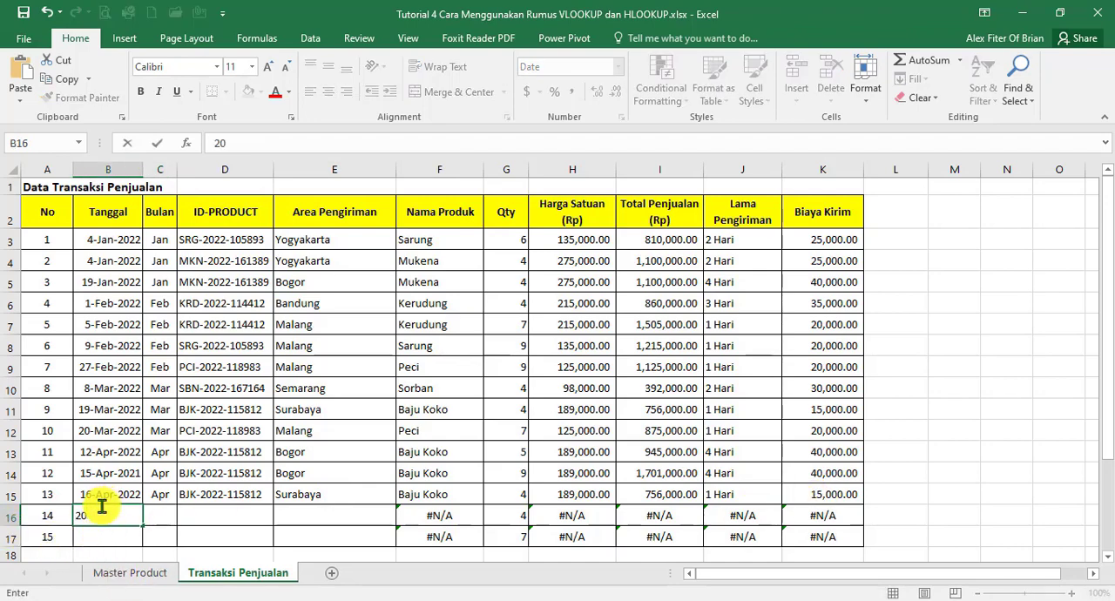
{"action": "type", "text": "-Apr"}
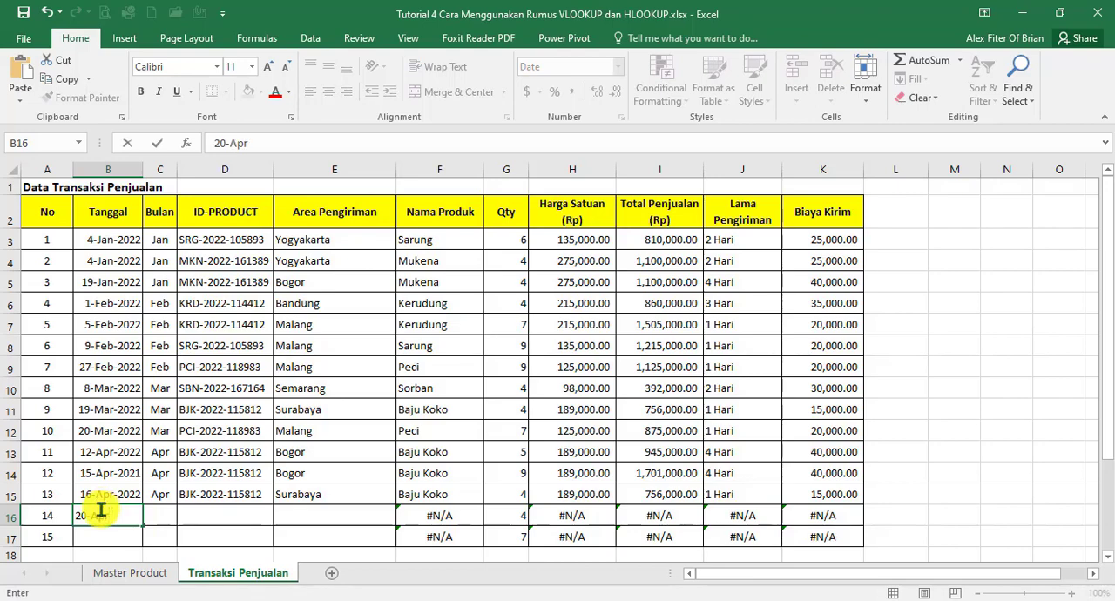
{"action": "type", "text": "-2022"}
{"action": "key", "text": "BackSpace"}
{"action": "key", "text": "BackSpace"}
{"action": "type", "text": "22"}
{"action": "key", "text": "Tab"}
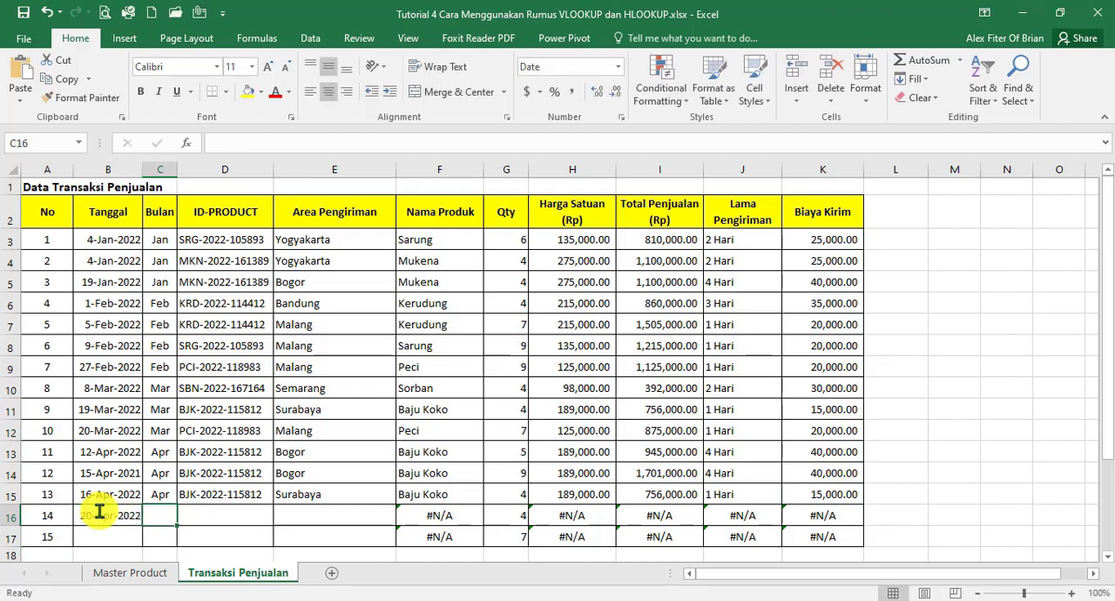
{"action": "key", "text": "Tab"}
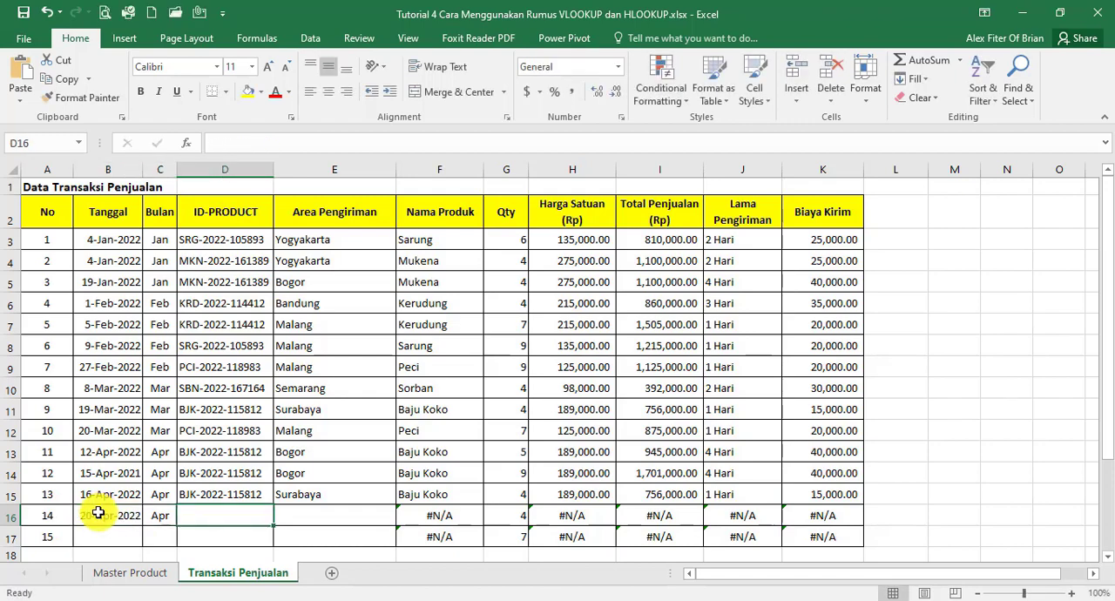
{"action": "type", "text": "pcI-2022-118983"}
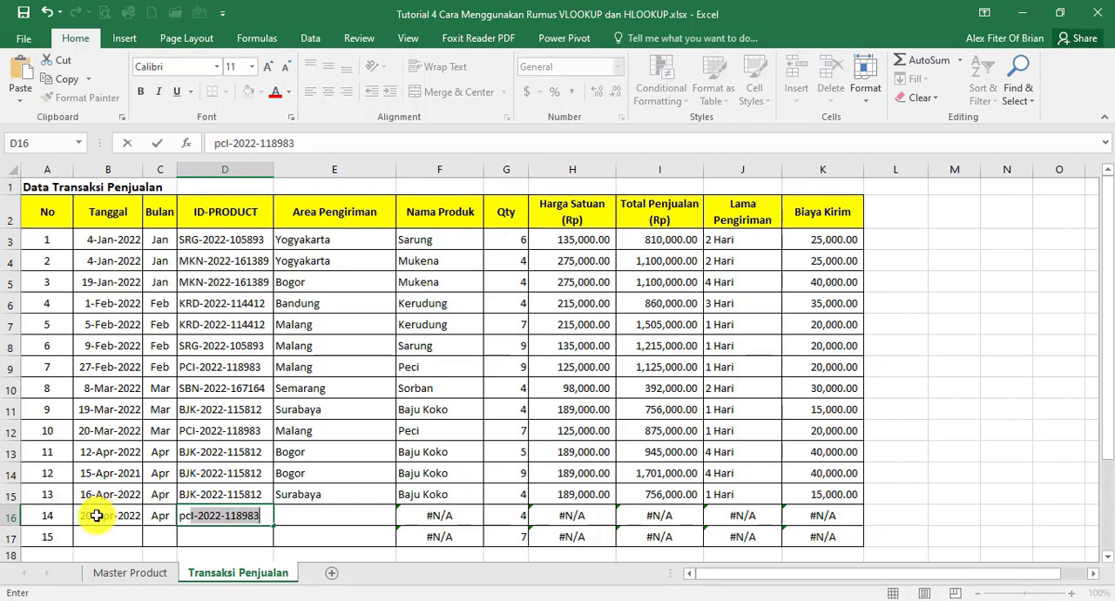
{"action": "key", "text": "Tab"}
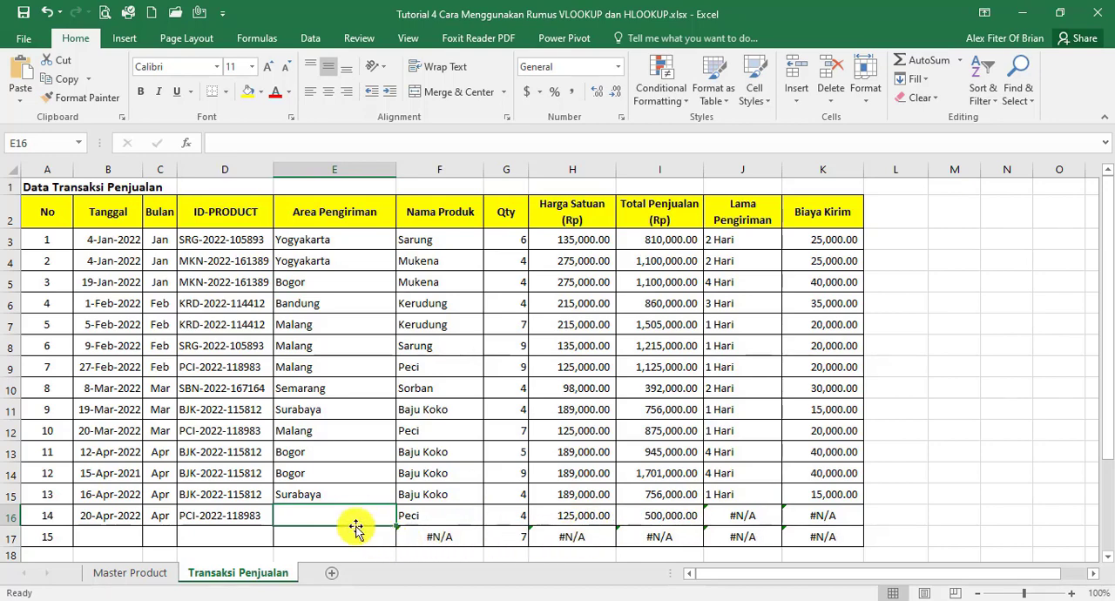
{"action": "type", "text": "ban"}
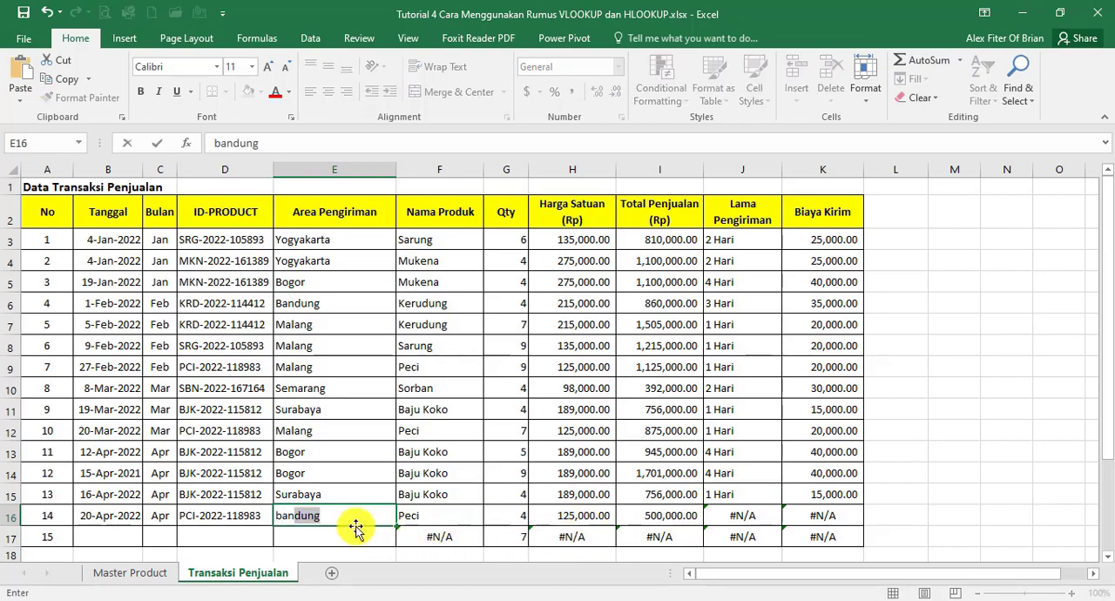
{"action": "key", "text": "BackSpace"}
{"action": "key", "text": "BackSpace"}
{"action": "type", "text": "ndung"}
{"action": "key", "text": "Tab"}
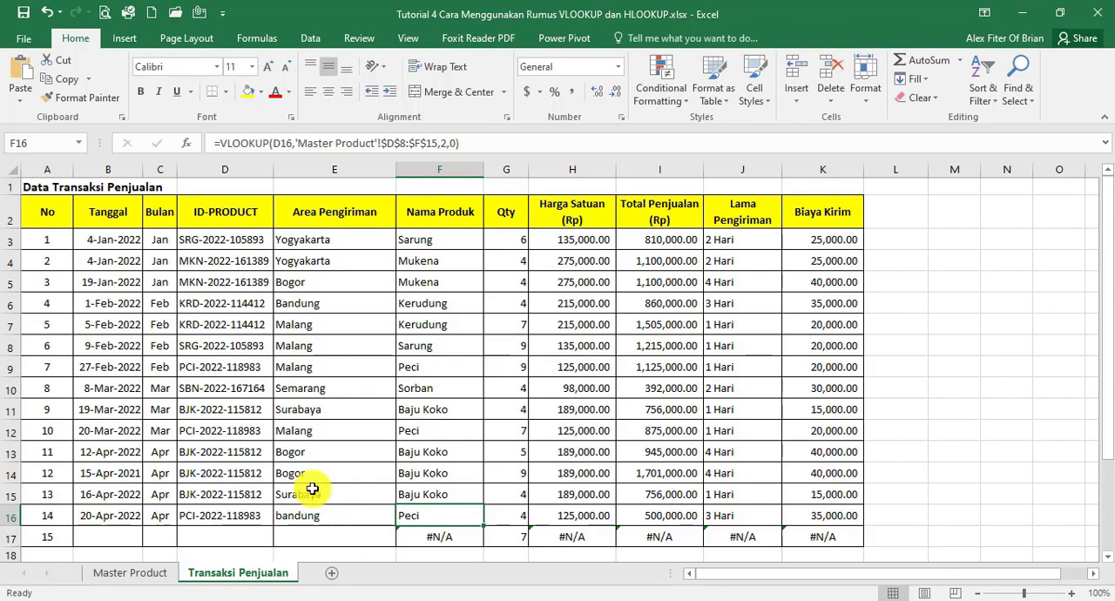
{"action": "left_click", "coordinate": [131, 572]}
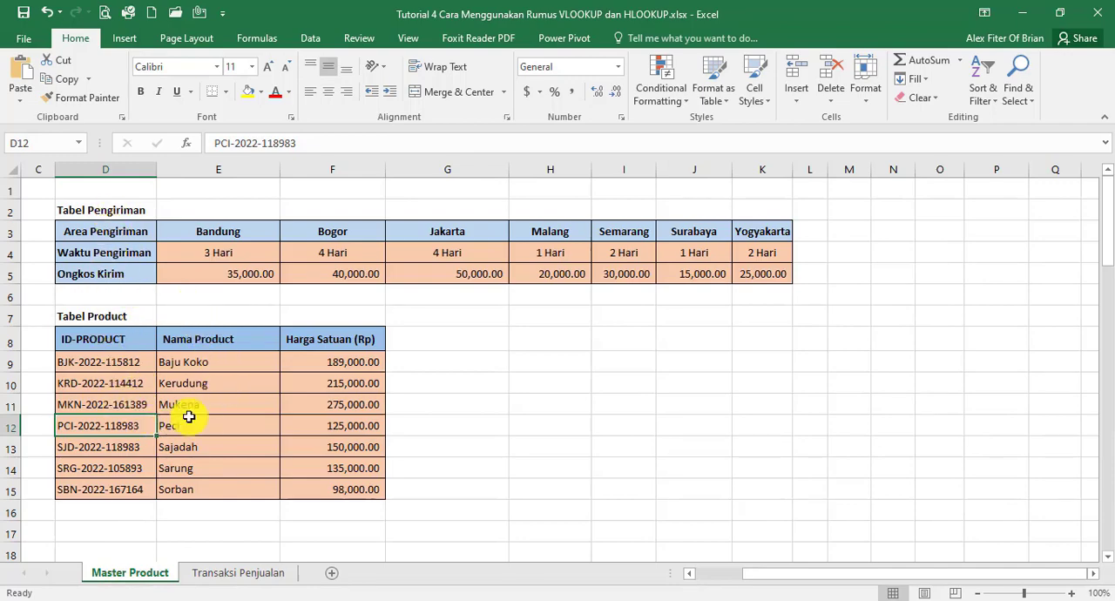
{"action": "left_click", "coordinate": [235, 574]}
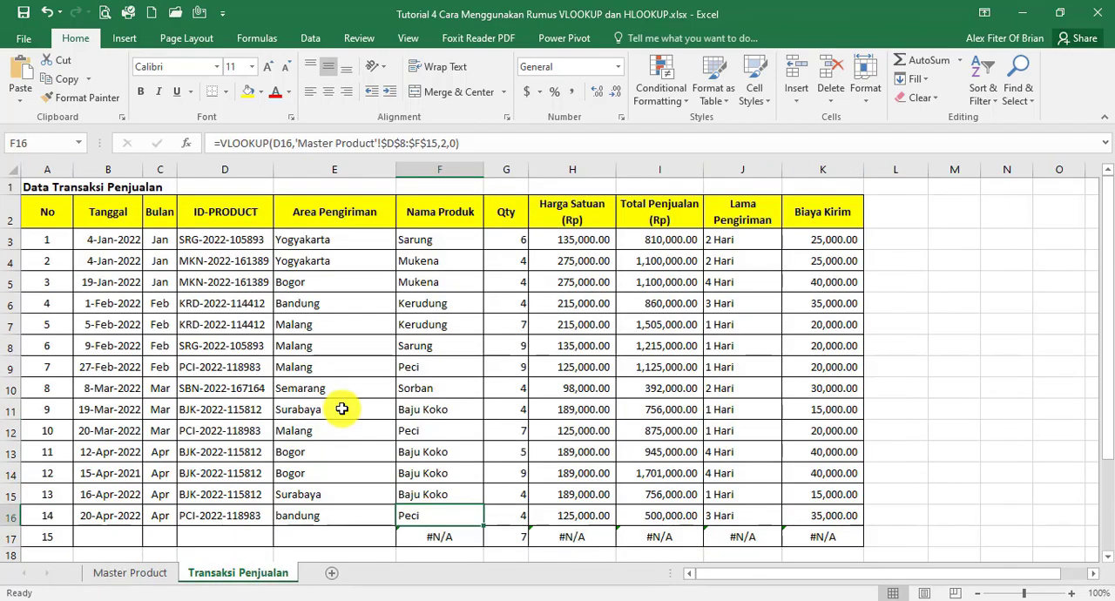